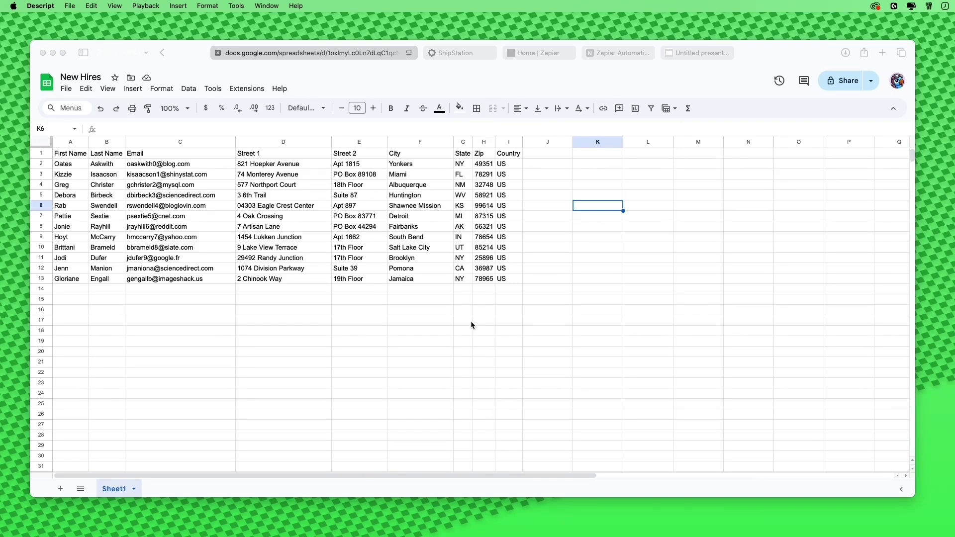
Examine ShipStation's manual new-order form and return to the New Hires spreadsheet.
left_click(463, 55)
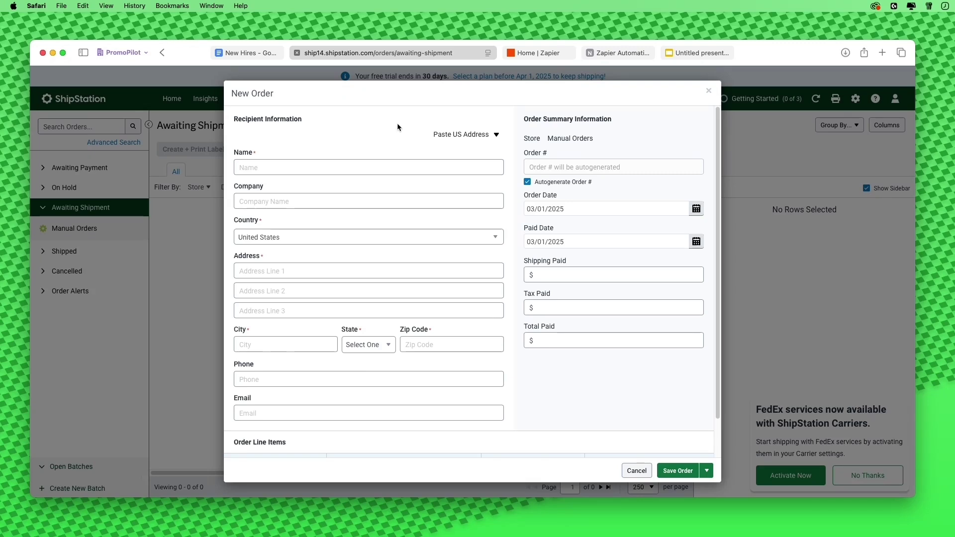
left_click(268, 55)
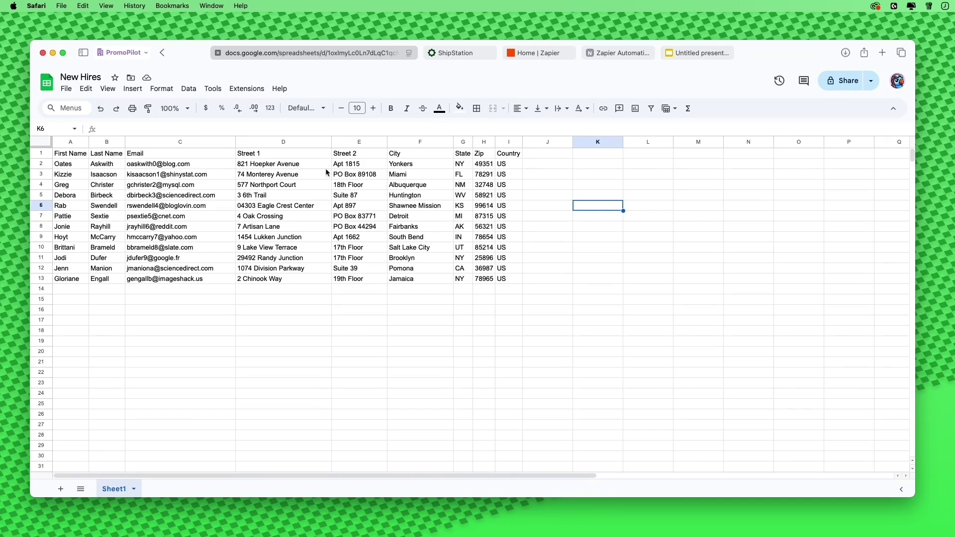
Switch to Zapier, create a new Zap from scratch and rename it "CSV to ShipStation".
left_click(541, 55)
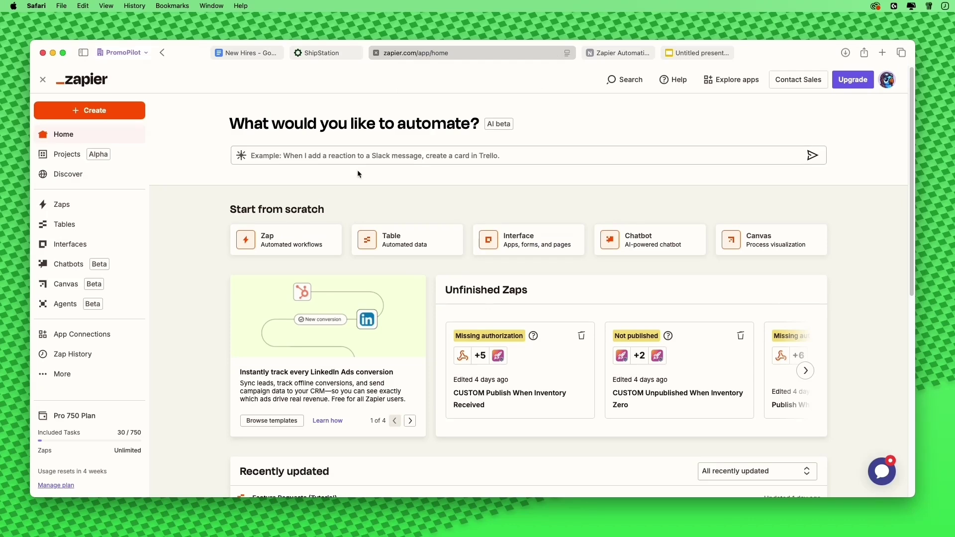
left_click(96, 116)
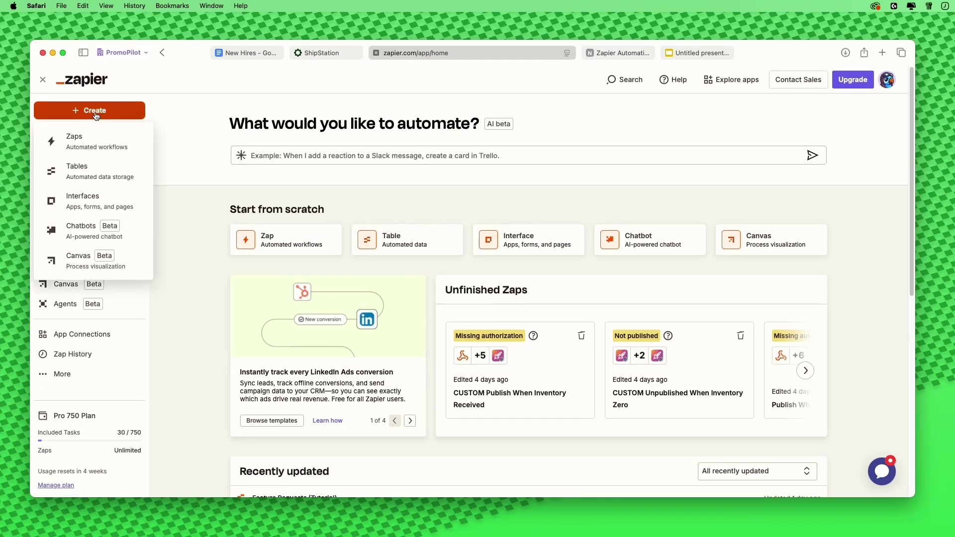
left_click(85, 144)
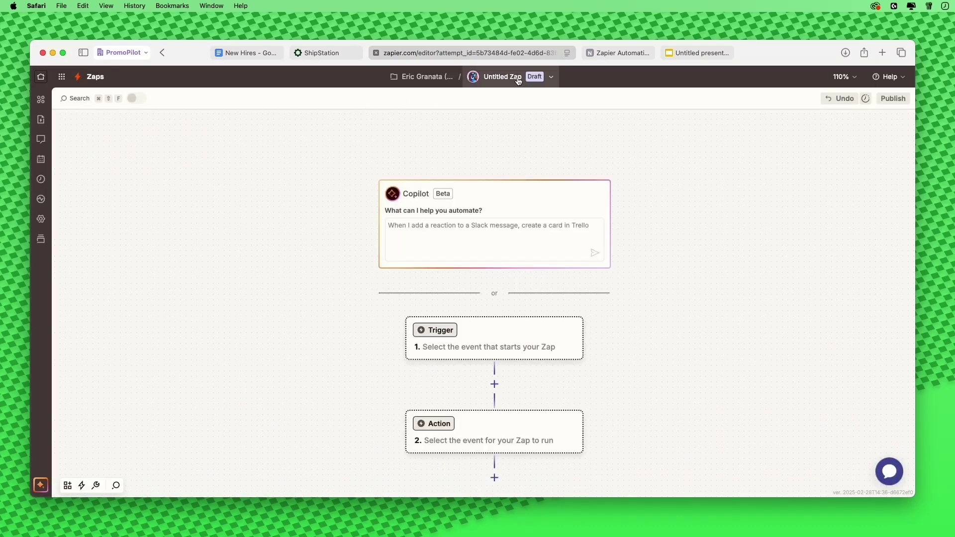
left_click(551, 77)
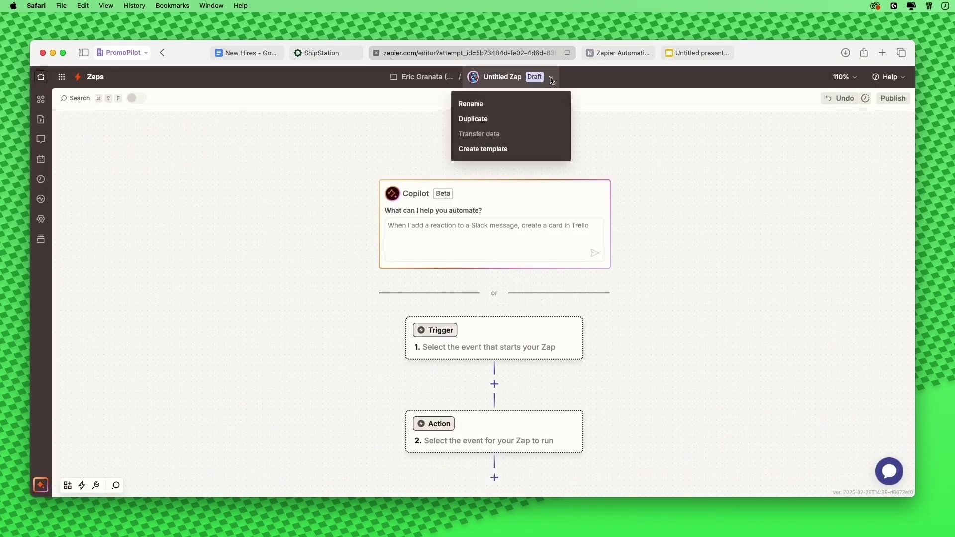
left_click(514, 109)
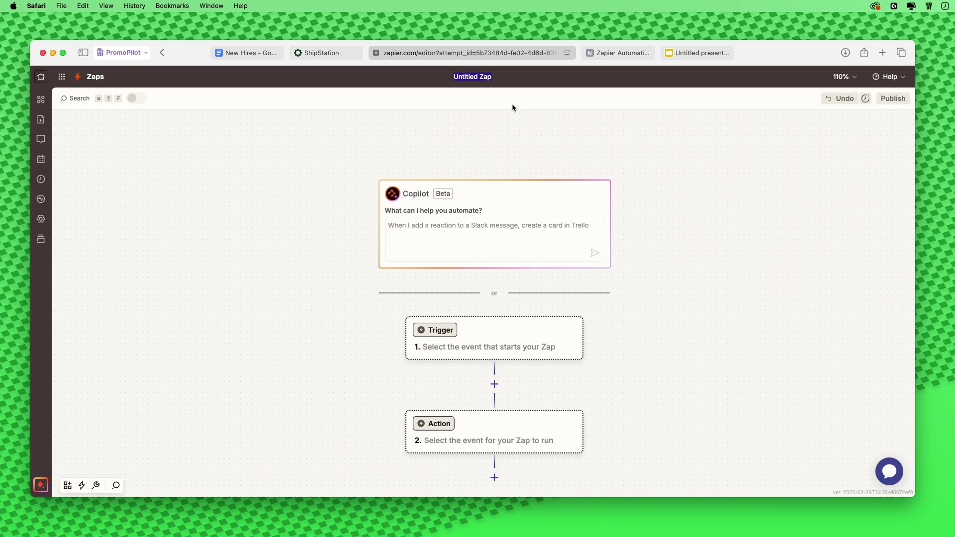
type("CSV to ShipStation")
left_click(353, 181)
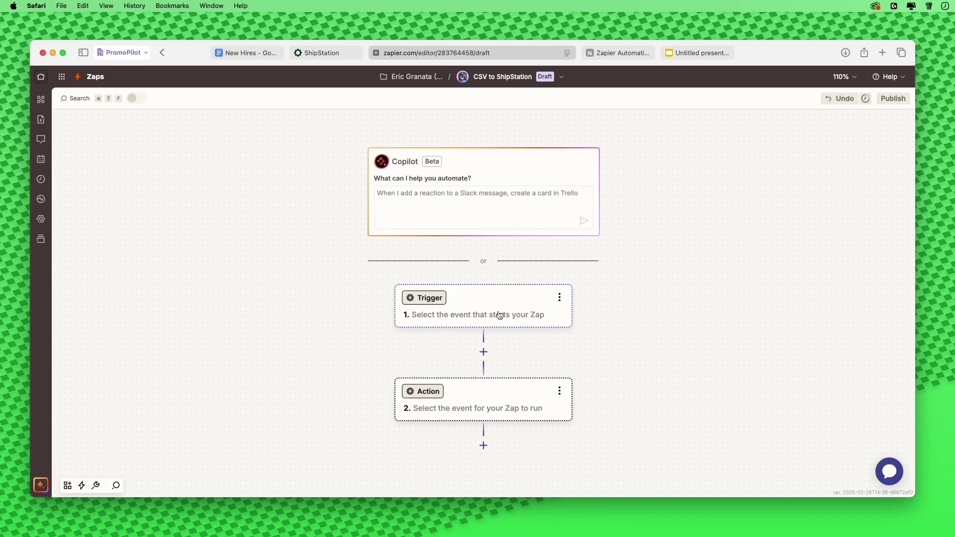
Set the Zap's trigger to Email by Zapier with the New Inbound Email event.
left_click(500, 299)
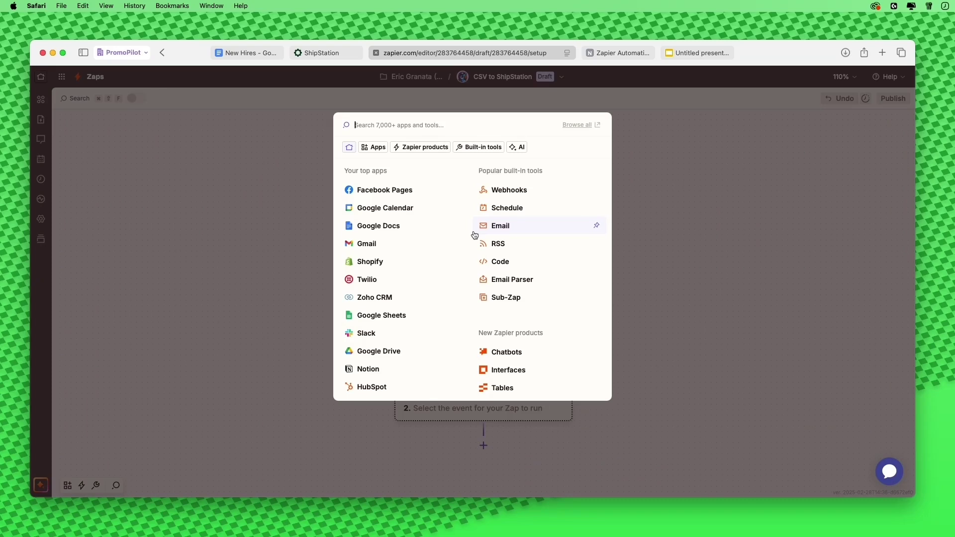
left_click(515, 232)
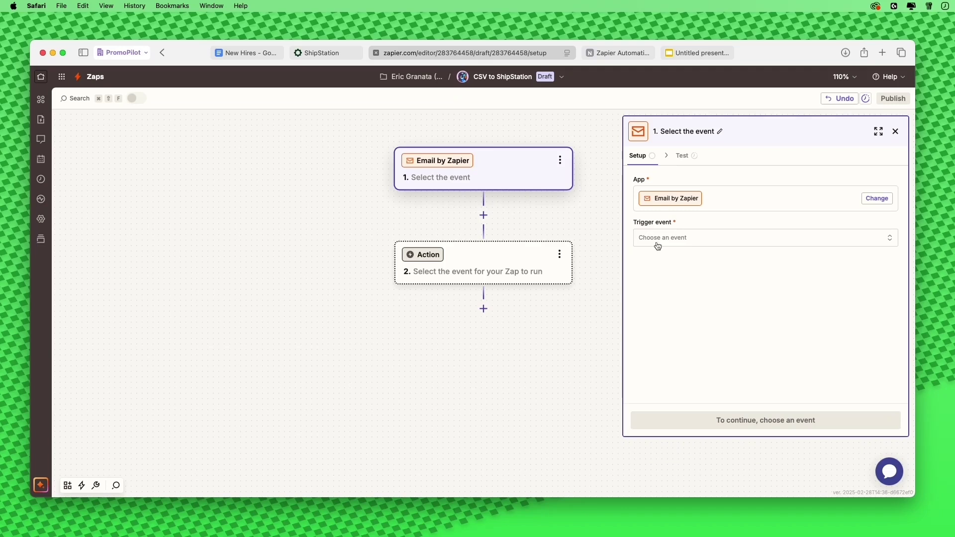
left_click(683, 240)
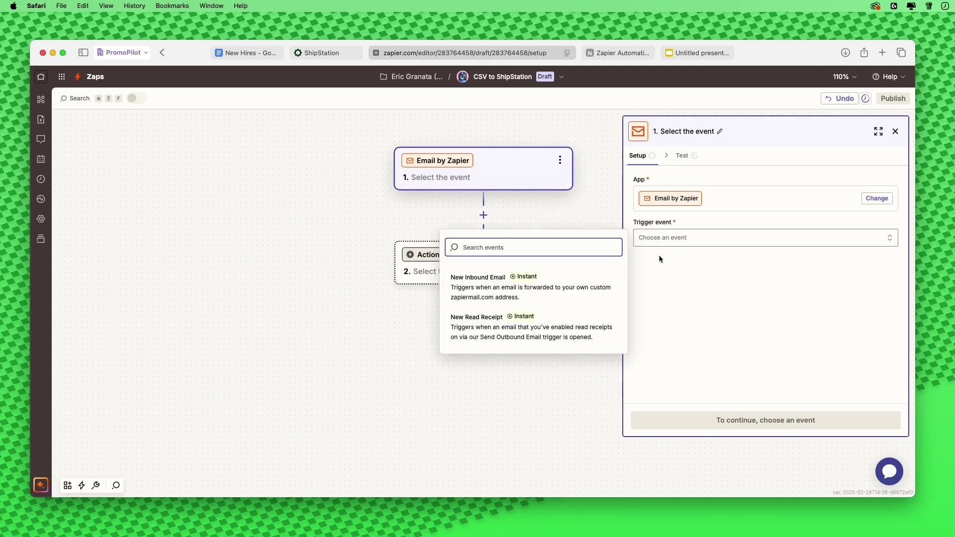
left_click(486, 293)
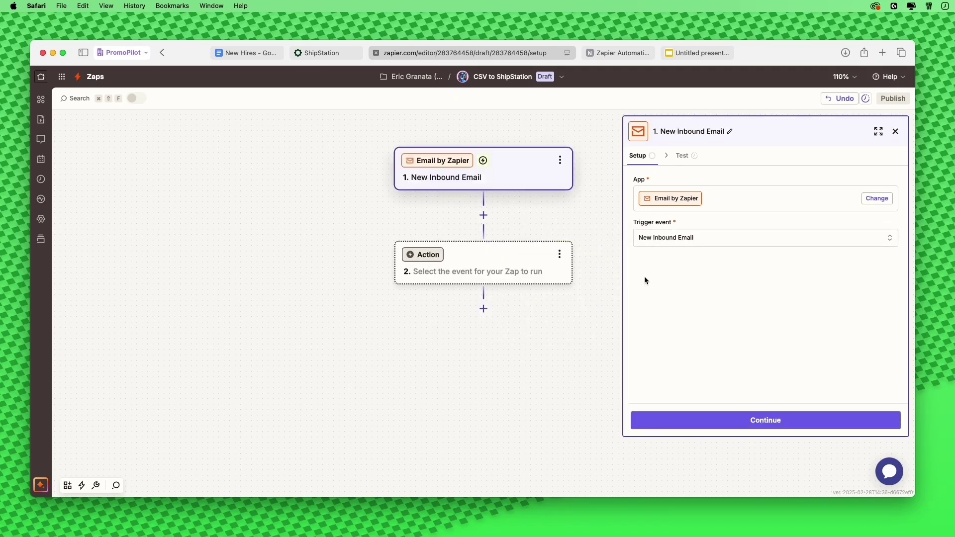
left_click(711, 422)
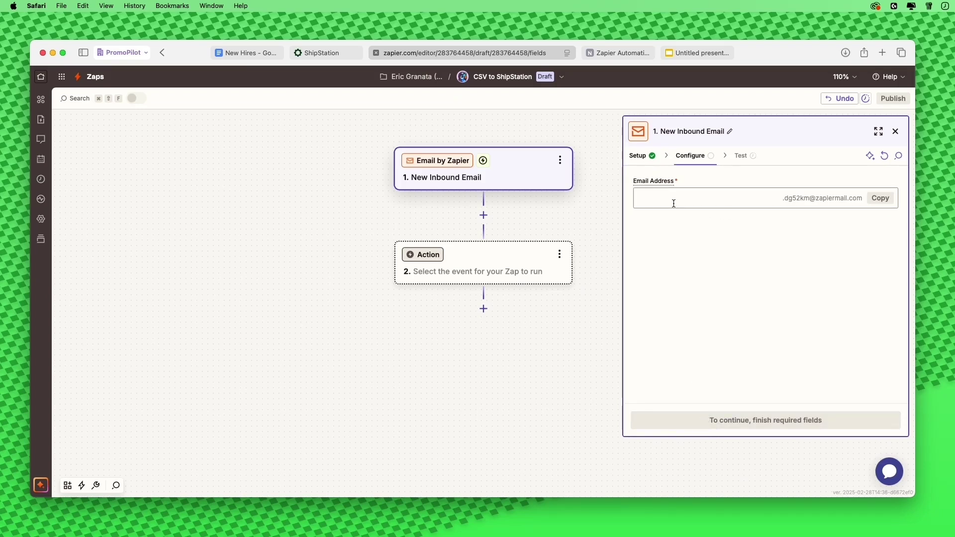
Set the trigger's inbound email prefix to "shipstation", copy the full address and proceed to the trigger test.
left_click_drag(782, 198, 858, 198)
left_click(858, 199)
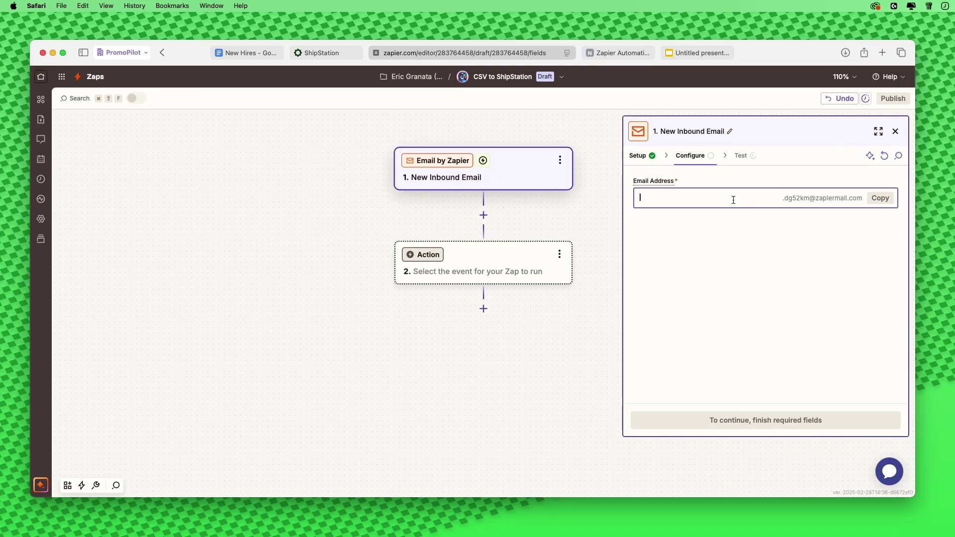
type("shipstation")
left_click(721, 332)
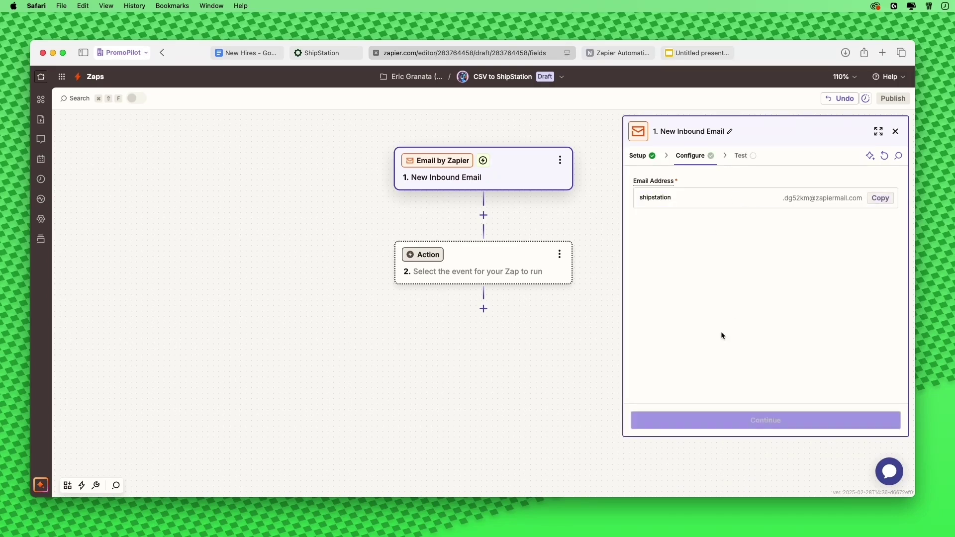
left_click(880, 199)
left_click(758, 430)
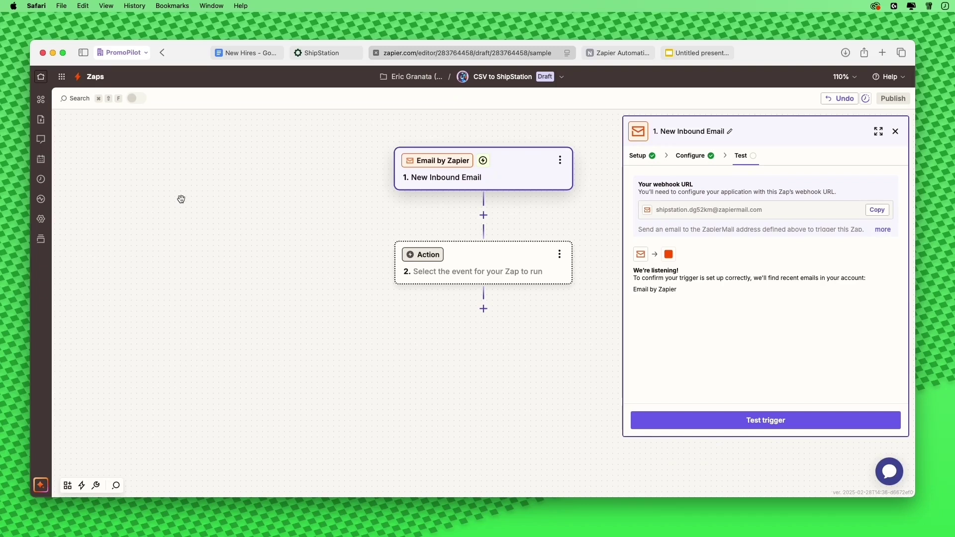
Switch to Google Sheets and download the New Hires spreadsheet as a Comma Separated Values (.csv) file.
left_click(244, 53)
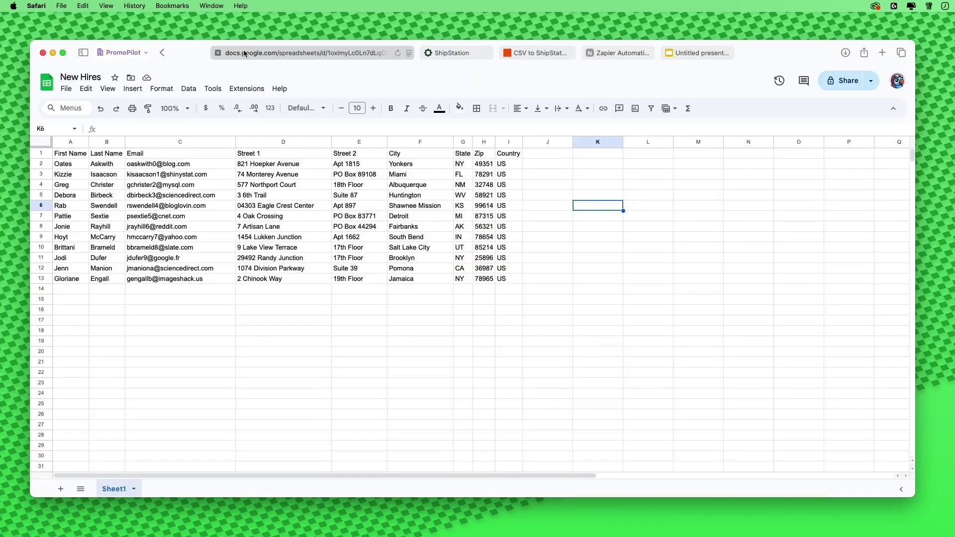
left_click(68, 90)
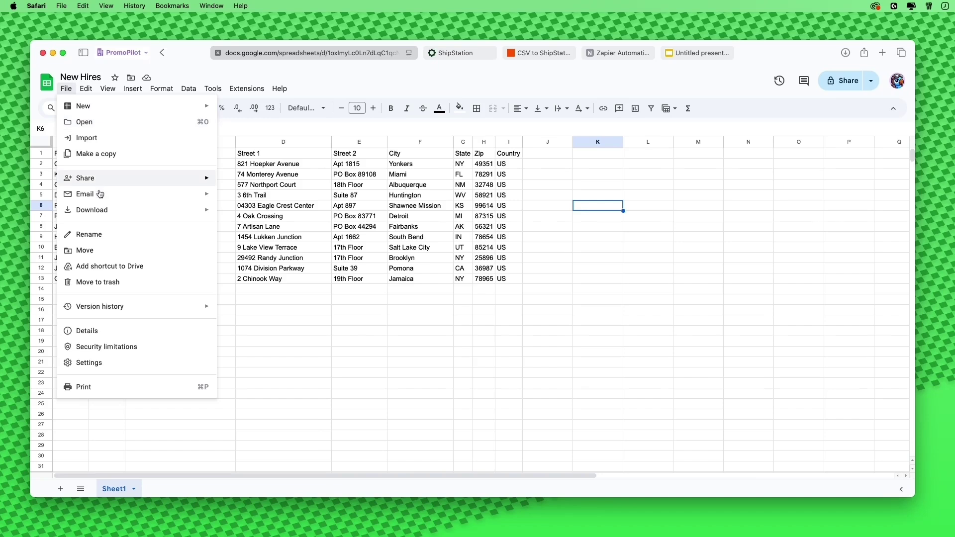
mouse_move(170, 217)
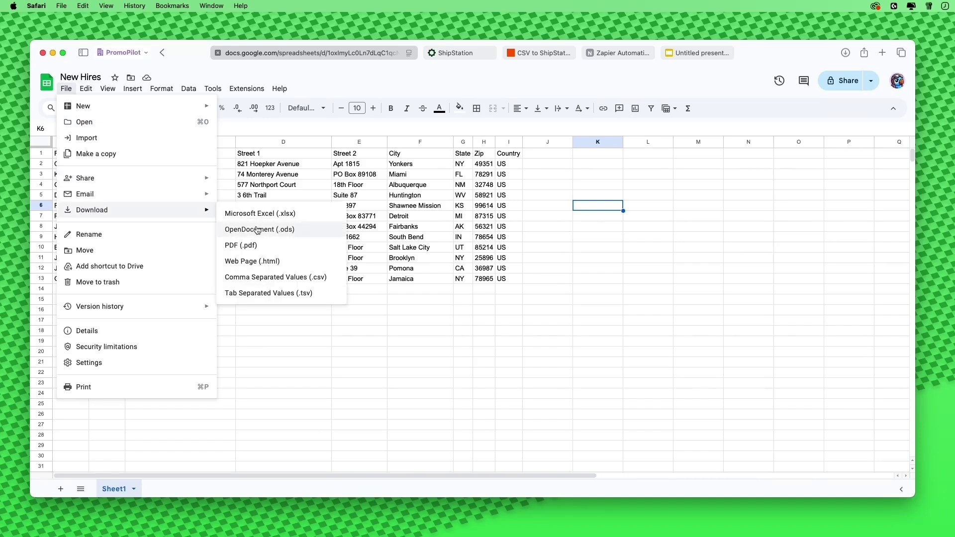
left_click(267, 277)
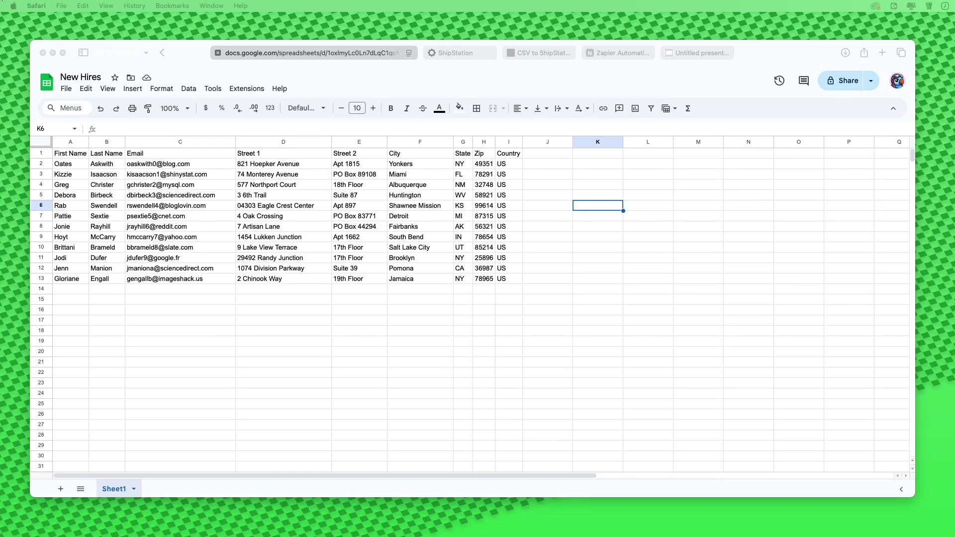
Back in Zapier, test the inbound email trigger, inspect the Email A record and continue with it.
left_click(533, 54)
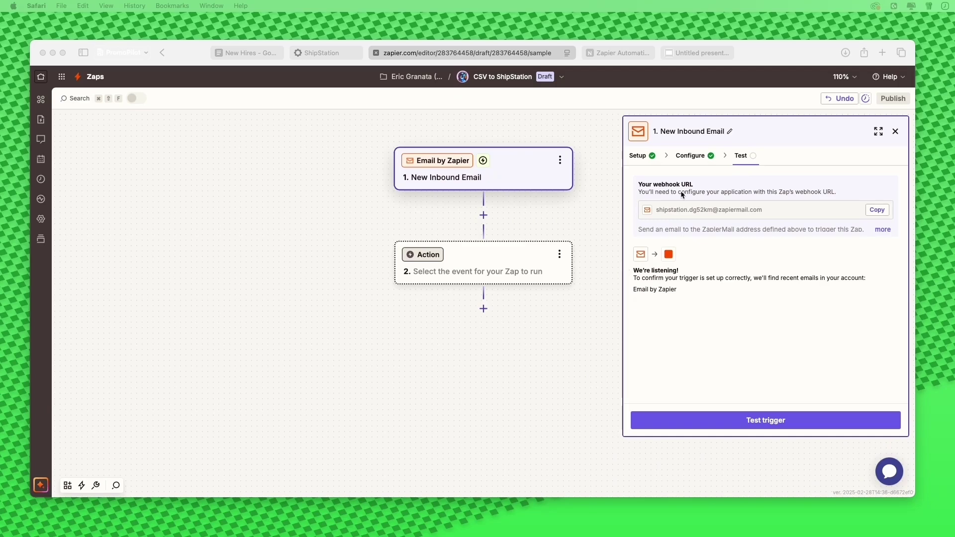
left_click(704, 421)
left_click(703, 421)
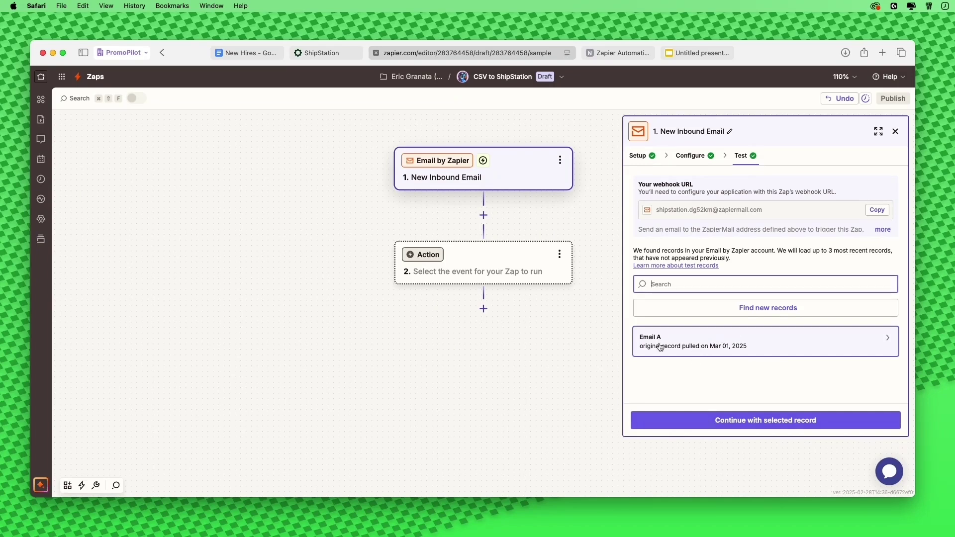
left_click(687, 344)
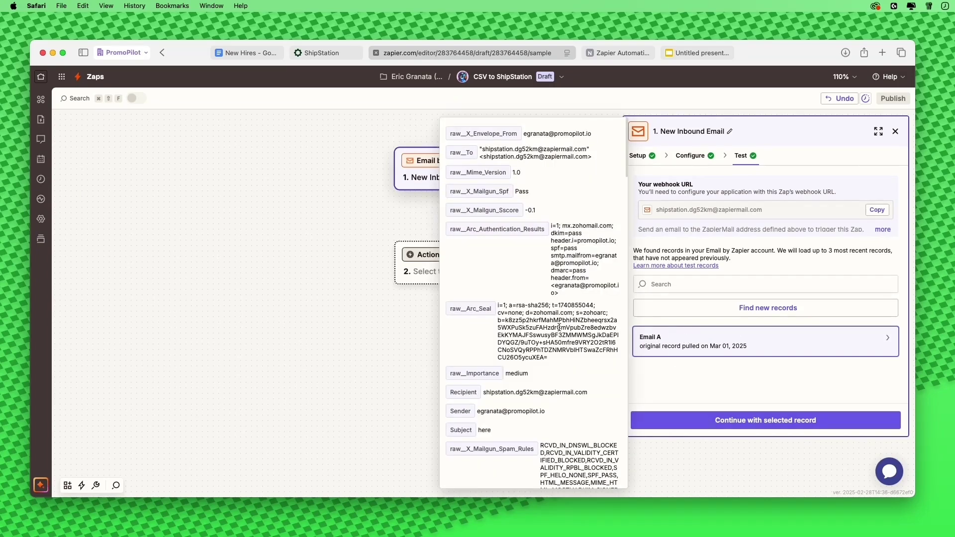
scroll(561, 325, "down", 10)
scroll(560, 332, "down", 5)
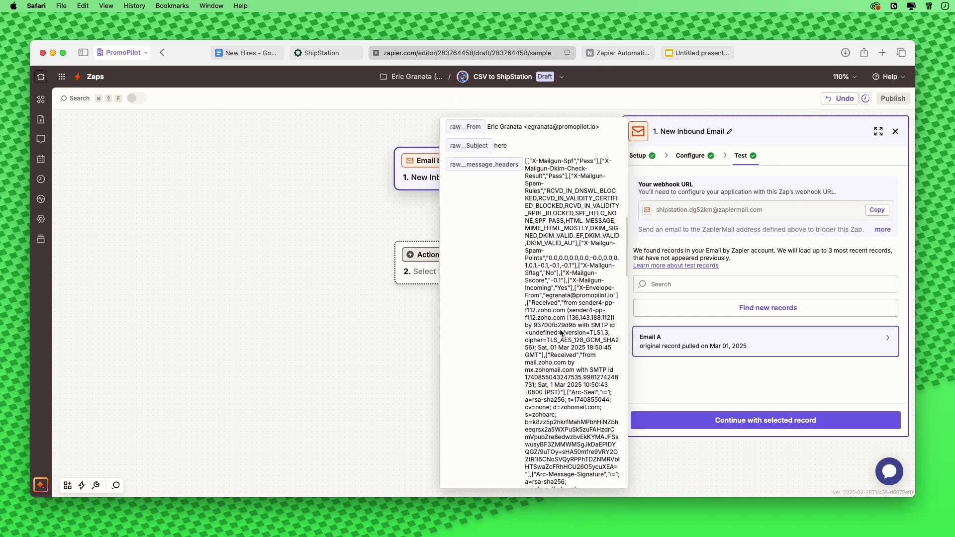
left_click(711, 378)
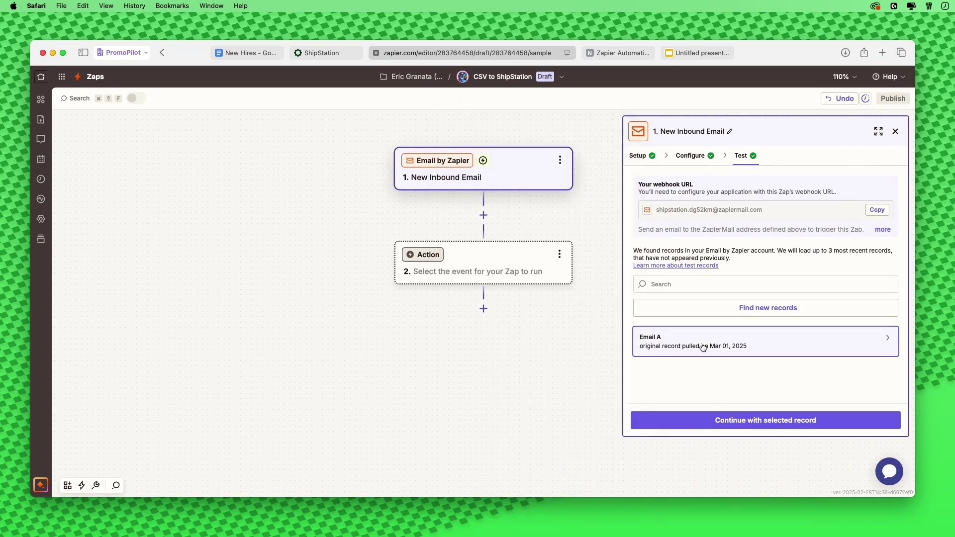
left_click(718, 422)
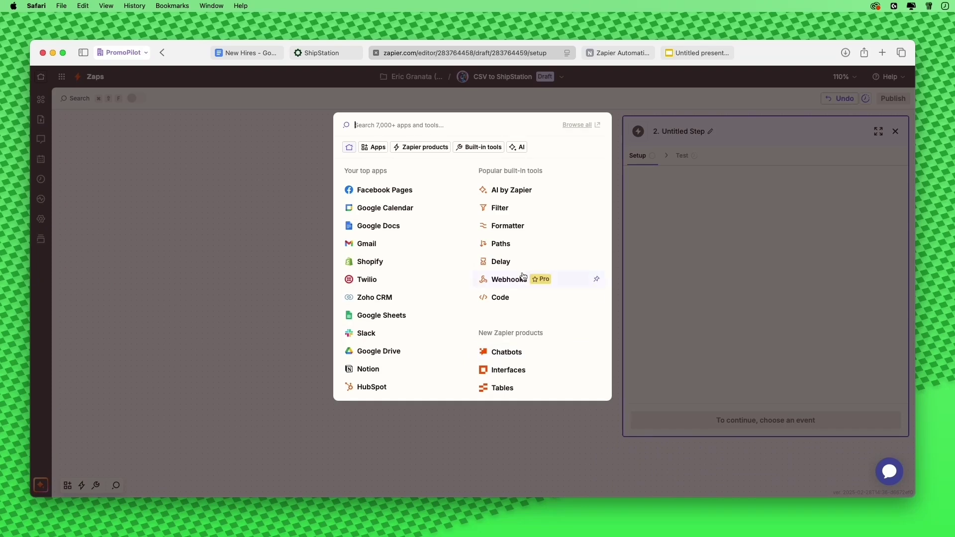
Set the Zap's second step to Files By Zapier with the Line Items From CSV action event.
type("files")
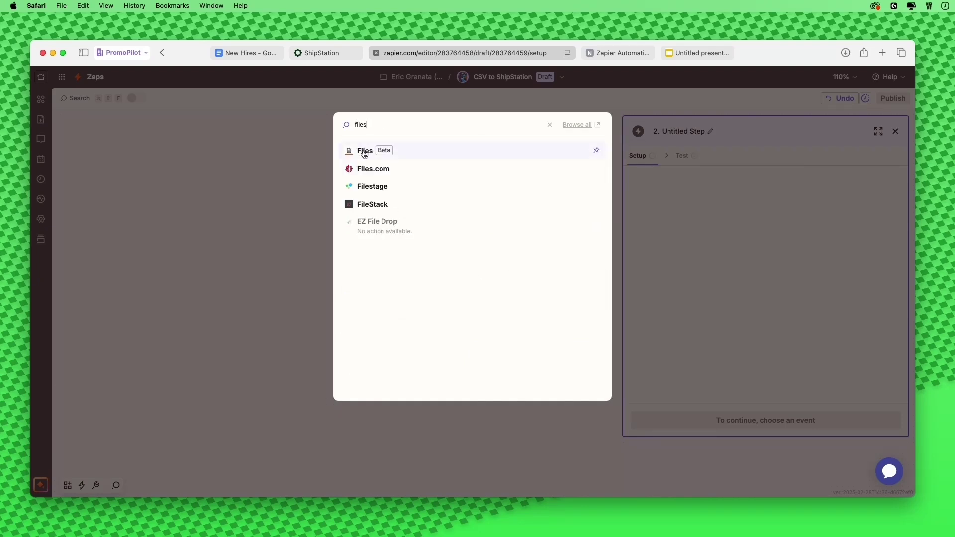
left_click(365, 153)
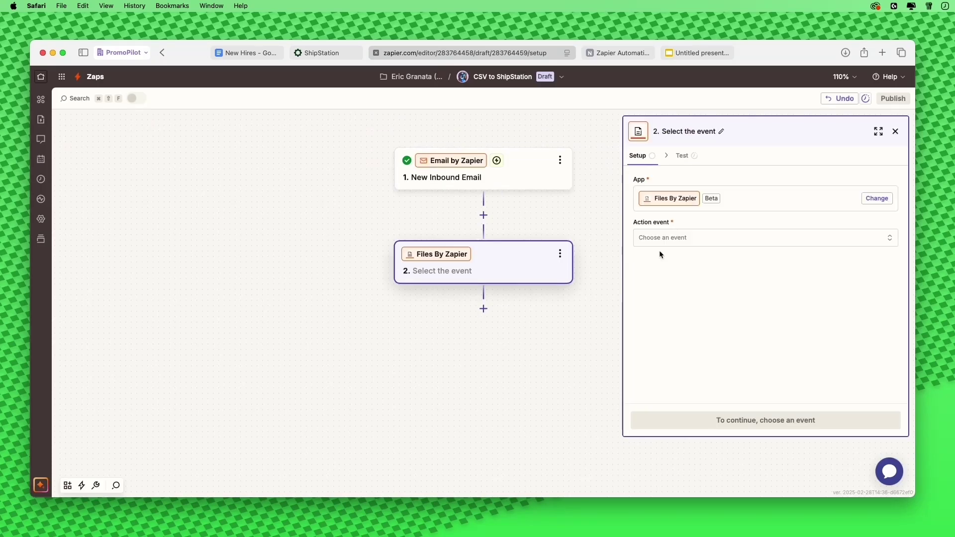
left_click(692, 241)
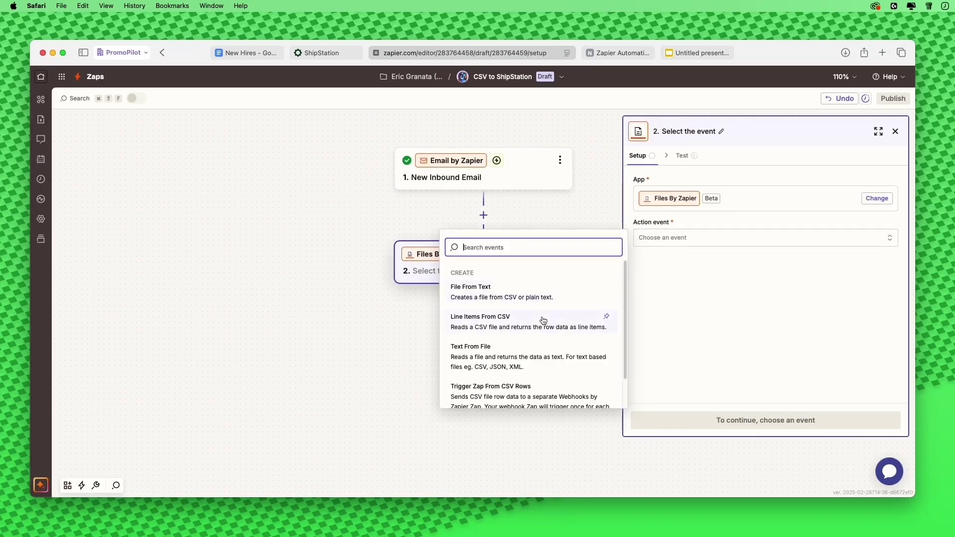
left_click(498, 320)
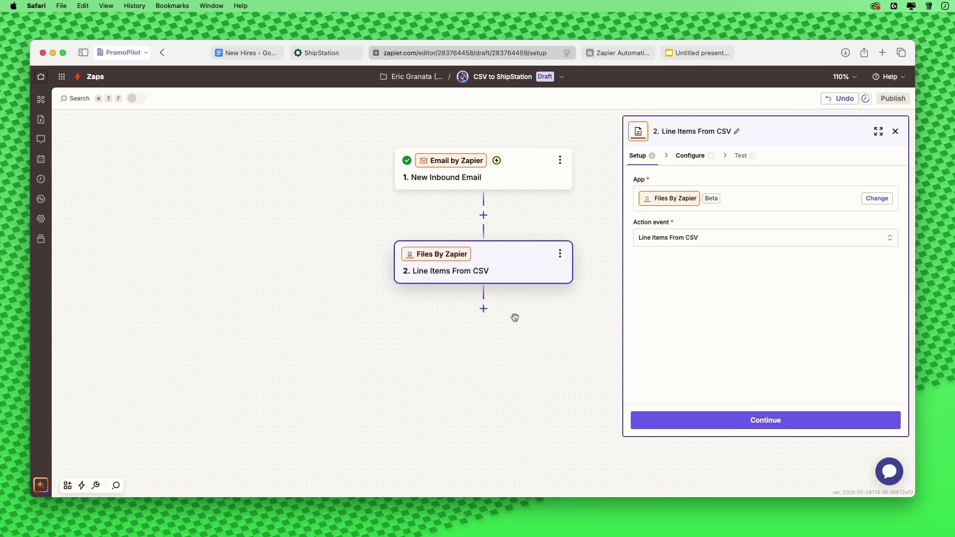
left_click(729, 421)
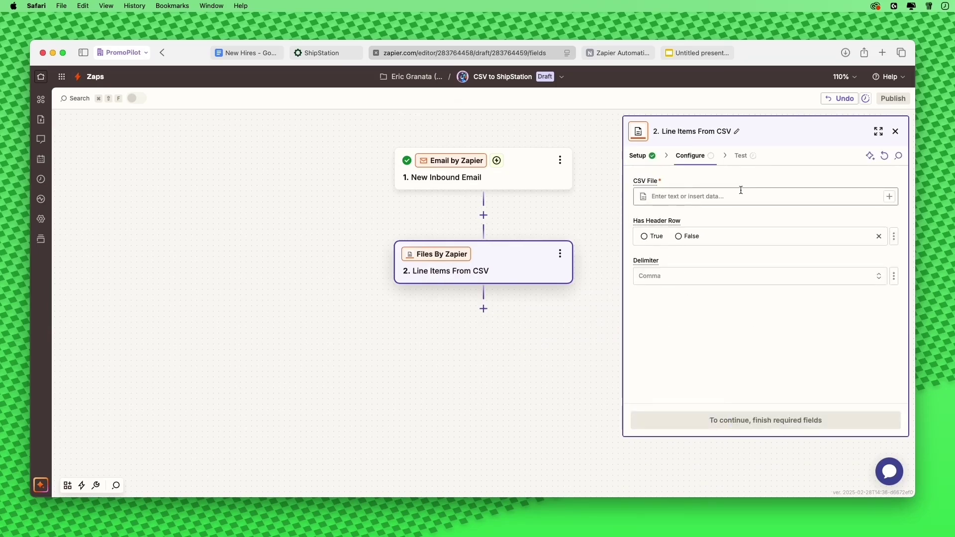
Map the email's Attachment as the CSV file, set Has Header Row to True and continue to the test.
left_click(890, 198)
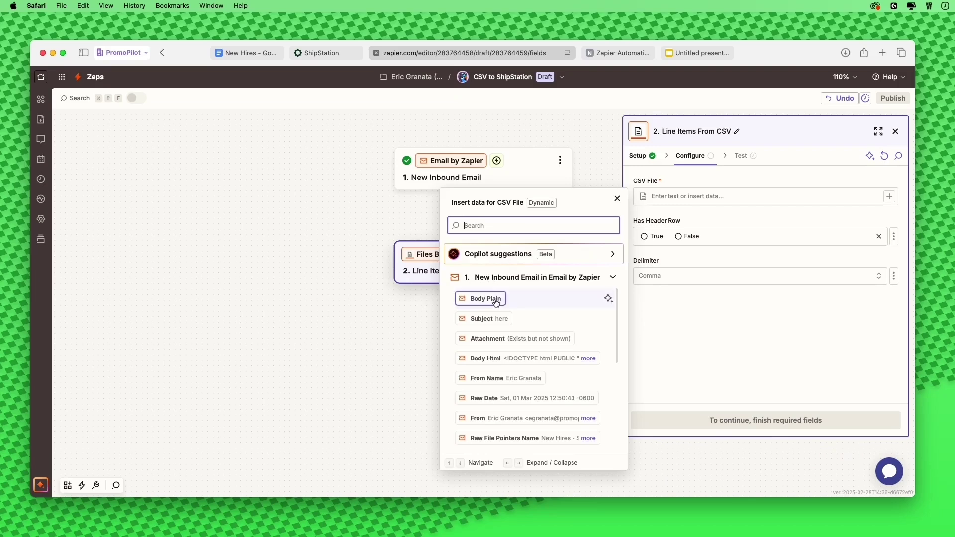
scroll(535, 343, "down", 1)
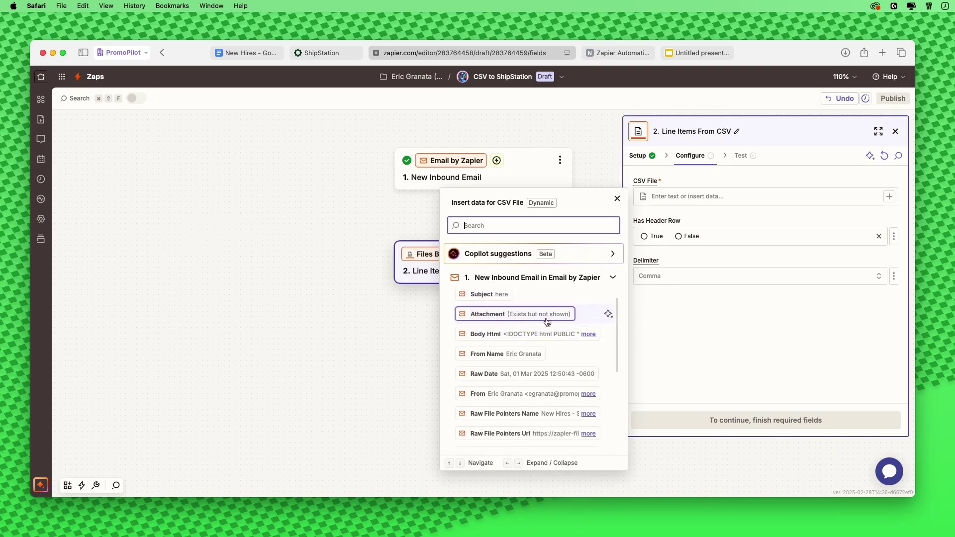
left_click(552, 321)
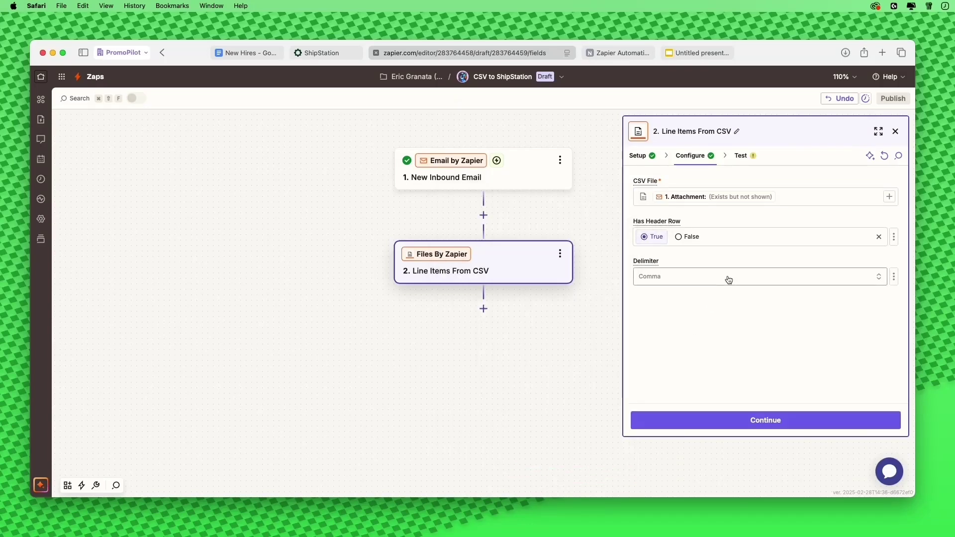
left_click(730, 420)
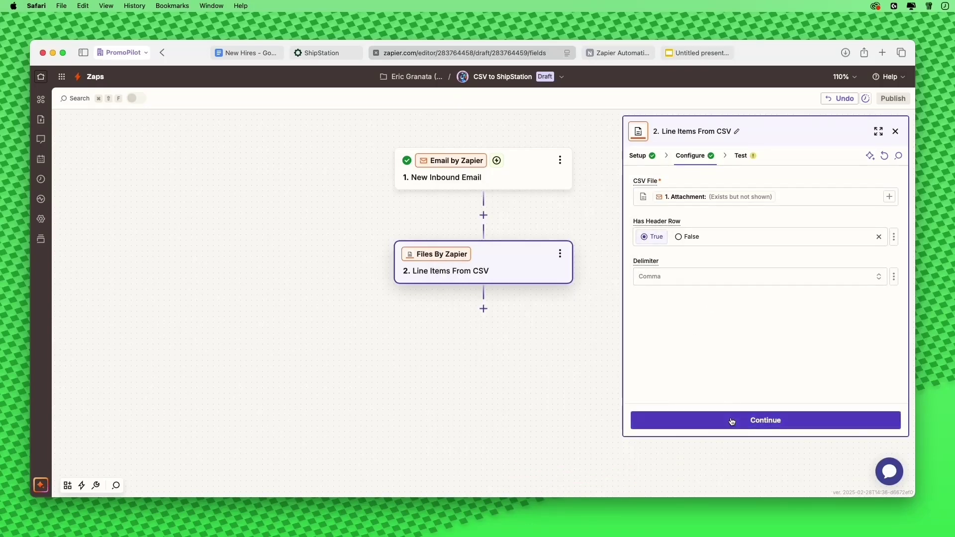
Test the Line Items From CSV step and inspect the new-hire line items in its output data.
left_click(801, 425)
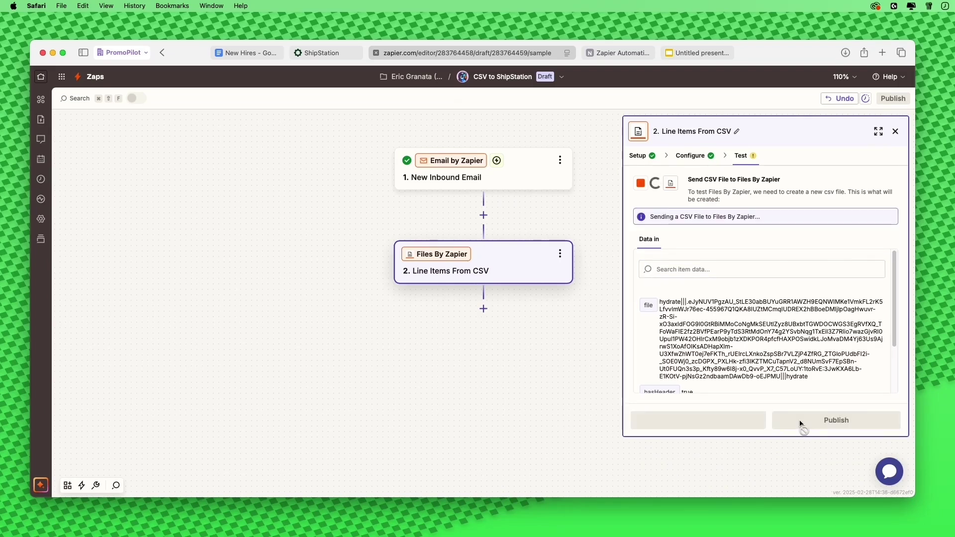
scroll(760, 334, "down", 2)
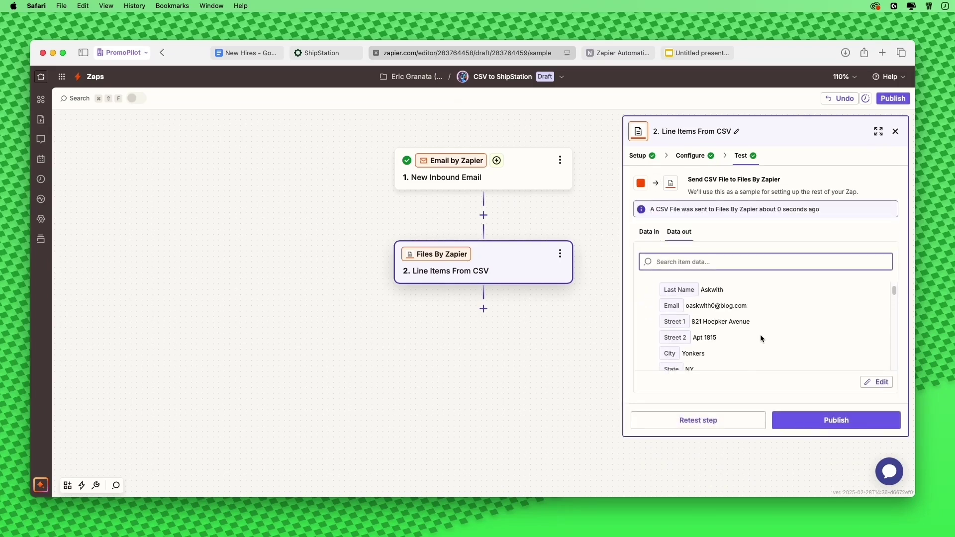
scroll(760, 334, "down", 3)
scroll(761, 334, "down", 5)
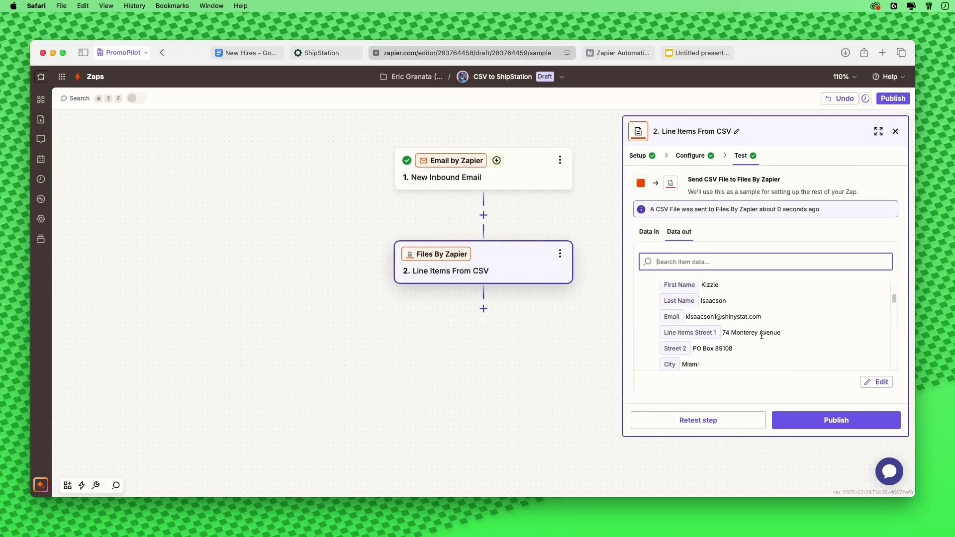
scroll(762, 335, "down", 2)
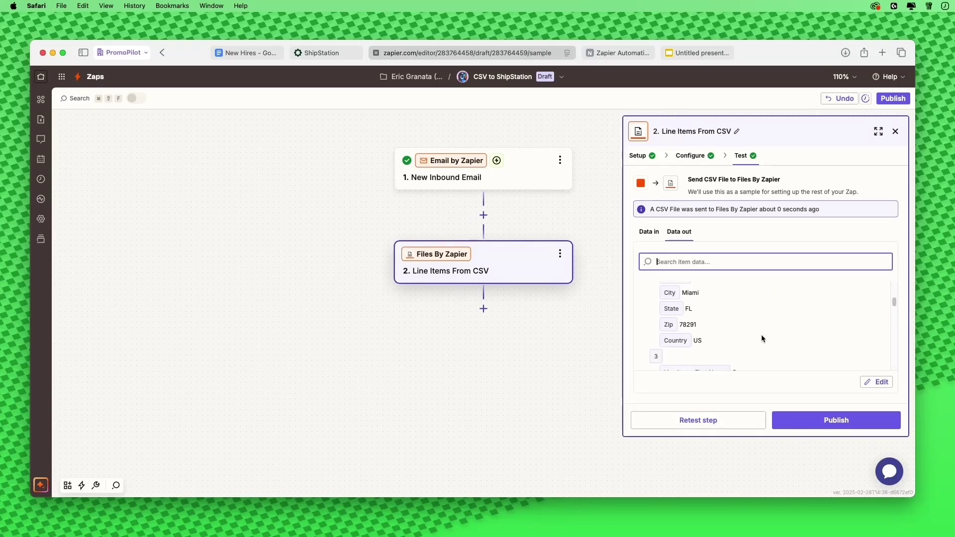
scroll(761, 334, "up", 8)
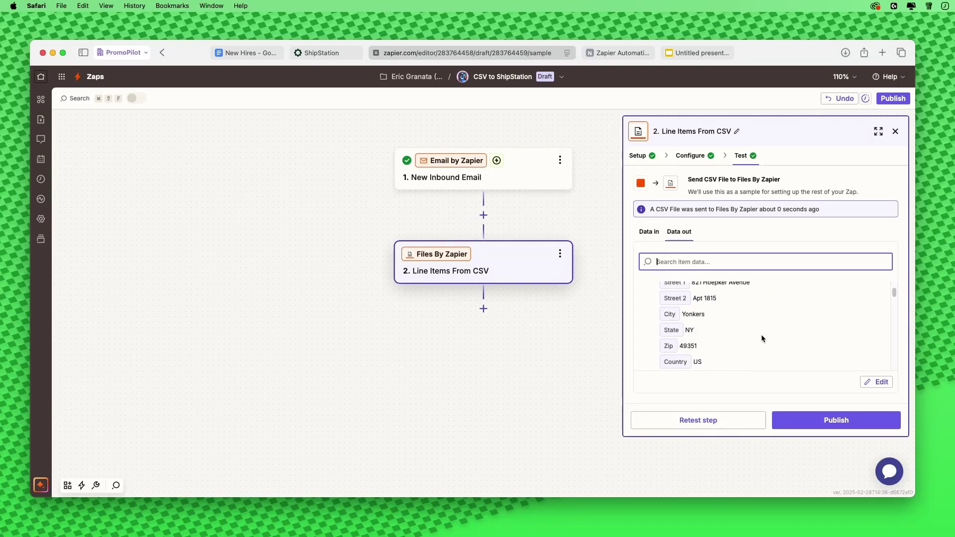
Check the New Hires sheet and, back in Zapier, add Looping by Zapier as the third step with the Create Loop From Line Items event.
left_click(487, 316)
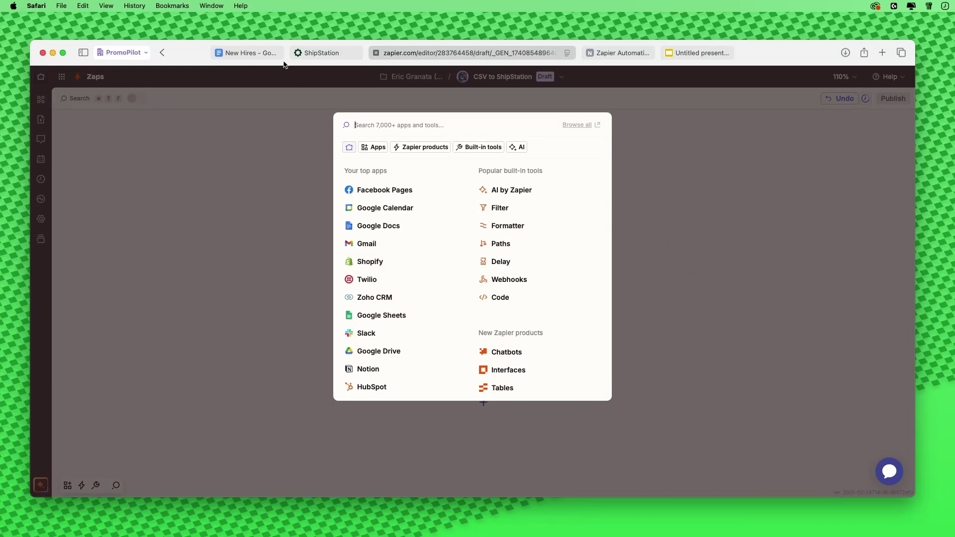
left_click(246, 54)
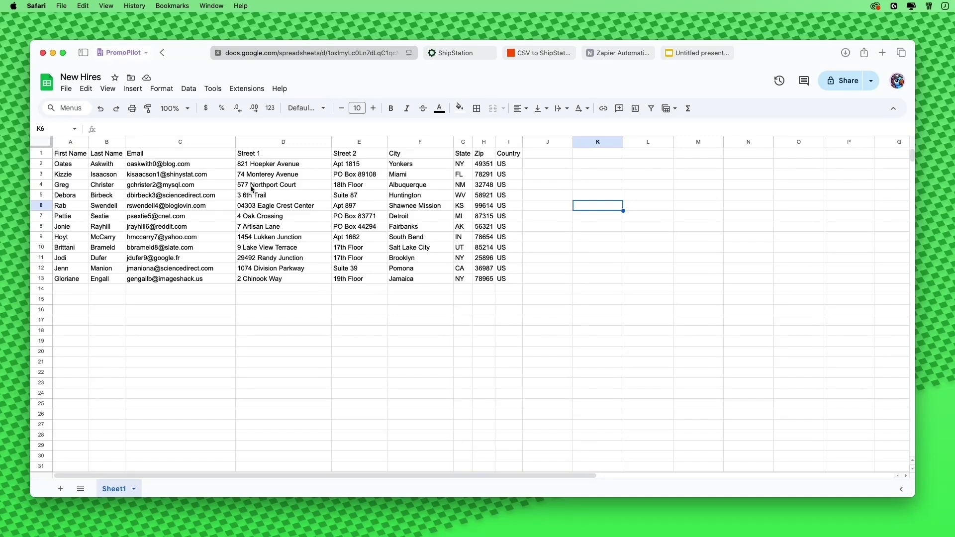
left_click(528, 53)
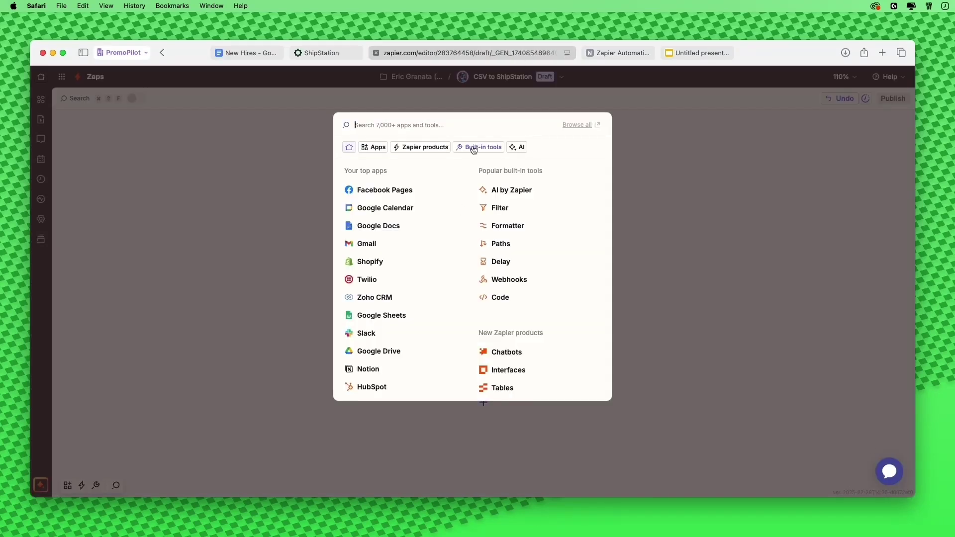
type("loop")
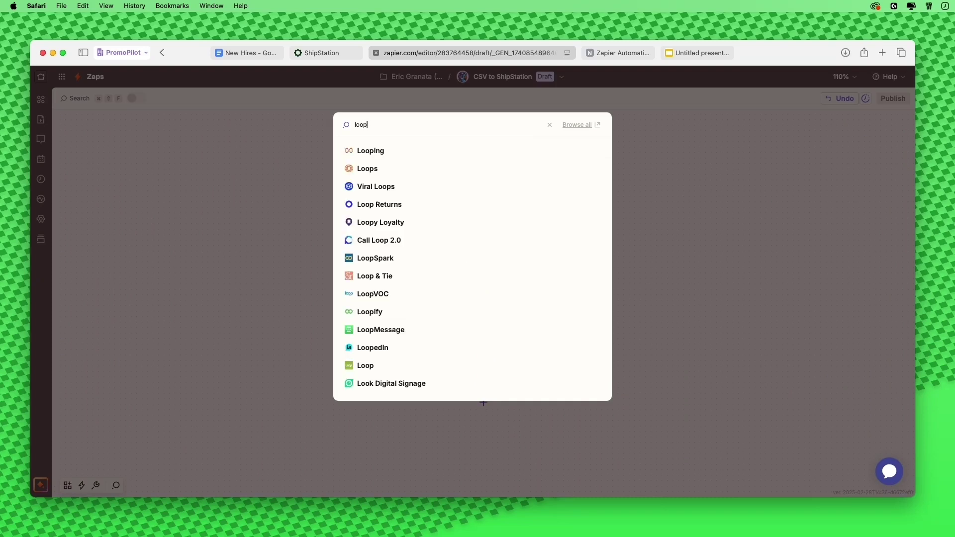
left_click(370, 153)
left_click(678, 243)
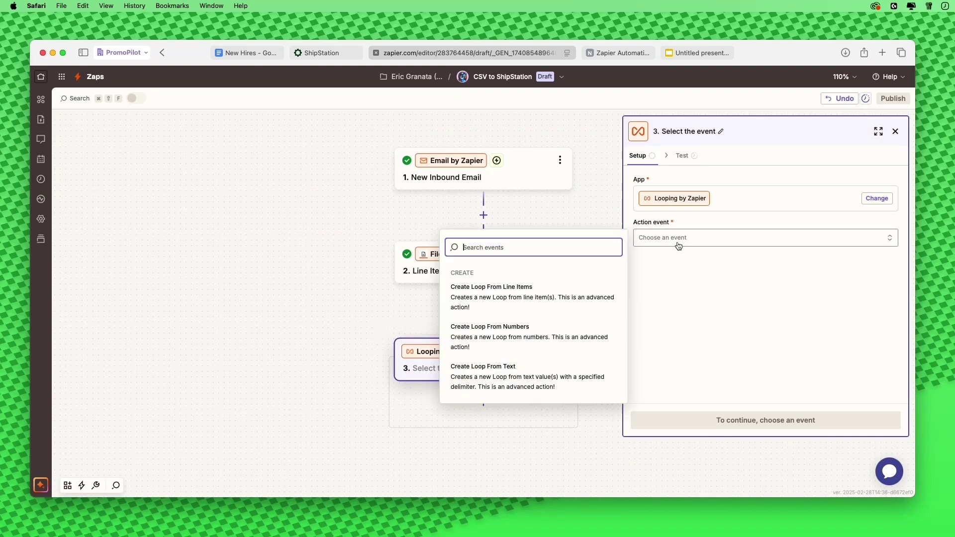
left_click(517, 303)
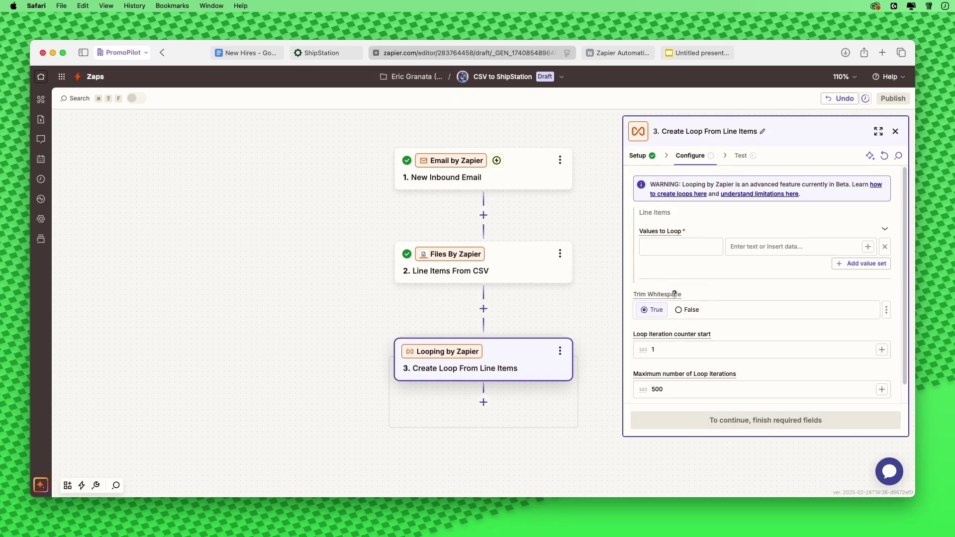
Name the first value to loop first_name and map it to Line Items First Name from the CSV step.
left_click(696, 249)
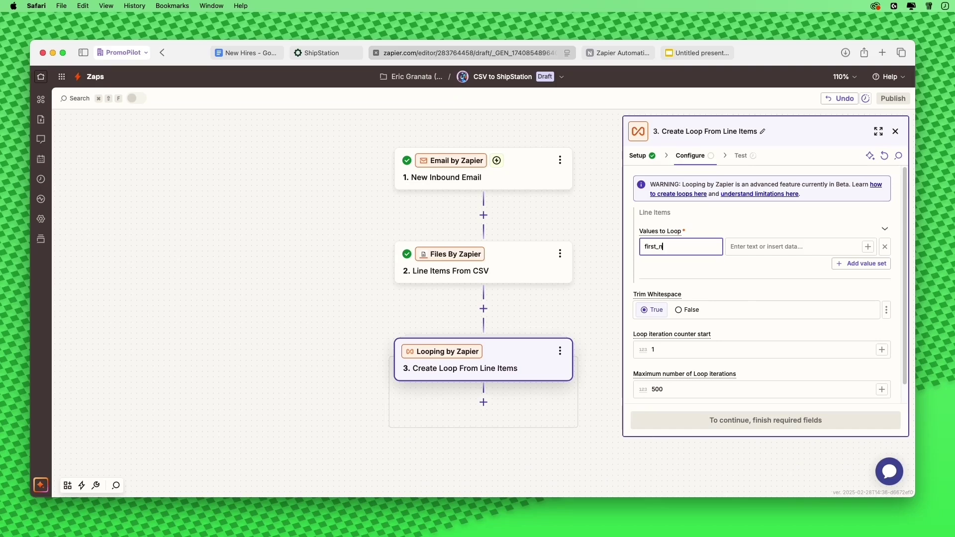
left_click(869, 247)
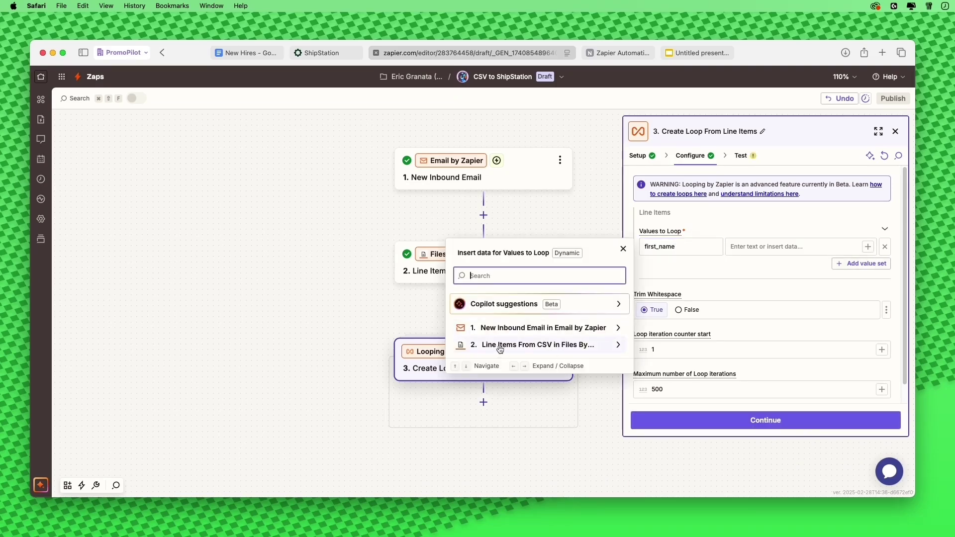
left_click(555, 347)
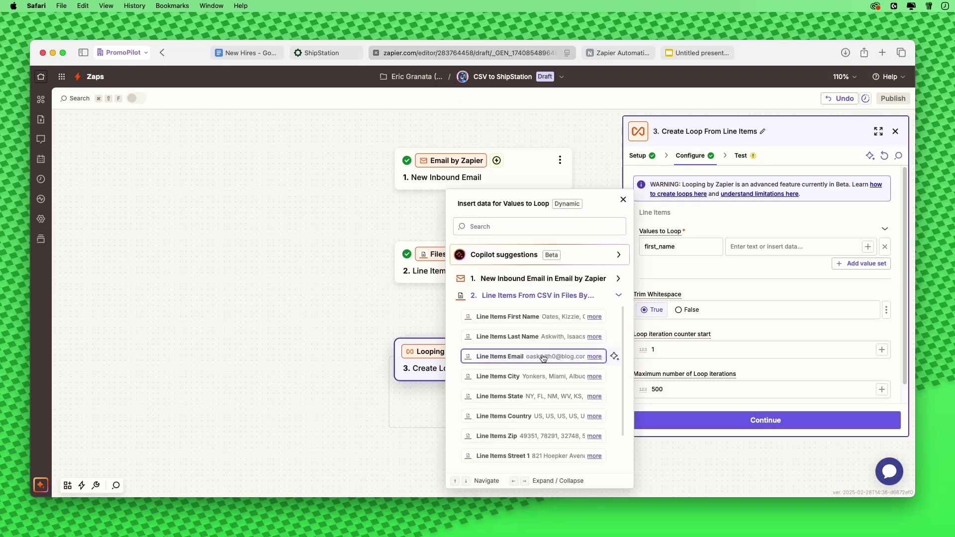
left_click(518, 322)
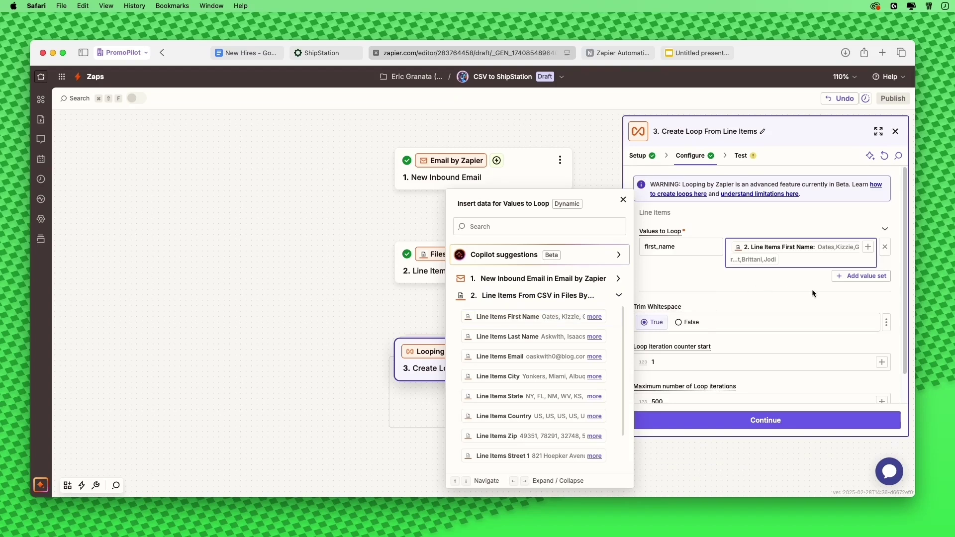
Add a value set named last_name to the loop and map it to the CSV step's Line Items Last Name.
left_click(851, 277)
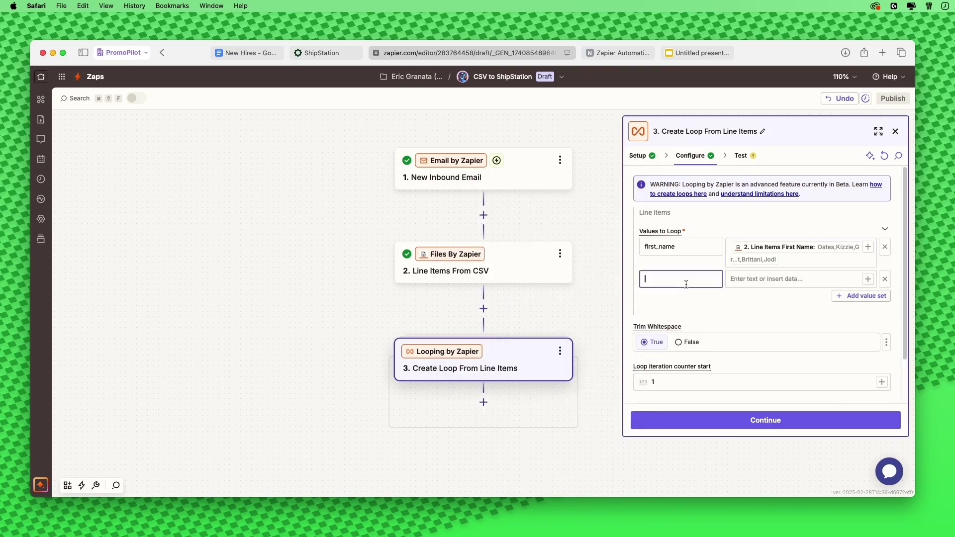
type("last_name")
left_click(868, 279)
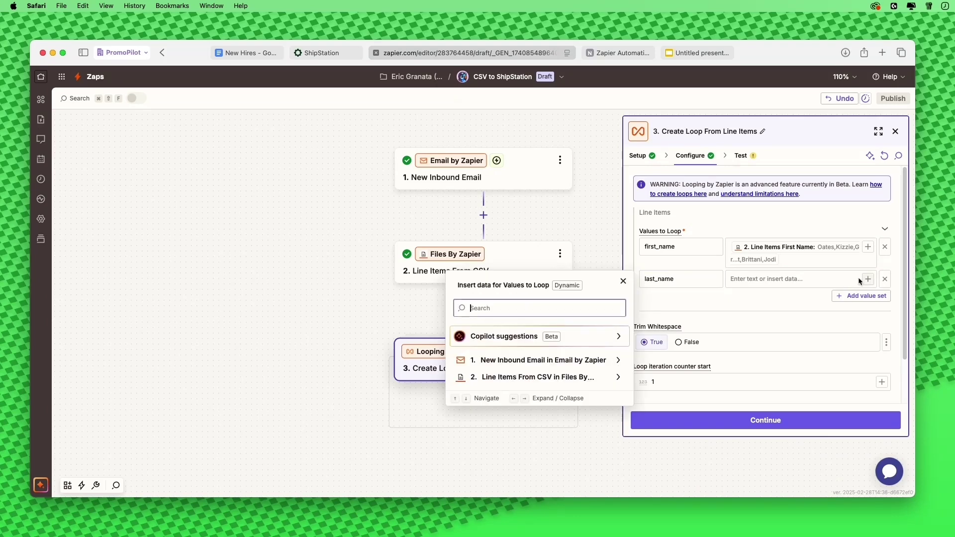
left_click(543, 377)
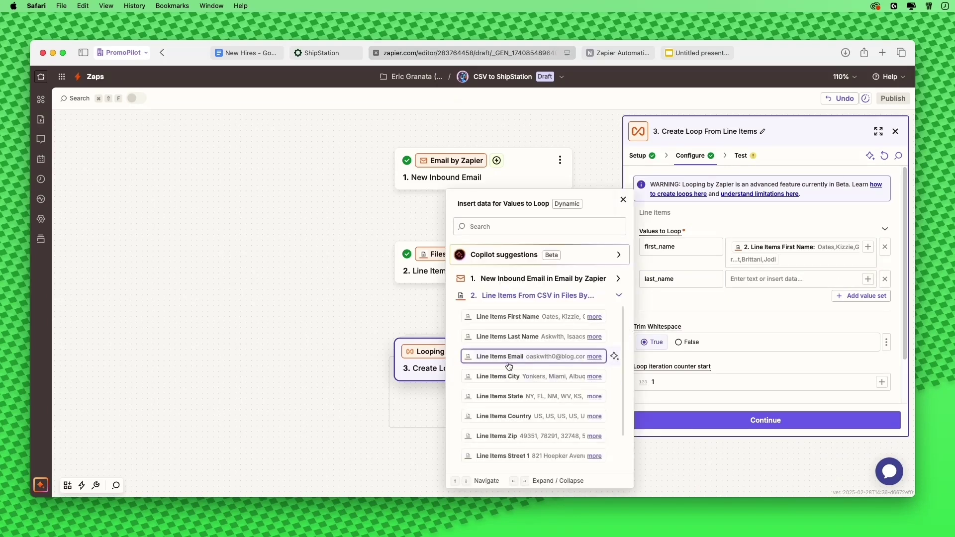
left_click(520, 338)
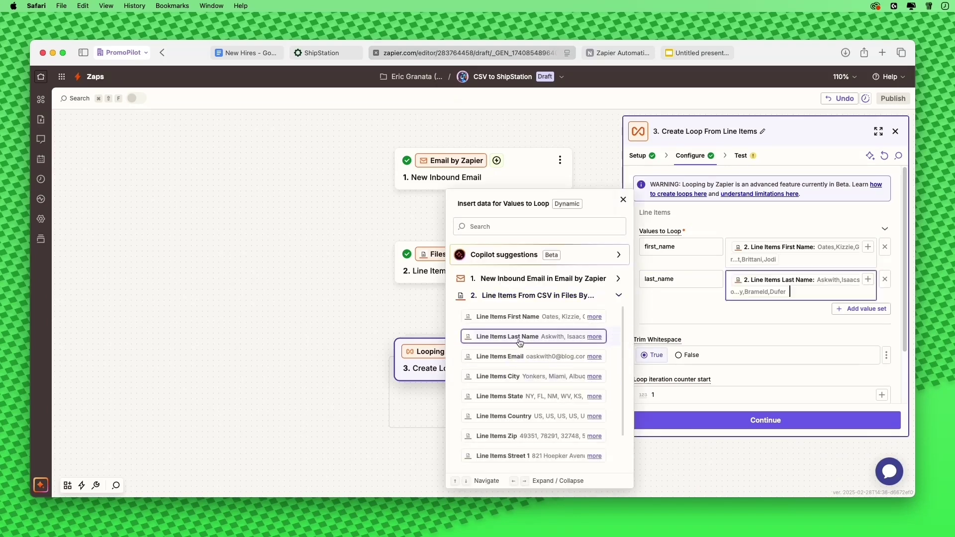
Add a value set named email to the loop and map it to the CSV step's Line Items Email.
left_click(861, 309)
left_click(689, 314)
type("email")
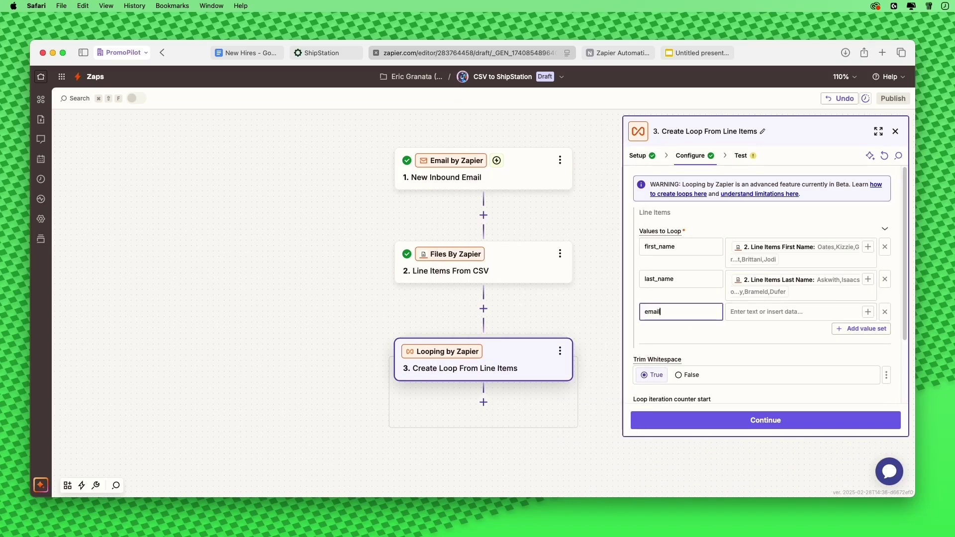
left_click(868, 312)
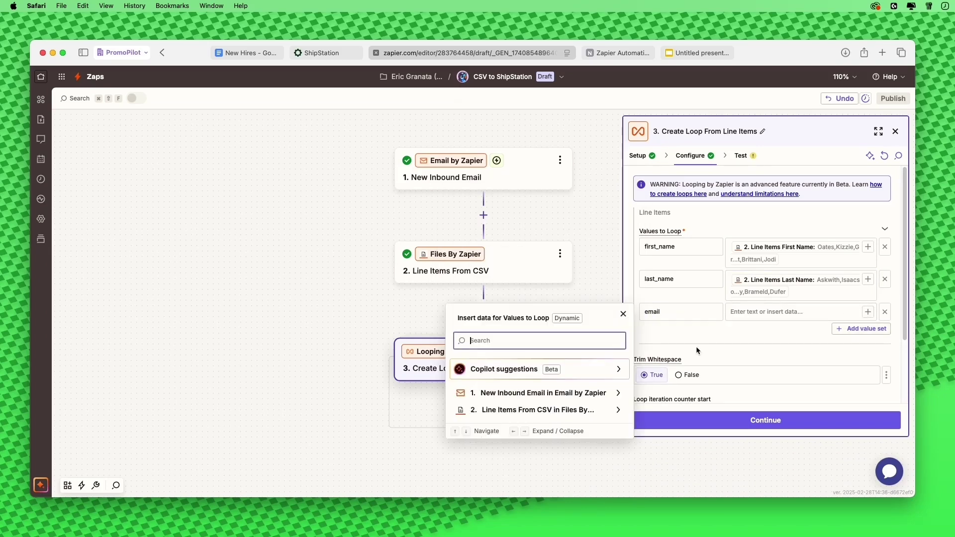
left_click(594, 415)
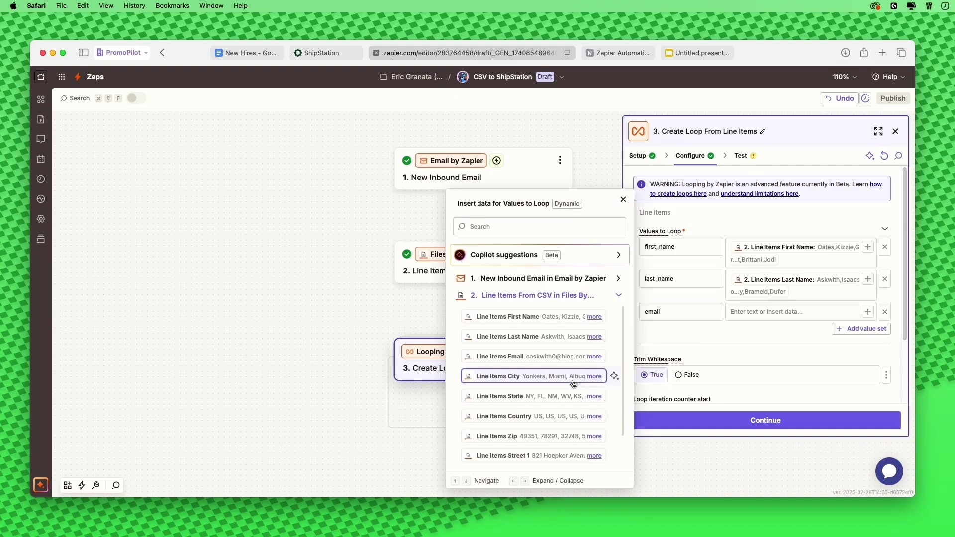
left_click(535, 357)
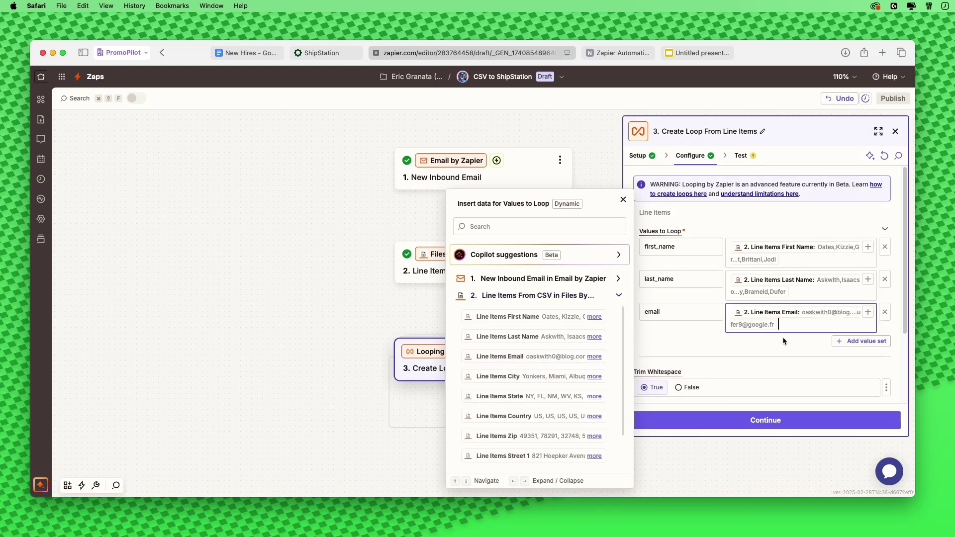
Add a value set named street_1 to the loop and map it to the CSV step's Line Items Street 1.
left_click(844, 341)
left_click(690, 343)
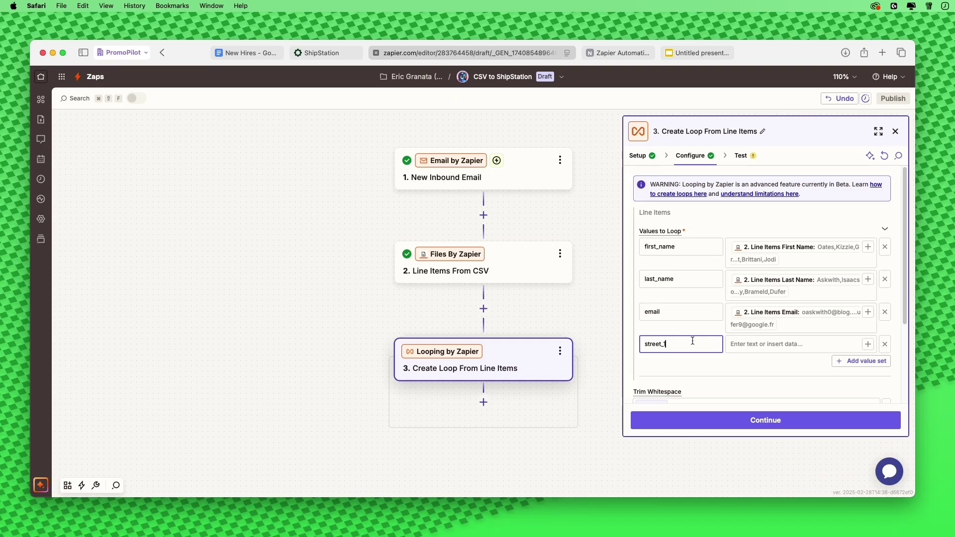
left_click(868, 345)
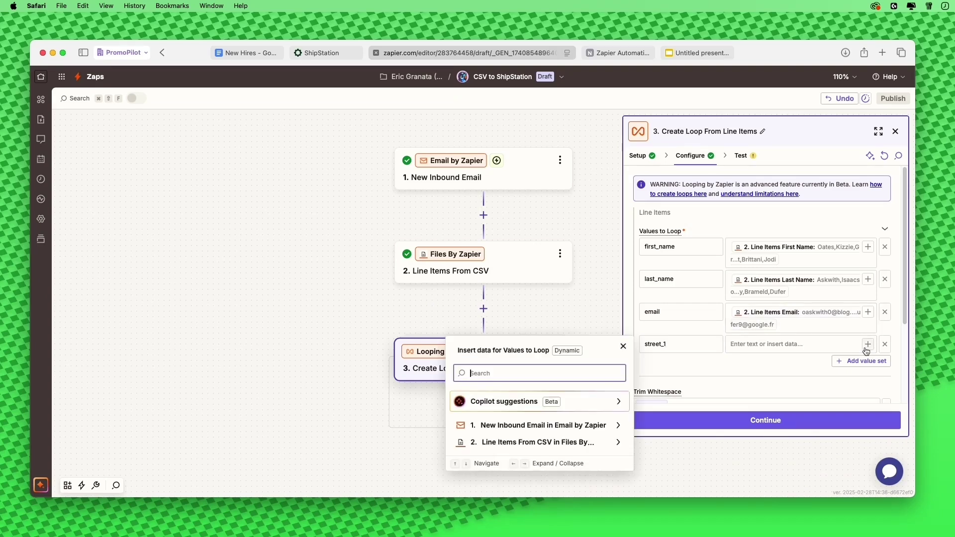
left_click(598, 444)
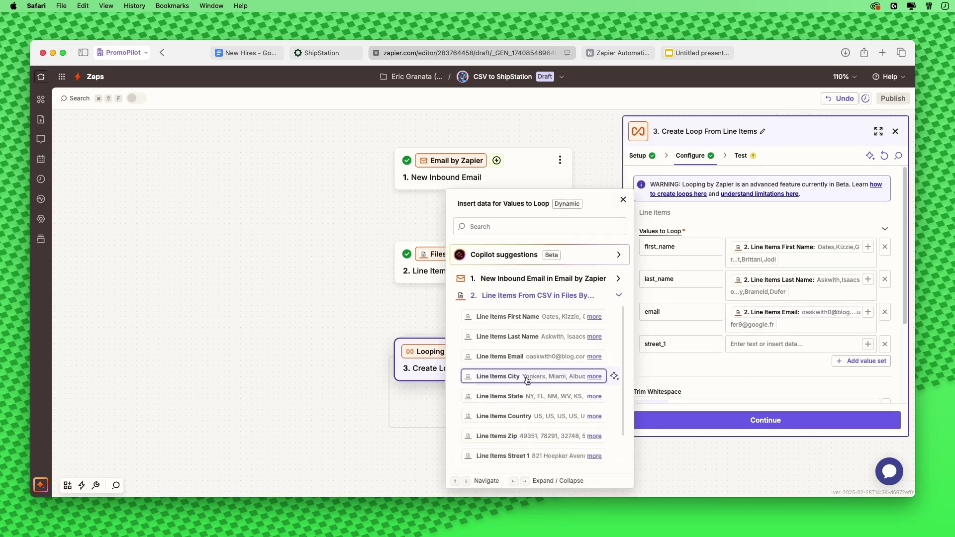
scroll(528, 369, "down", 2)
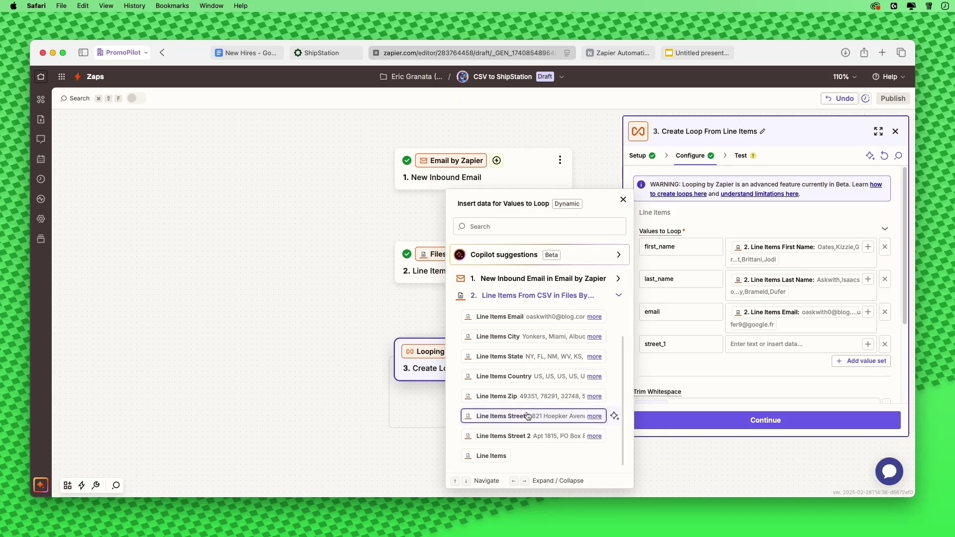
left_click(528, 416)
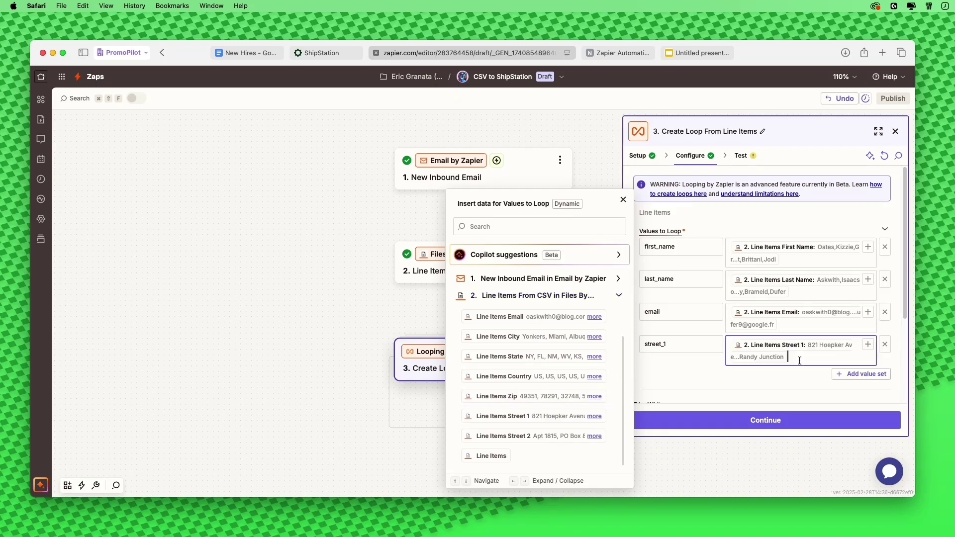
Add a value set named street_2 to the loop and map it to the CSV step's Line Items Street 2.
left_click(862, 374)
left_click(689, 371)
type("street_2")
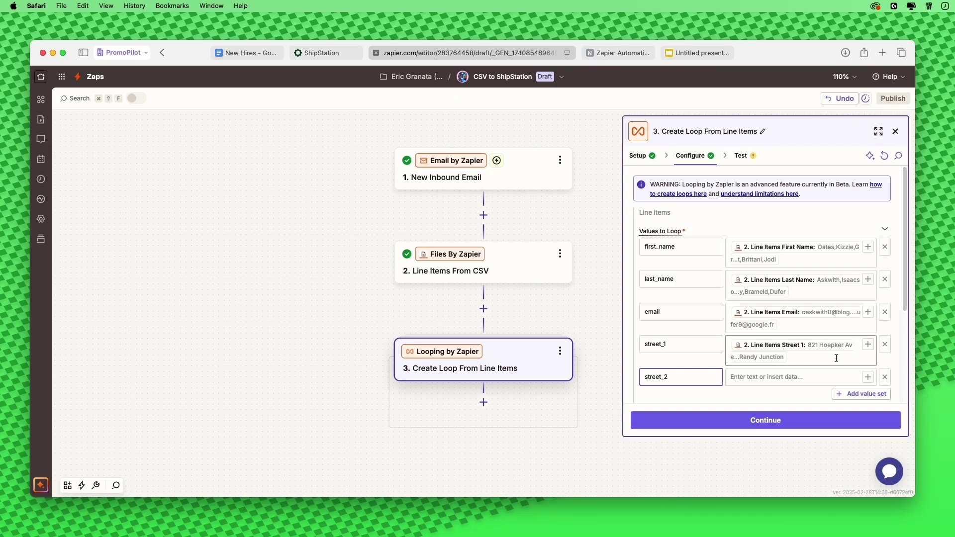
left_click(869, 376)
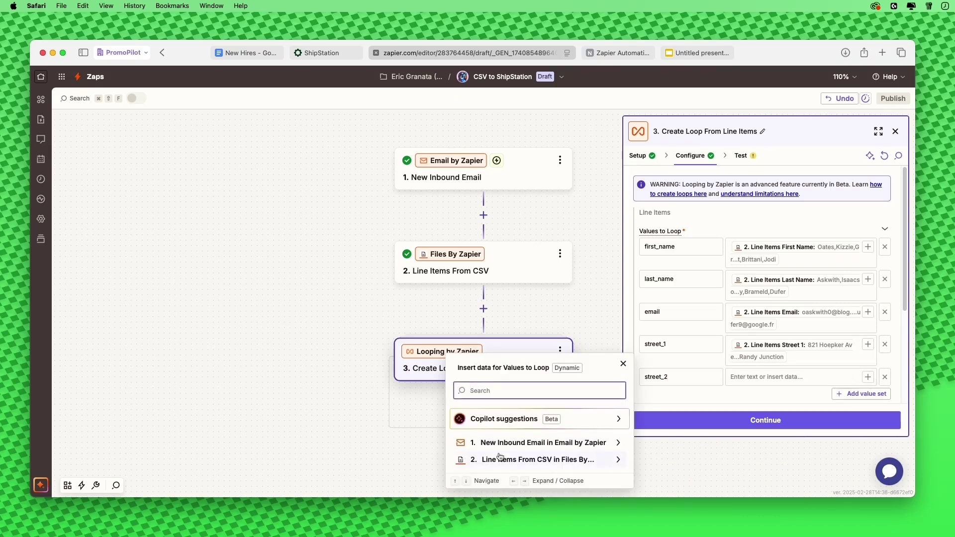
left_click(500, 458)
scroll(526, 401, "down", 2)
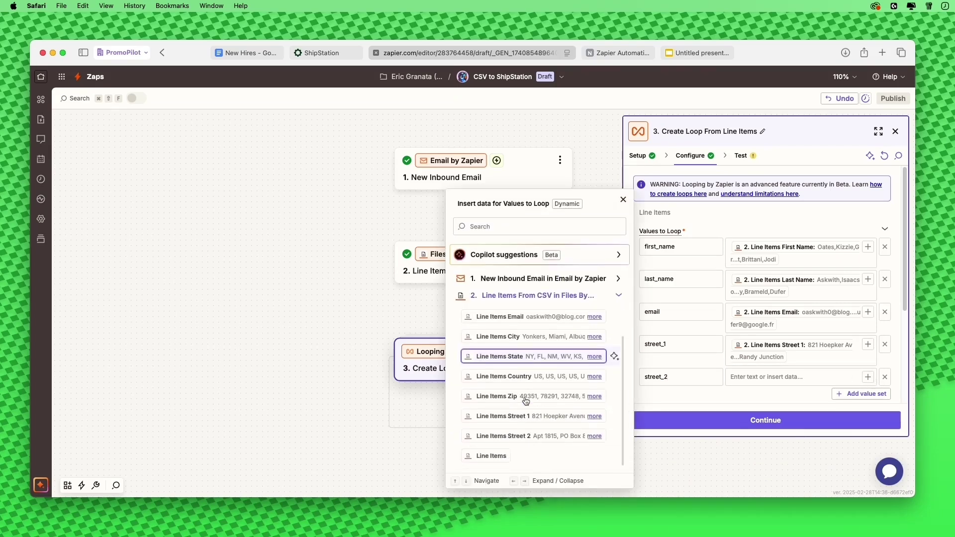
left_click(503, 436)
Add a value set named city to the loop and map it to the CSV step's Line Items City.
scroll(835, 352, "down", 3)
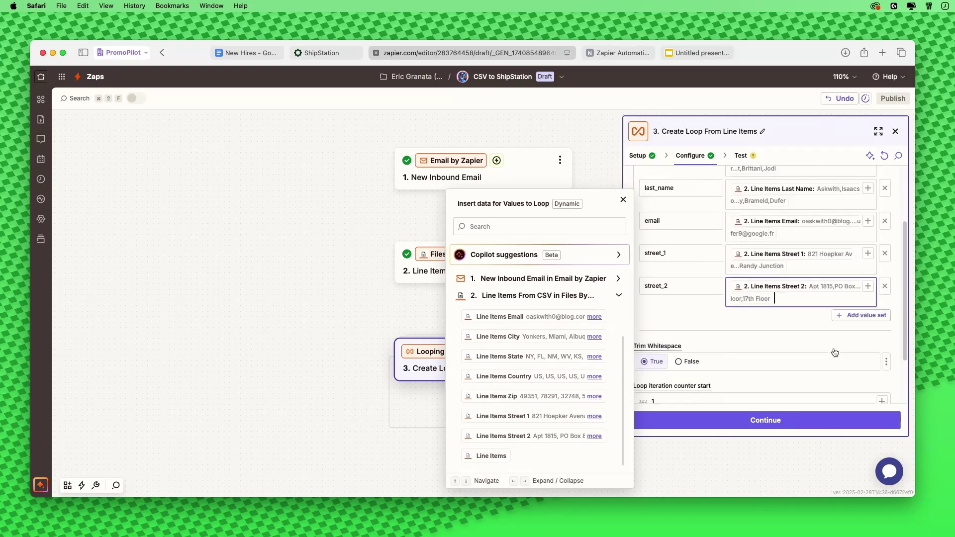
scroll(835, 352, "down", 2)
left_click(861, 244)
left_click(690, 254)
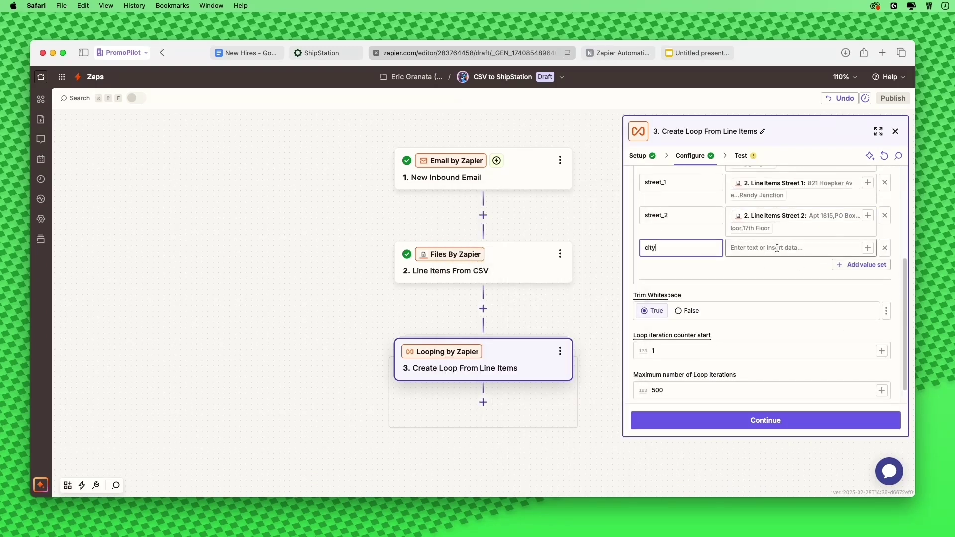
left_click(869, 247)
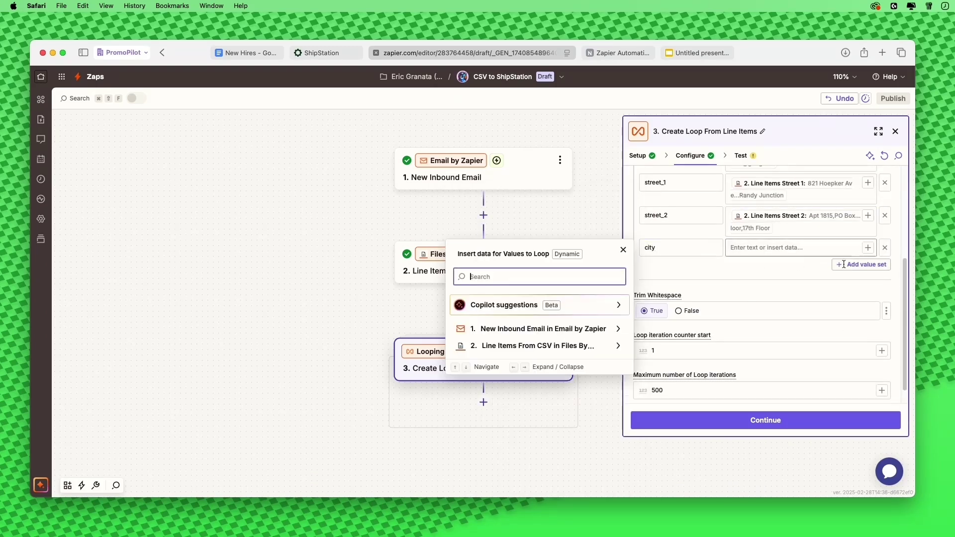
left_click(568, 346)
scroll(534, 364, "down", 1)
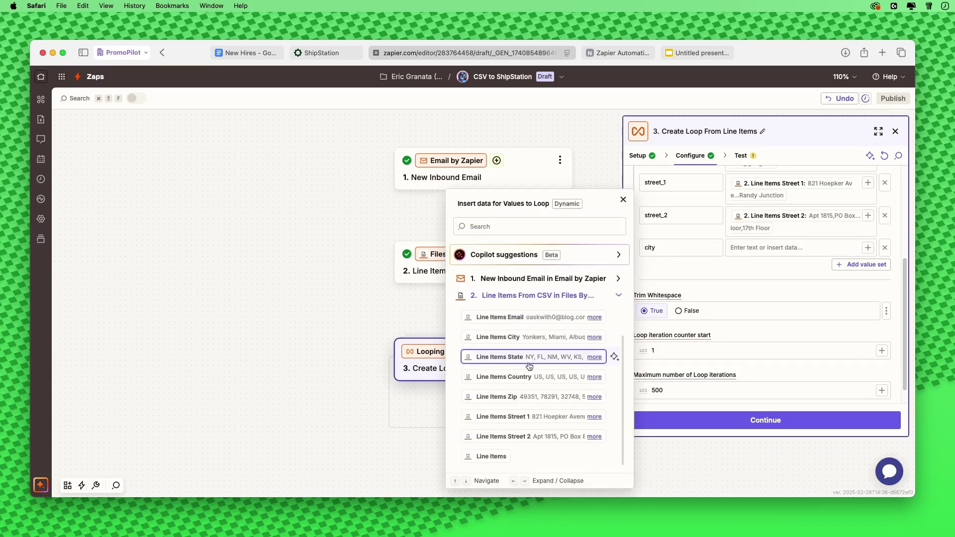
left_click(523, 338)
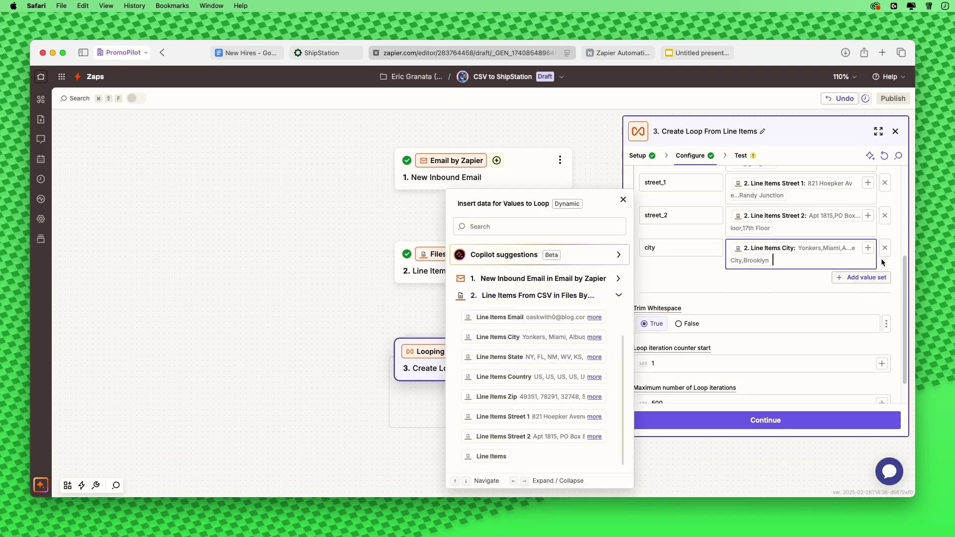
Add a value set named state to the loop and map it to the CSV step's Line Items State.
left_click(857, 282)
left_click(676, 279)
type("state")
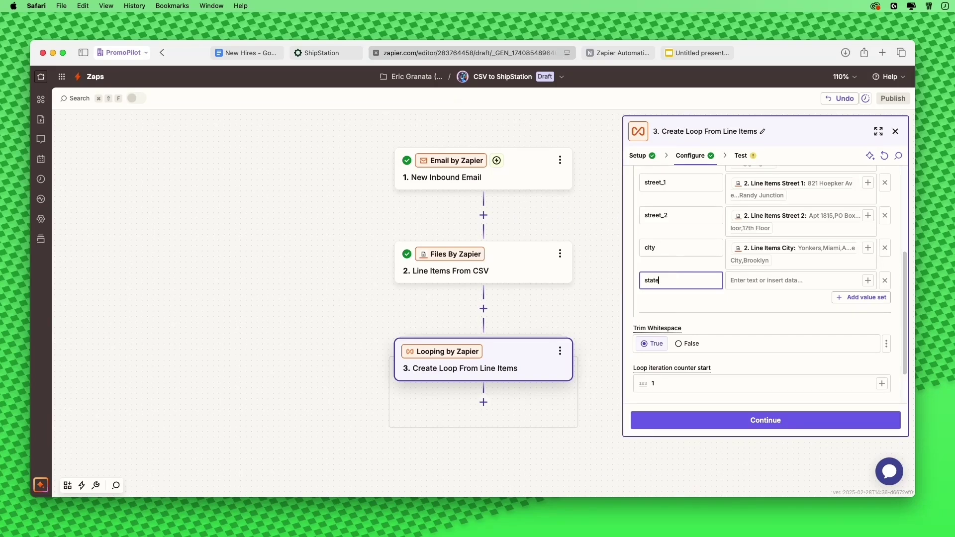
left_click(868, 280)
left_click(567, 379)
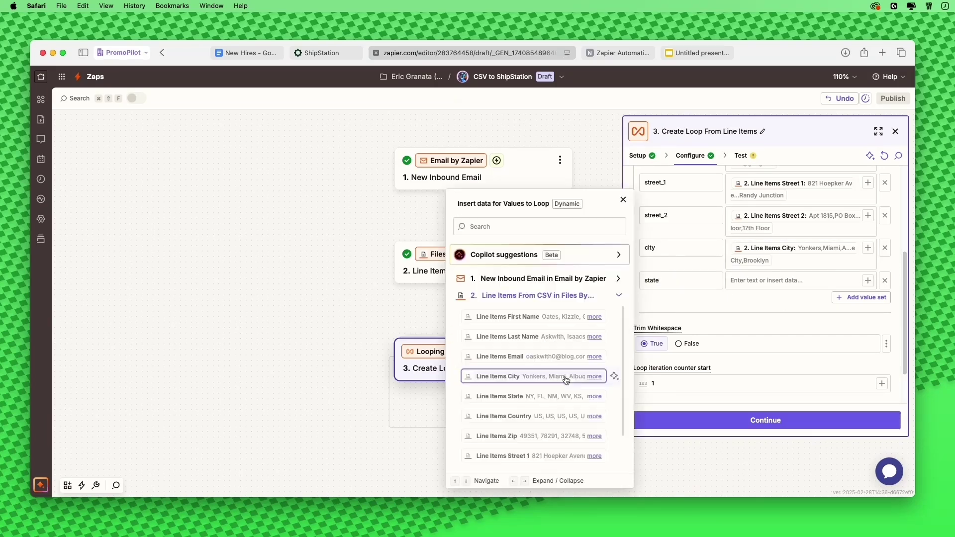
left_click(532, 396)
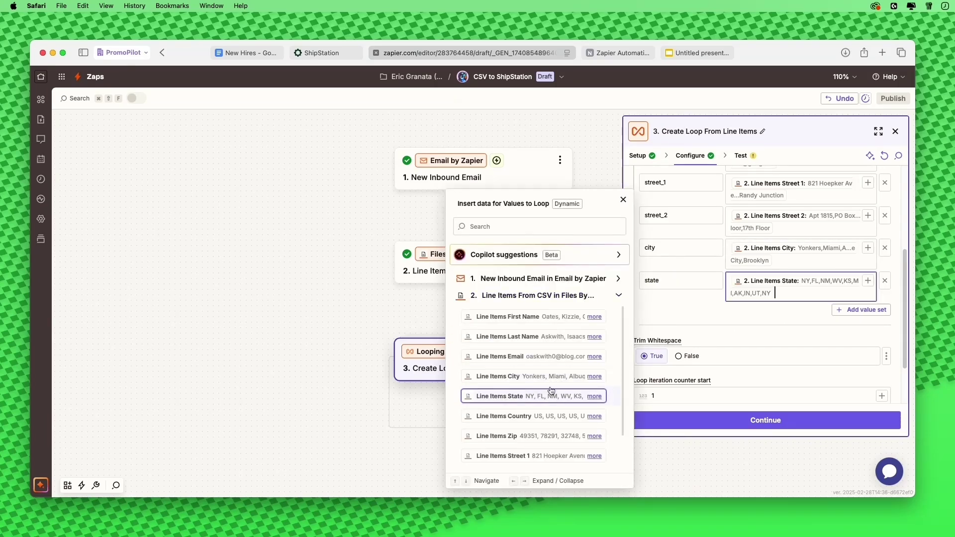
Add a value set named zip to the loop and map it to the CSV step's Line Items Zip.
left_click(849, 312)
left_click(688, 309)
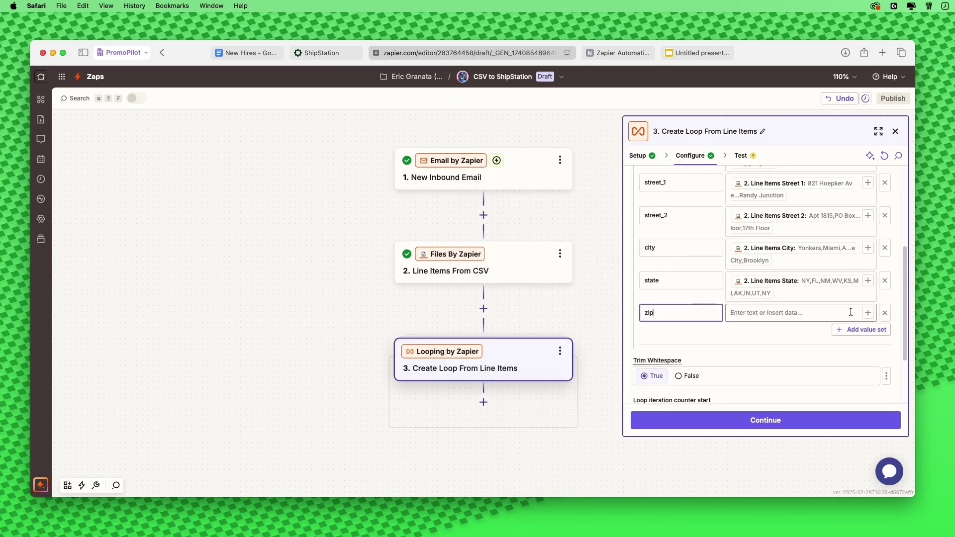
left_click(868, 312)
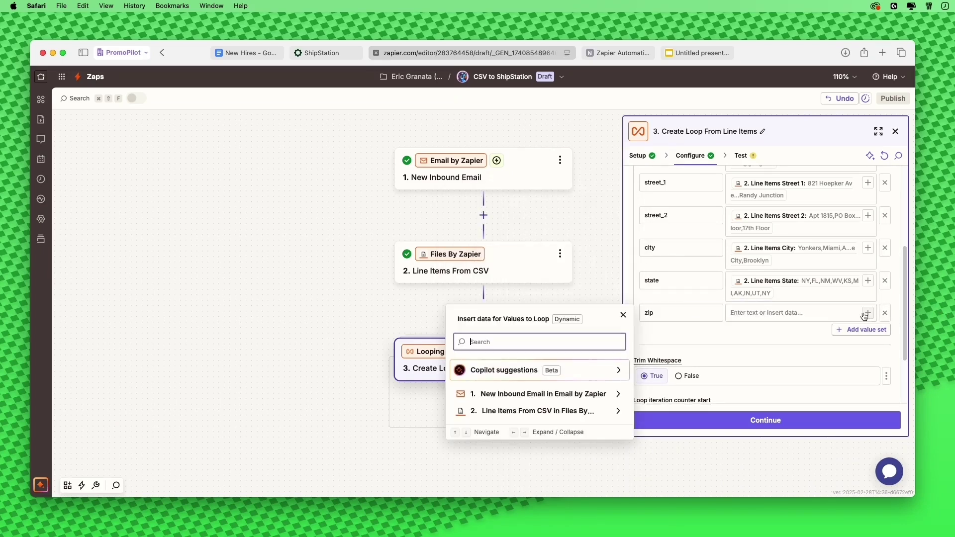
left_click(575, 411)
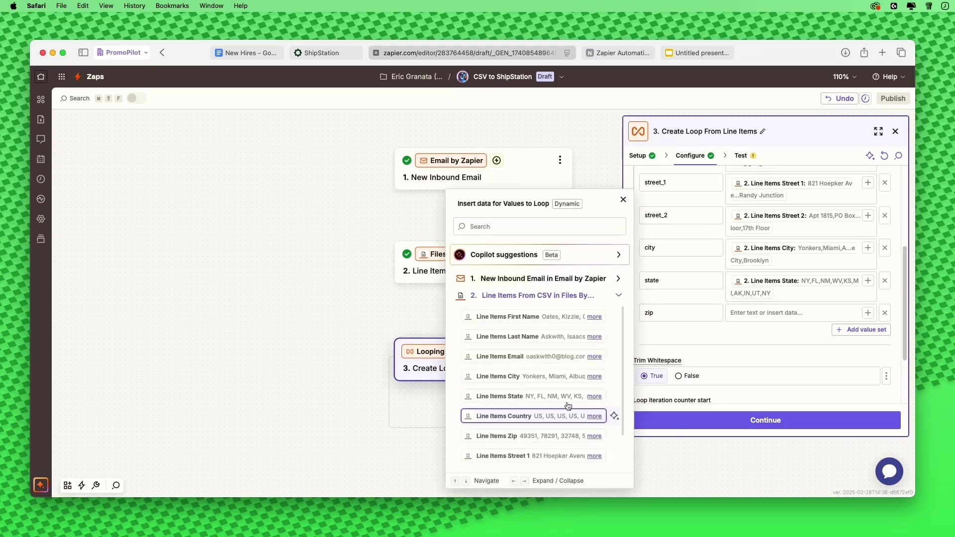
left_click(544, 434)
Add a value set named country to the loop and map it to the CSV step's Line Items Country.
left_click(851, 343)
left_click(697, 346)
type("country")
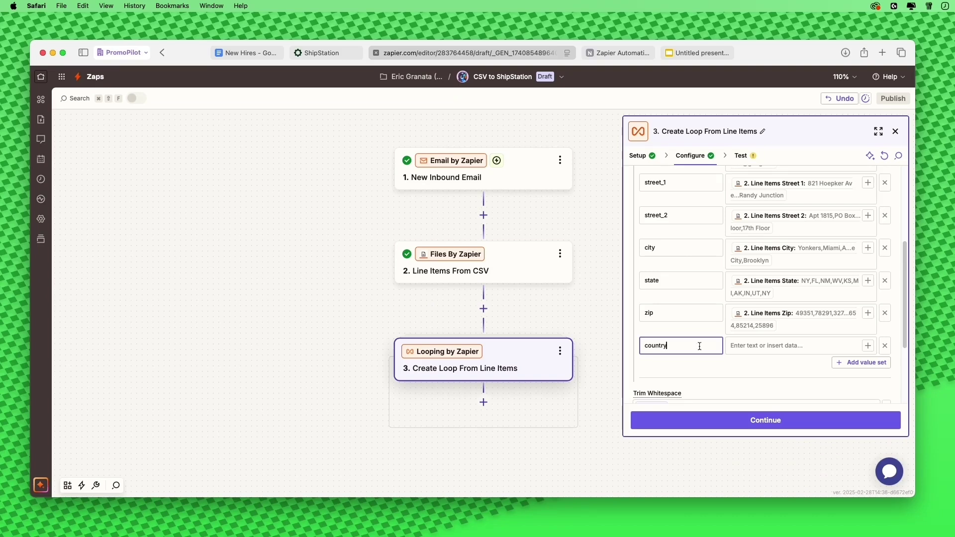
left_click(868, 347)
left_click(590, 442)
scroll(546, 394, "down", 2)
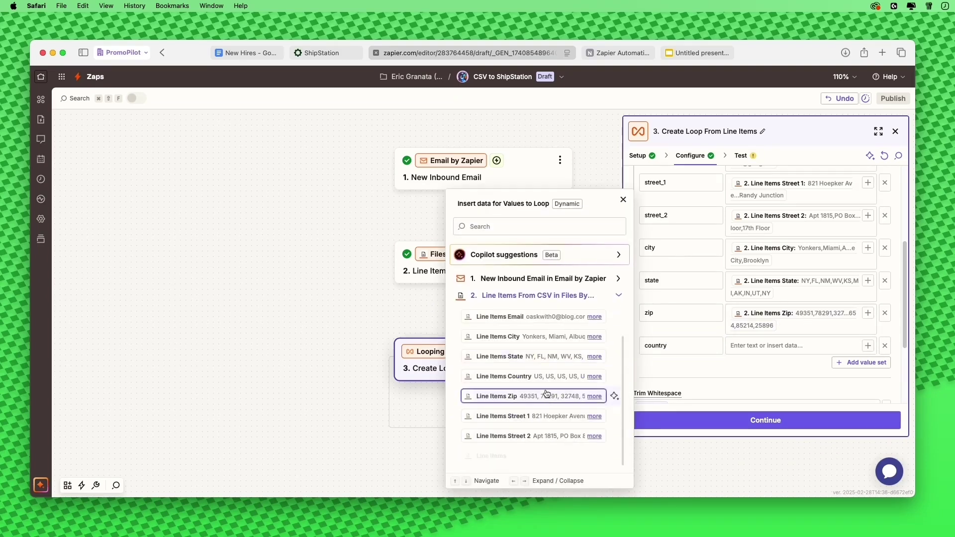
left_click(517, 380)
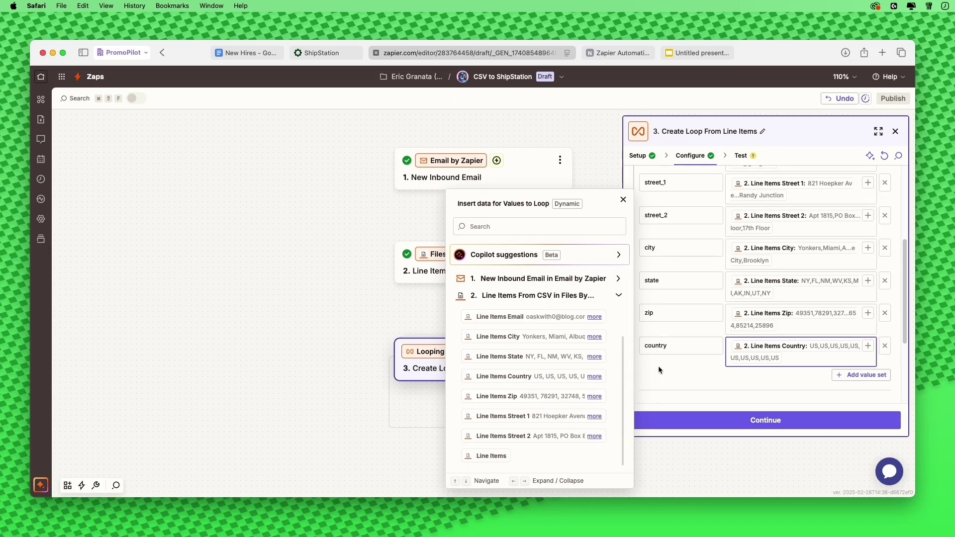
left_click(658, 366)
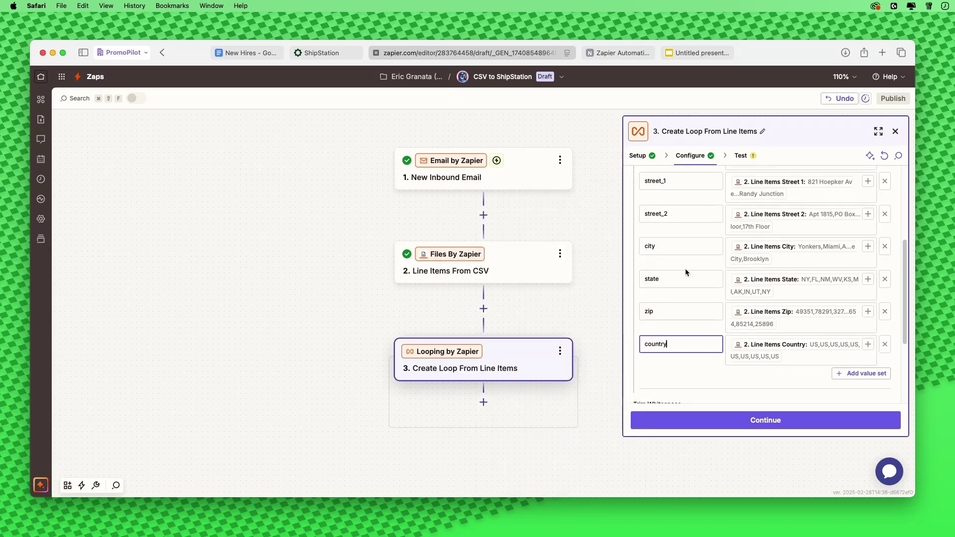
Check the loop's configuration, test the loop step and review the output data of the first iteration.
scroll(694, 274, "up", 2)
scroll(711, 277, "down", 4)
scroll(717, 277, "down", 4)
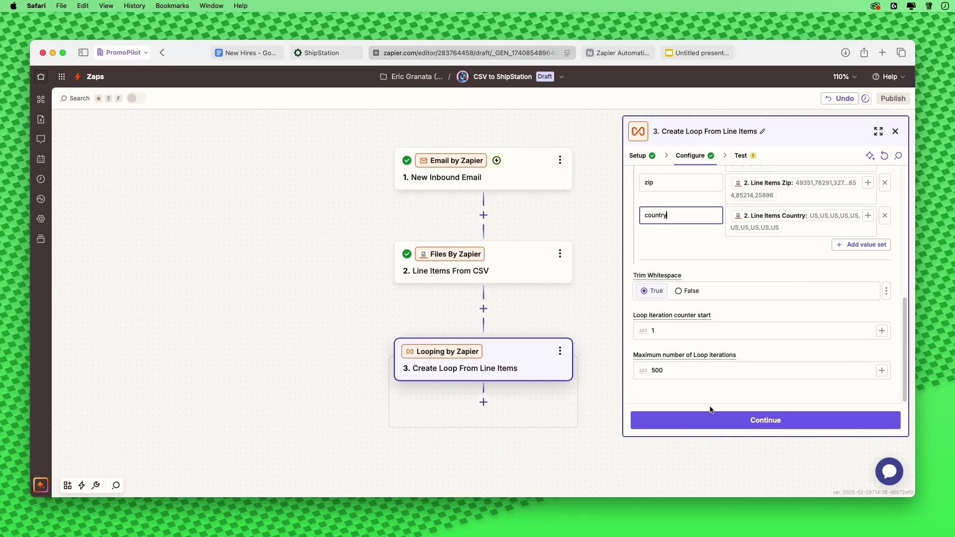
left_click(713, 424)
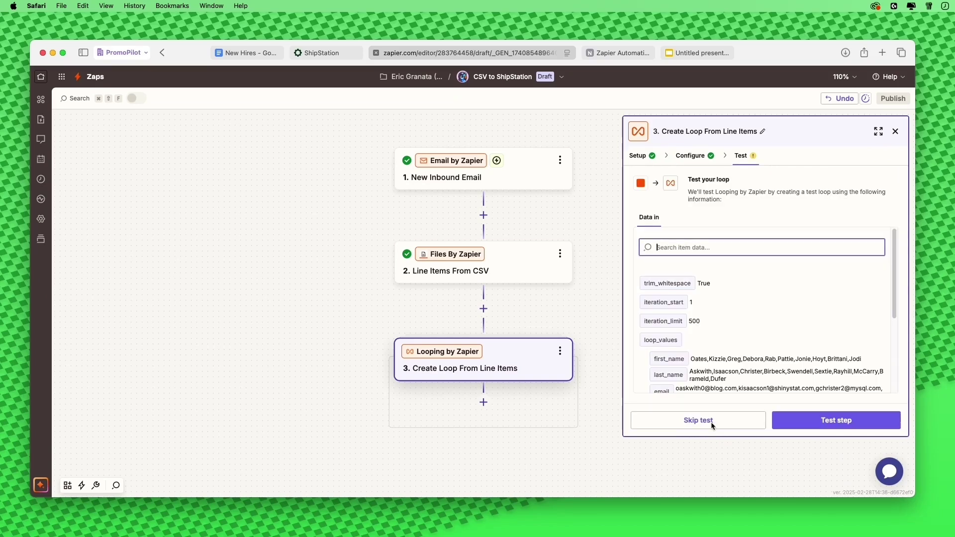
left_click(820, 426)
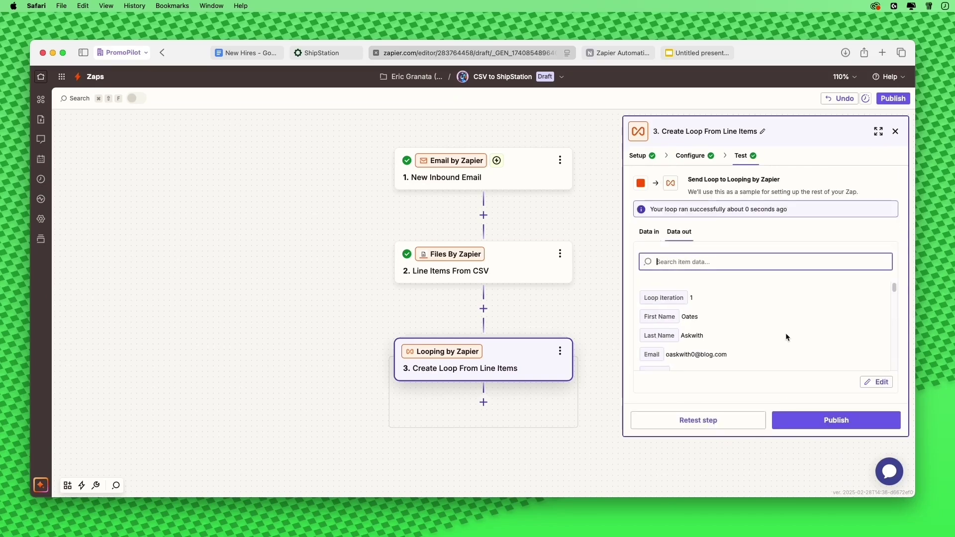
scroll(759, 327, "down", 1)
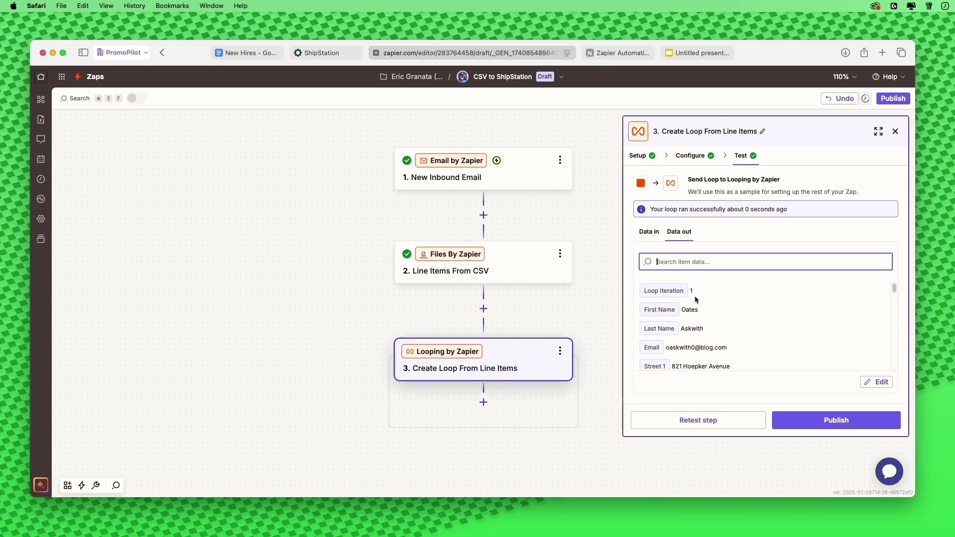
scroll(707, 323, "down", 1)
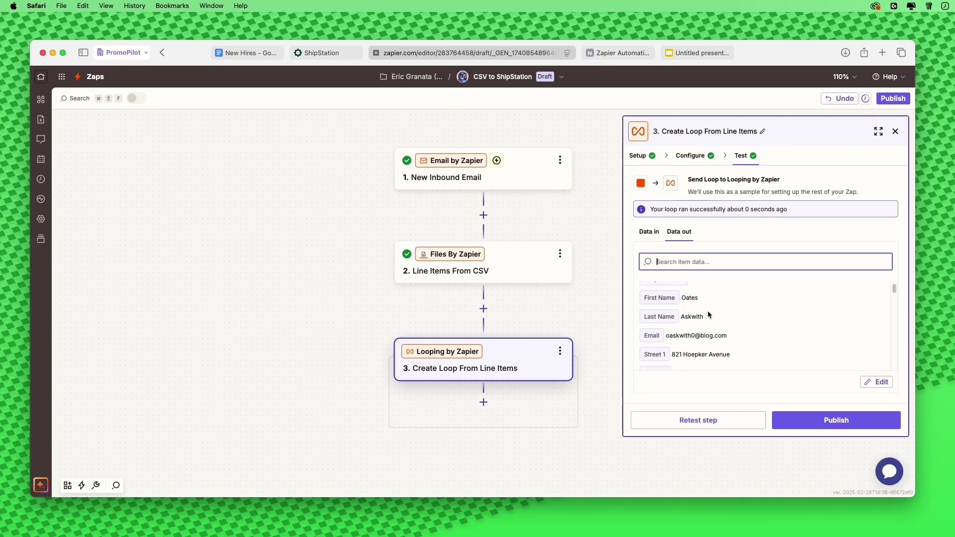
scroll(702, 347, "down", 2)
scroll(701, 347, "down", 3)
scroll(686, 341, "down", 3)
scroll(318, 309, "down", 2)
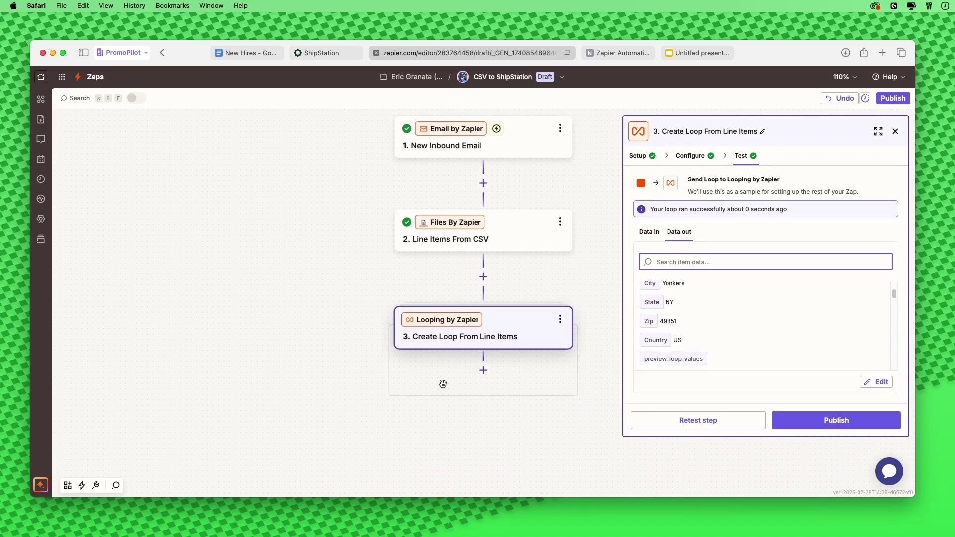
Add a ShipStation action inside the loop with Create Order as its action event.
left_click(483, 371)
type("ships")
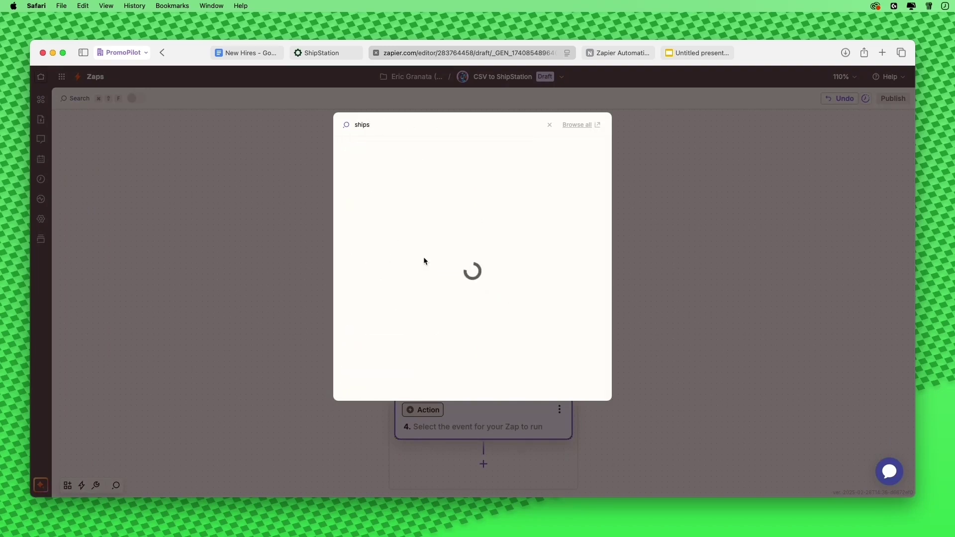
left_click(393, 170)
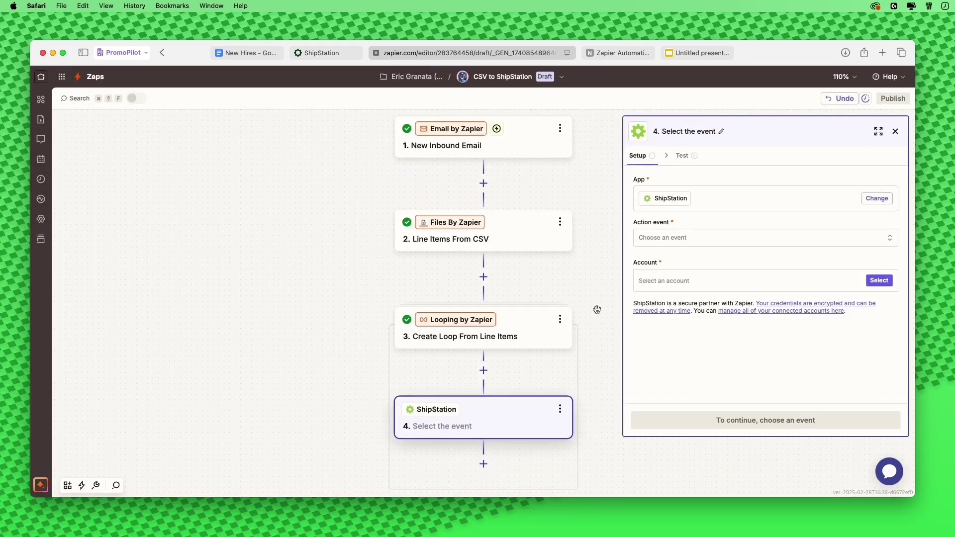
left_click(679, 239)
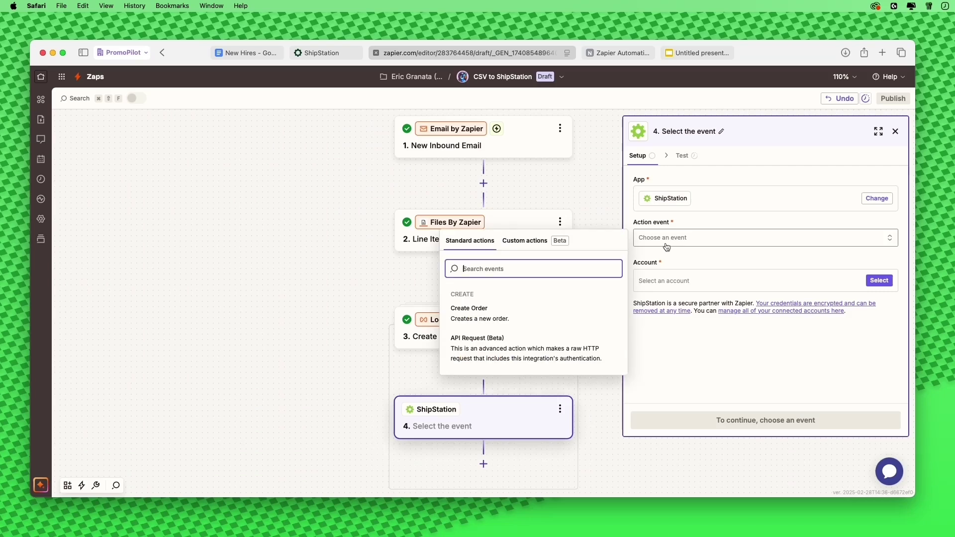
left_click(480, 318)
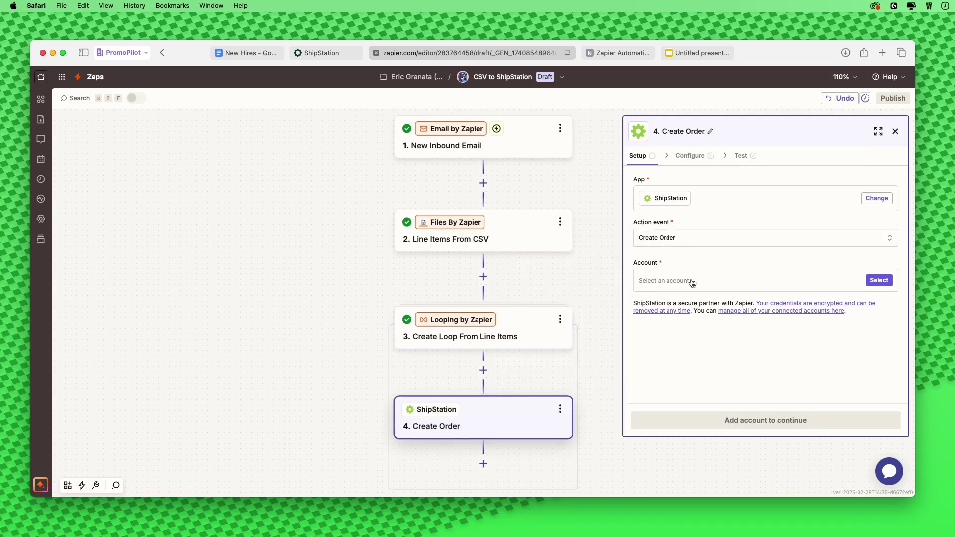
Start connecting a different ShipStation account to the Create Order step and generate V1 API keys in ShipStation's API Settings.
left_click(882, 282)
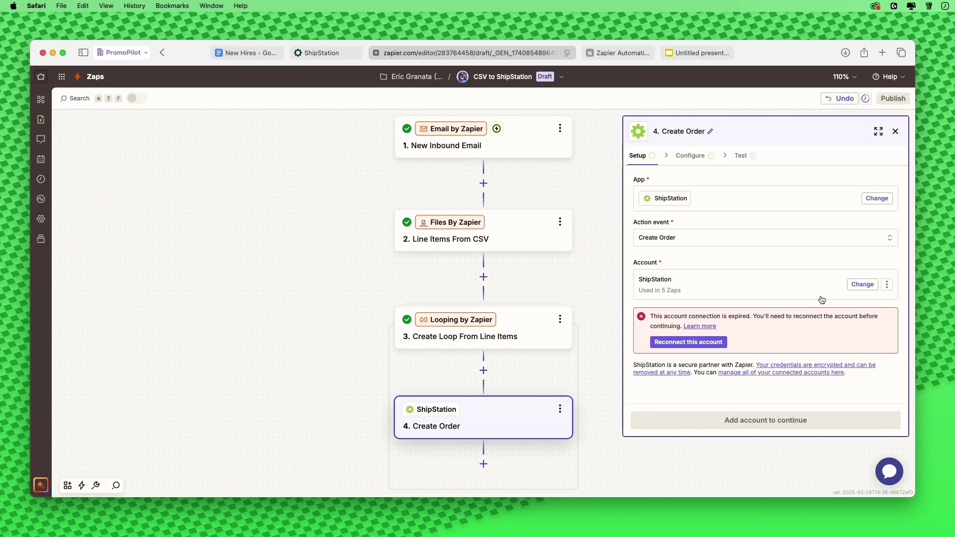
left_click(862, 284)
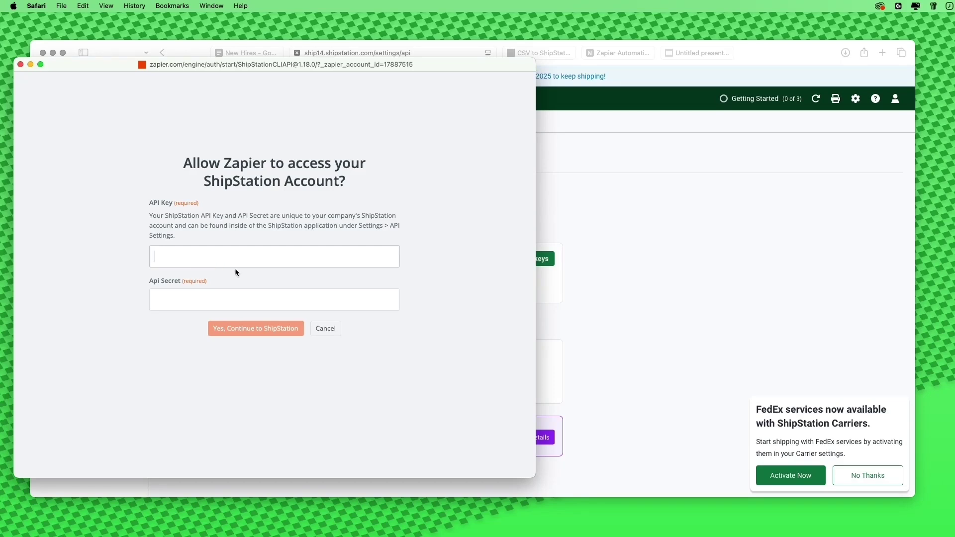
left_click(640, 238)
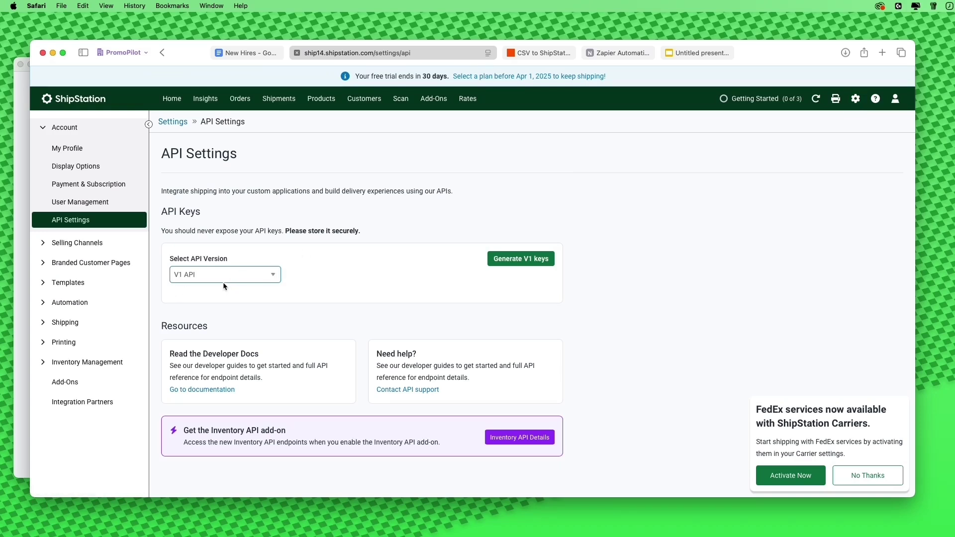
left_click(520, 259)
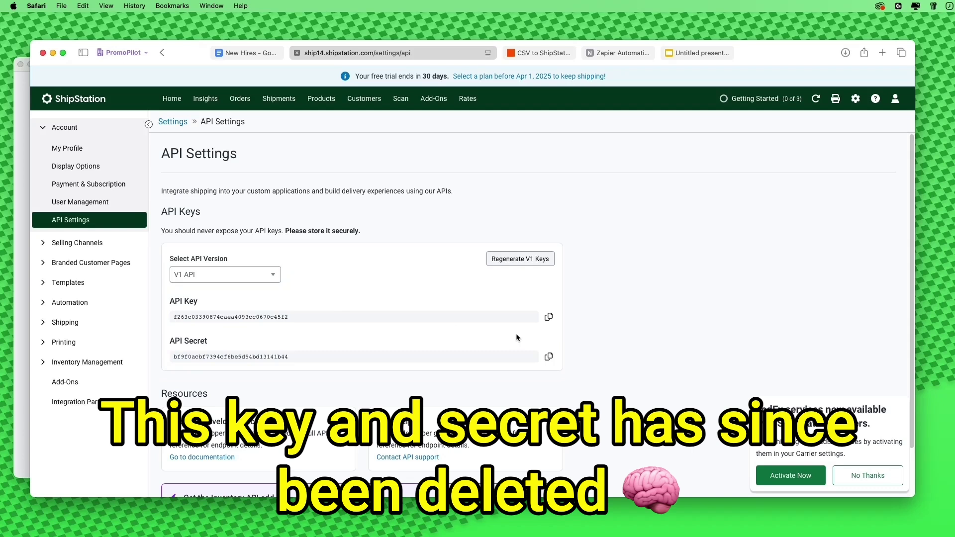
Copy the API key from ShipStation and paste it into the API Key field of Zapier's connection window.
left_click(548, 317)
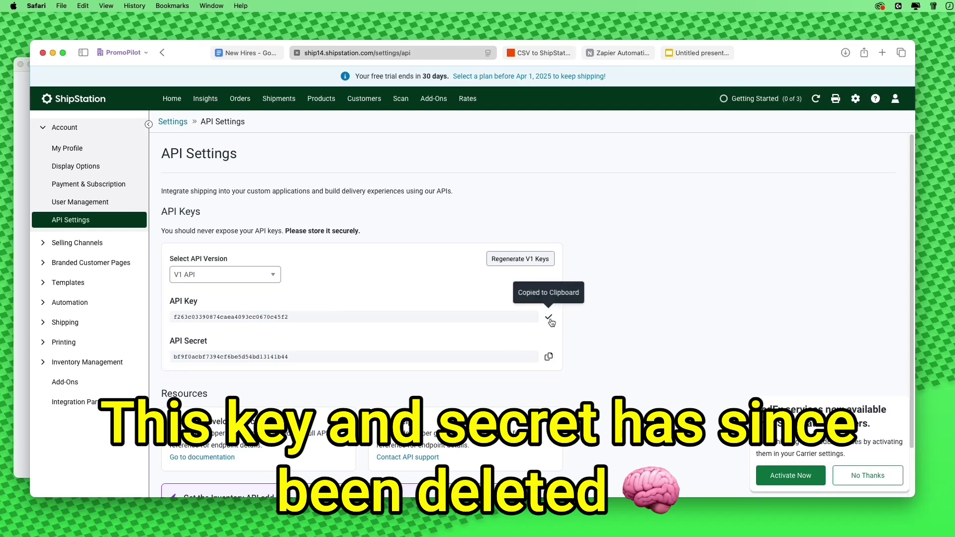
left_click(15, 266)
left_click(258, 264)
key("super+v")
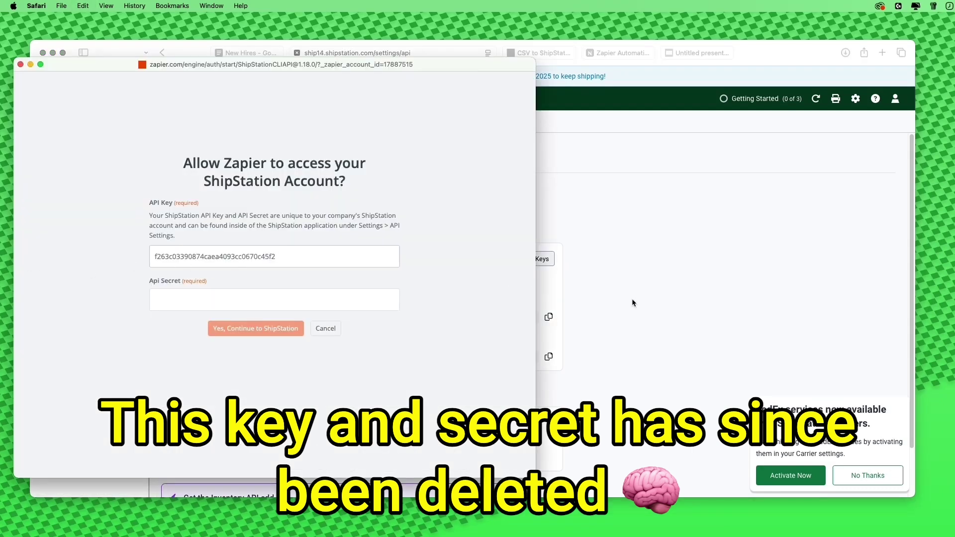
Copy the API secret from ShipStation into the connection window's Api Secret field and authorize Zapier's access.
left_click(581, 316)
left_click(548, 361)
left_click(20, 324)
left_click(221, 300)
key("super+v")
left_click(265, 332)
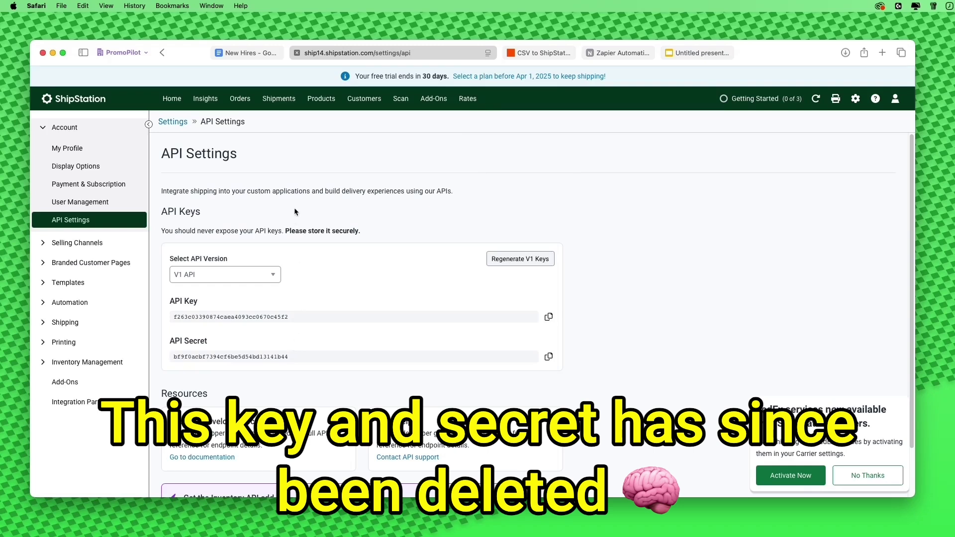
Return to the Zap, continue to the Create Order configuration and set the ShipStation Store to Manual Orders.
left_click(531, 54)
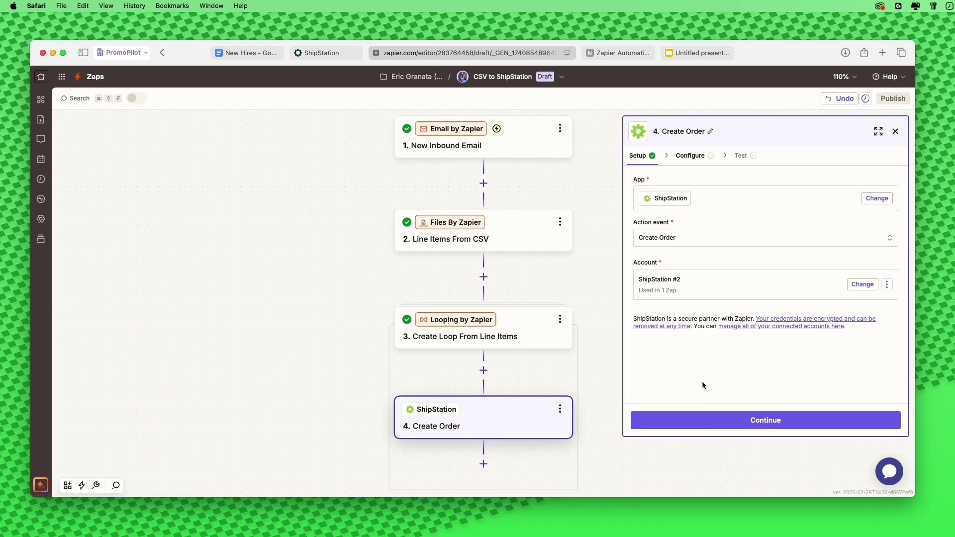
left_click(705, 420)
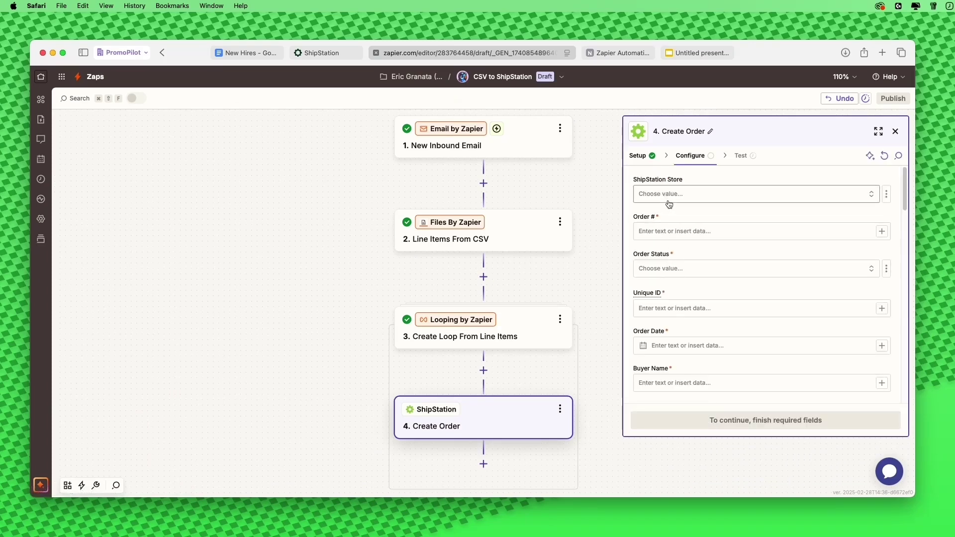
left_click(696, 194)
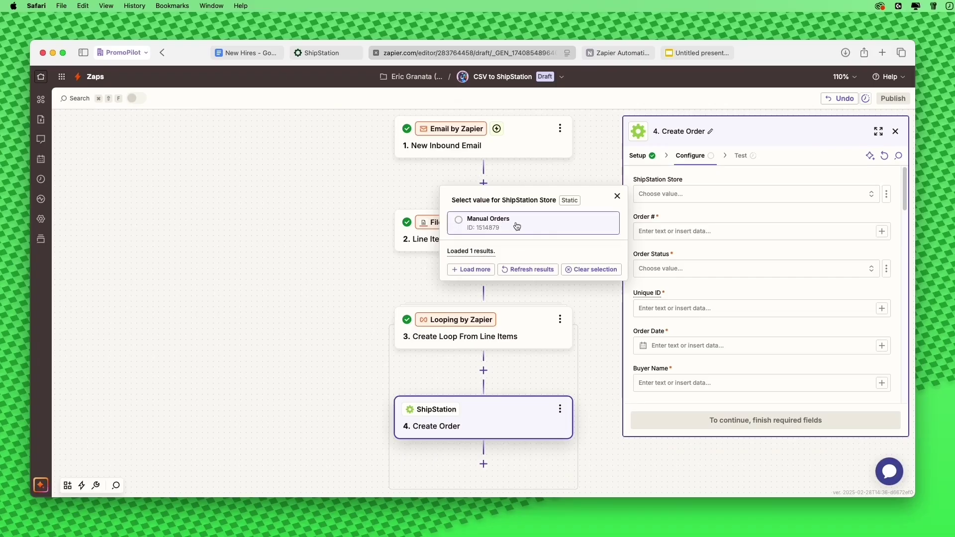
left_click(504, 225)
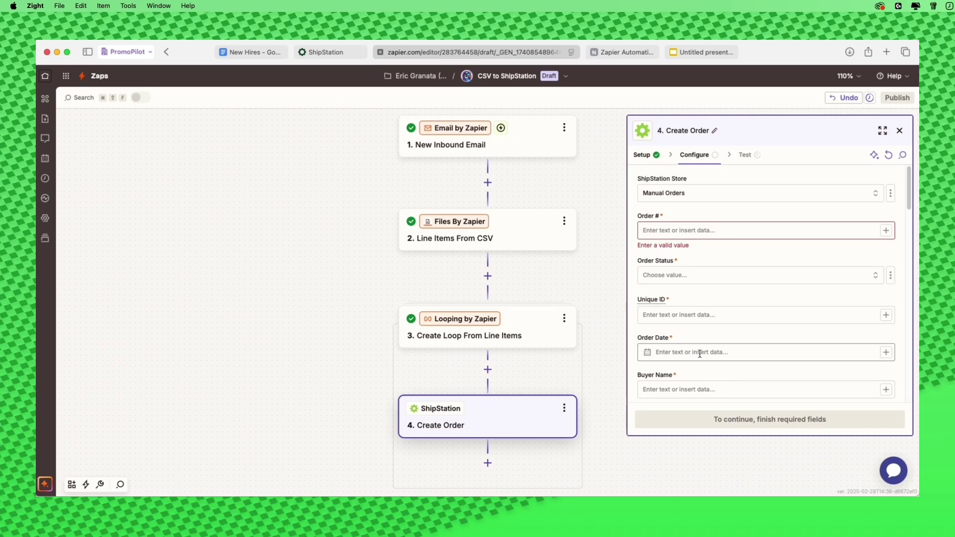
Copy the {{zap_meta_timestamp}} command from the Zapier help article and insert it into the Order # and Unique ID fields.
left_click(691, 322)
left_click(709, 235)
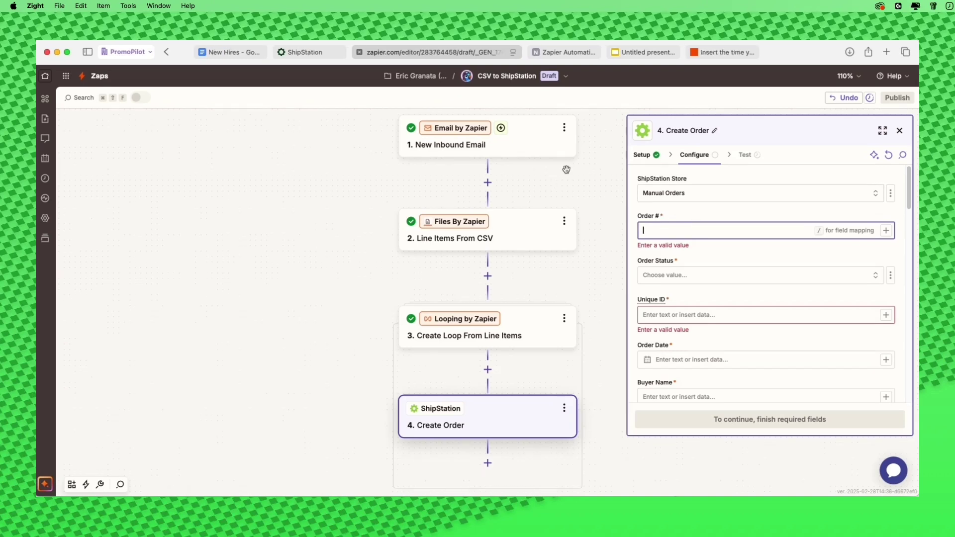
left_click(719, 55)
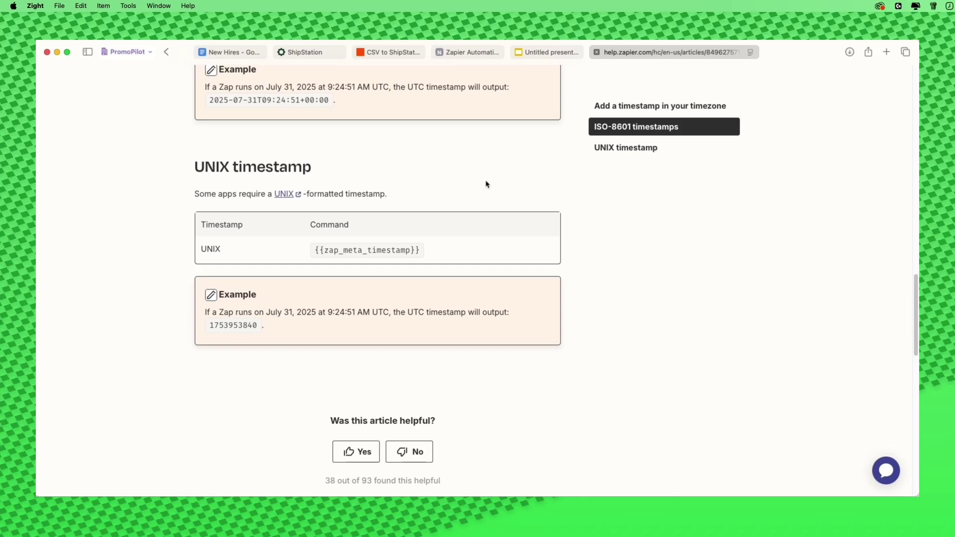
left_click_drag(420, 250, 315, 254)
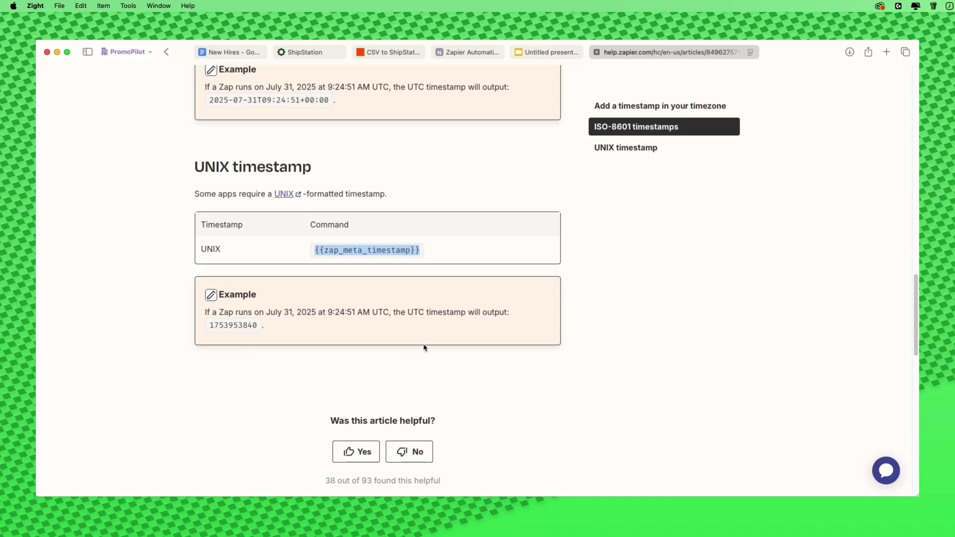
mouse_move(410, 55)
left_click(410, 55)
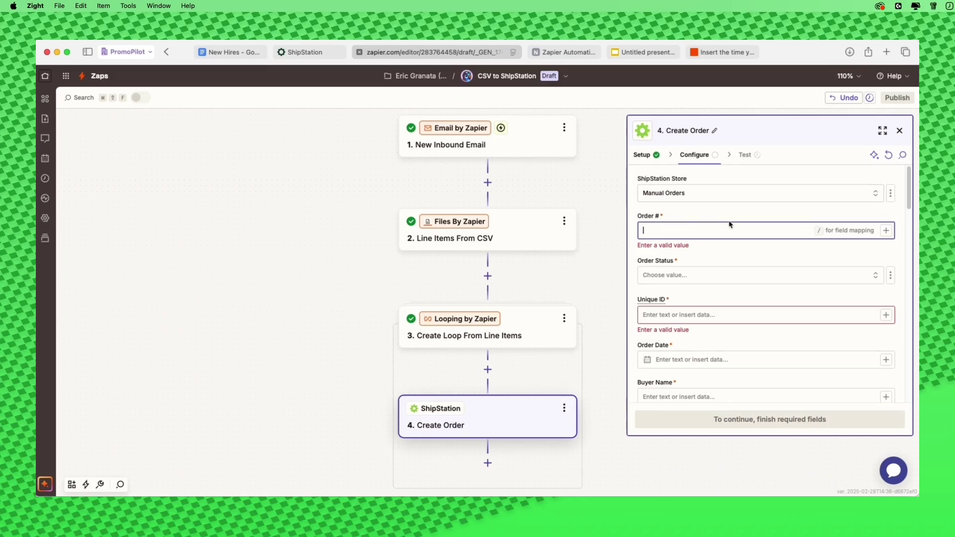
key("super+v")
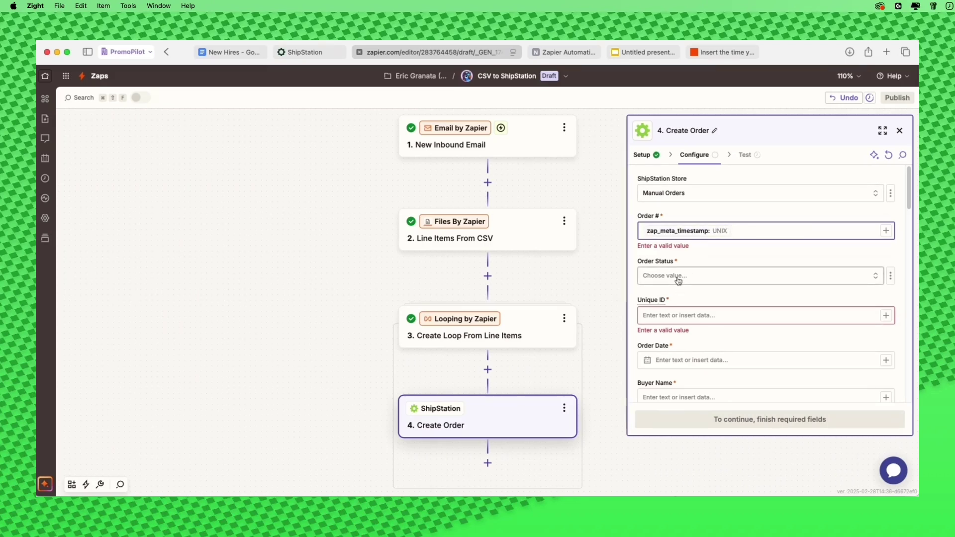
left_click(664, 315)
key("super+v")
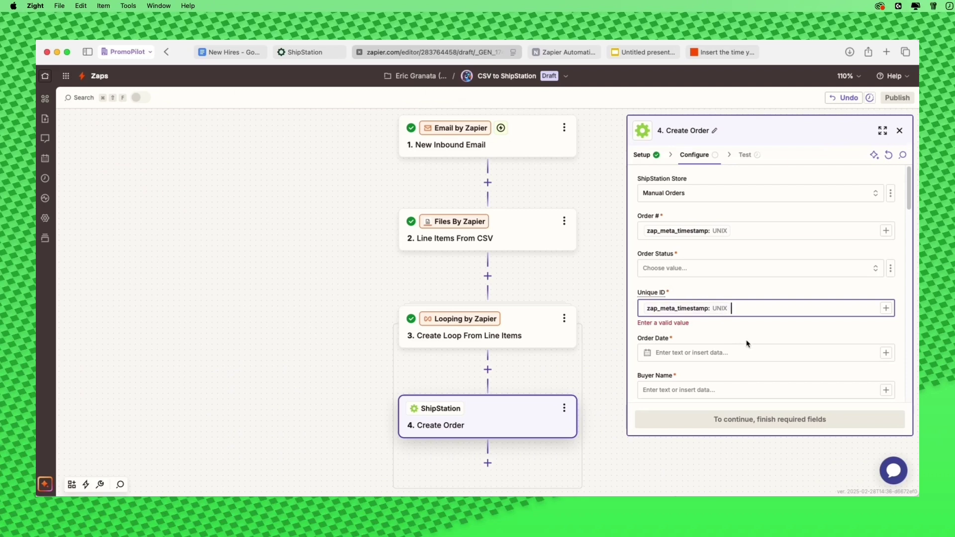
Copy the {{zap_meta_human_now}} command from the Zapier help article and insert it into the Order Date field.
scroll(747, 344, "down", 3)
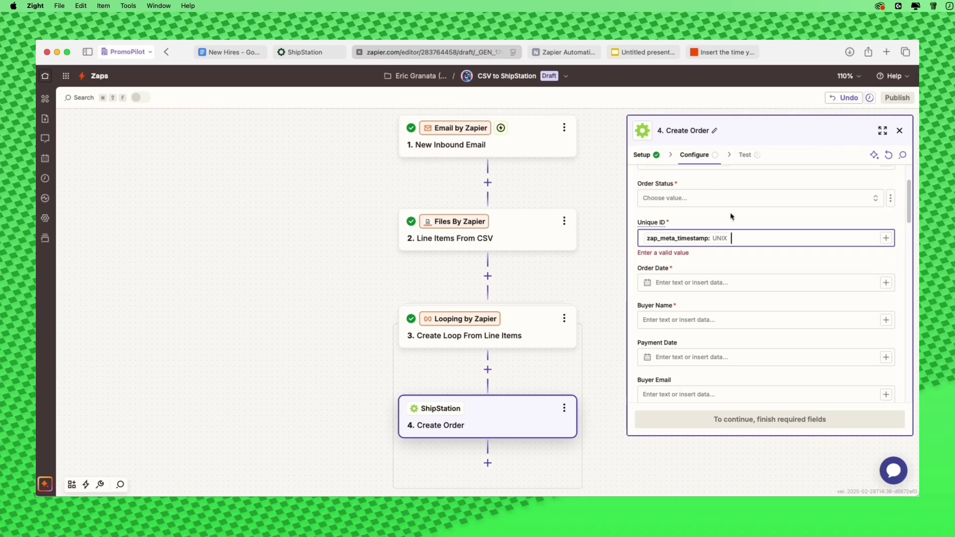
left_click(723, 58)
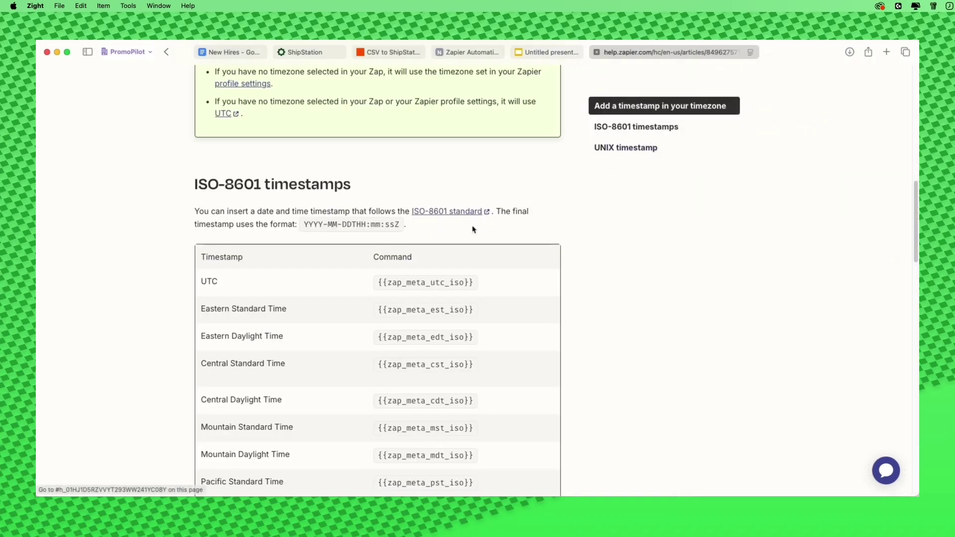
scroll(448, 252, "up", 5)
scroll(448, 253, "up", 3)
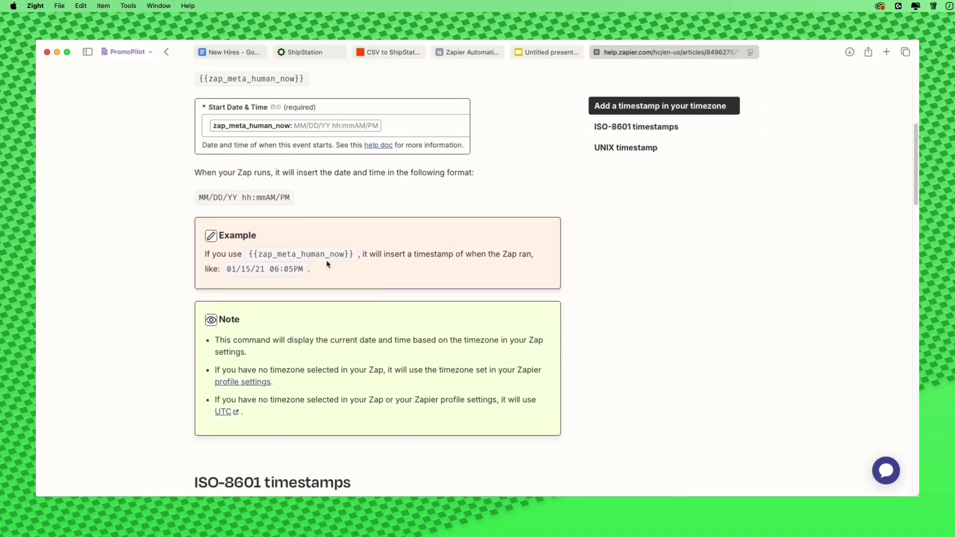
left_click_drag(248, 257, 354, 255)
key("super+c")
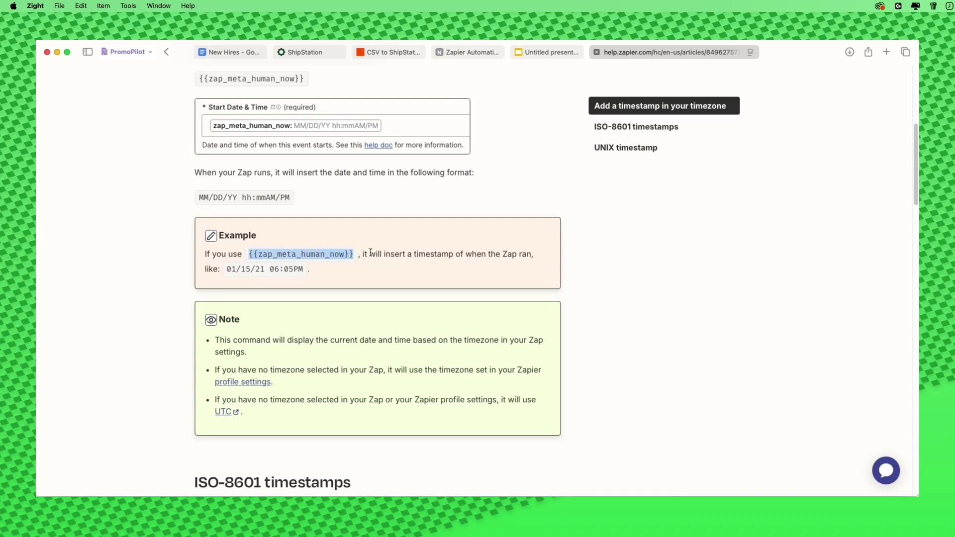
left_click(405, 52)
left_click(690, 283)
key("super+v")
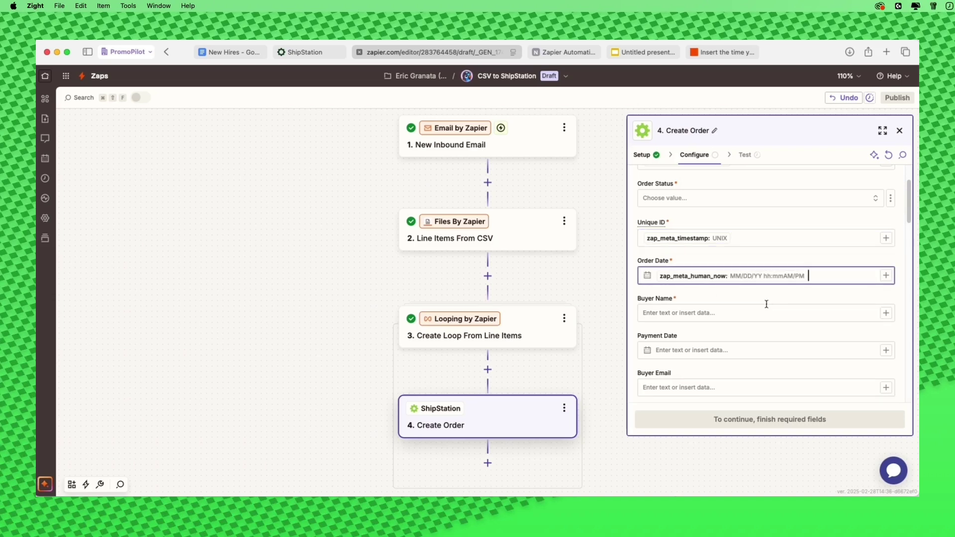
Map Buyer Name to the First Name and Last Name values from the Create Loop From Line Items step.
left_click(706, 313)
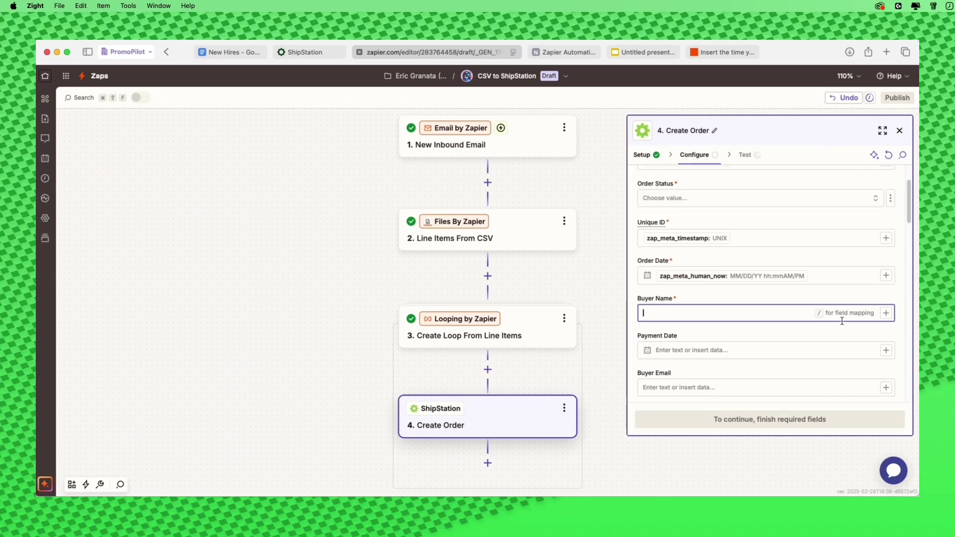
left_click(887, 314)
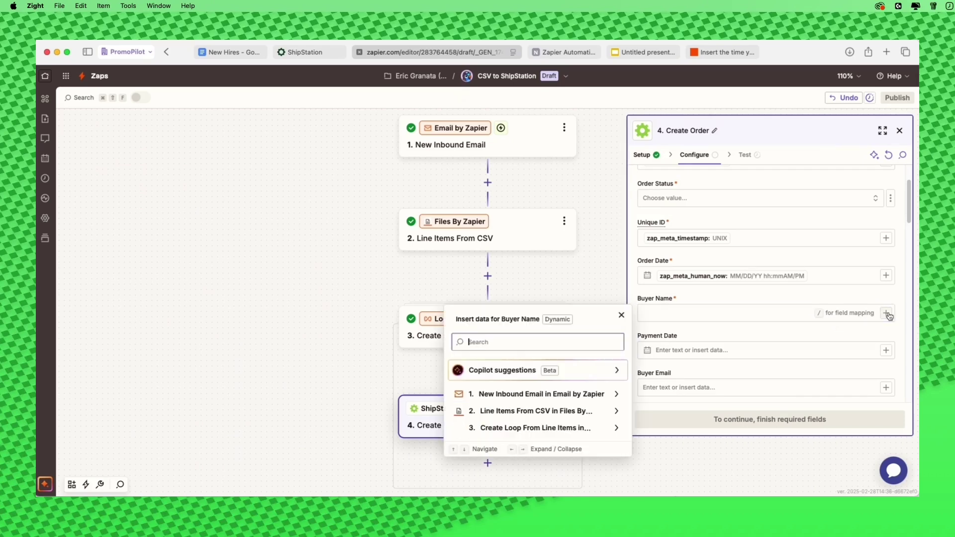
left_click(545, 429)
scroll(528, 371, "down", 1)
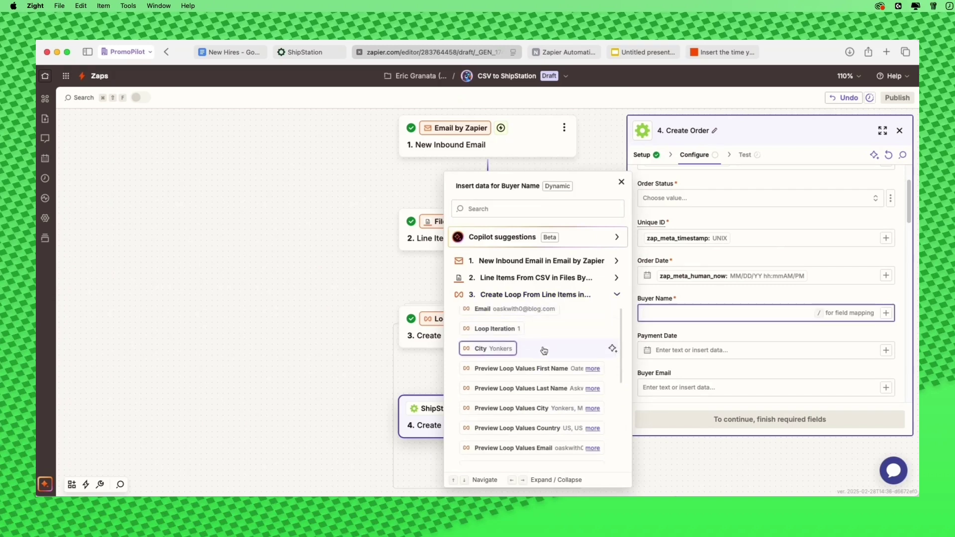
scroll(544, 351, "down", 1)
scroll(544, 350, "down", 2)
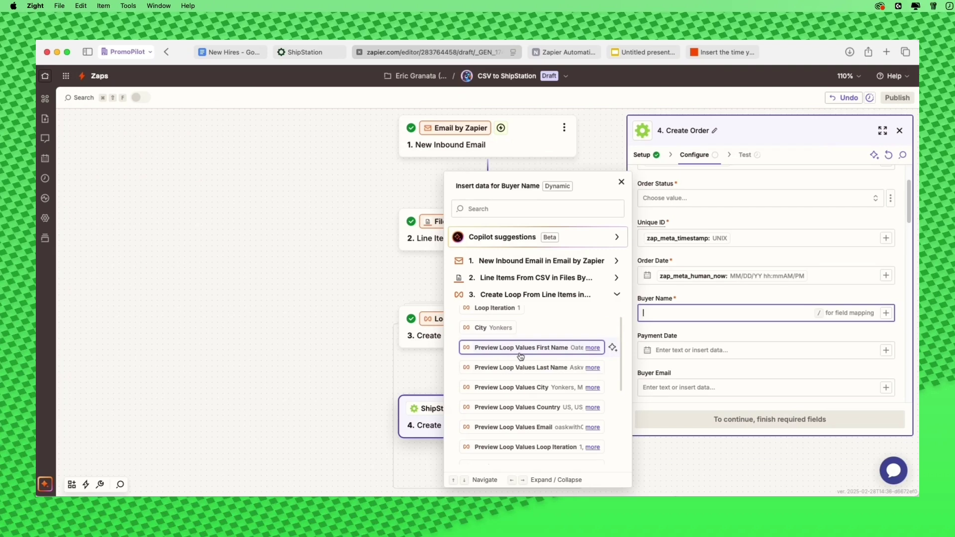
scroll(521, 357, "down", 10)
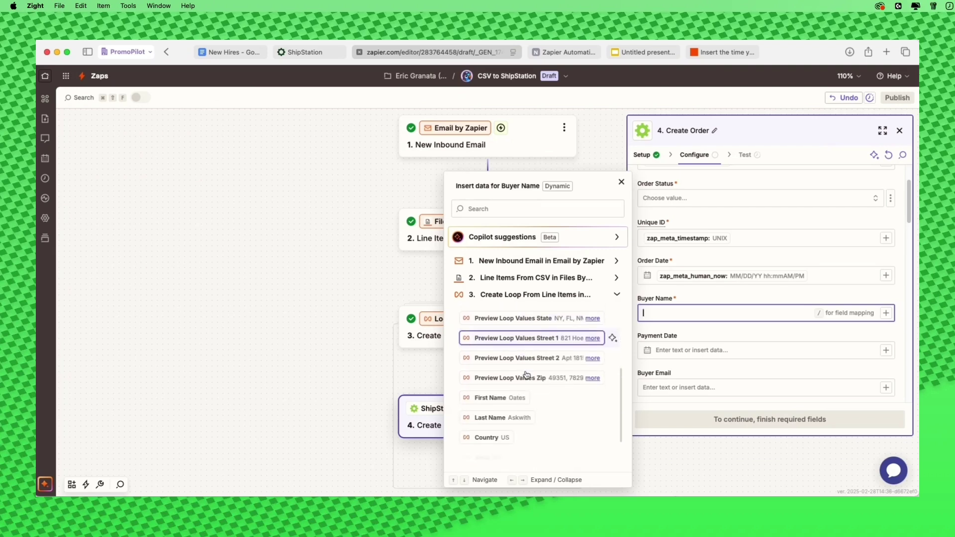
left_click(519, 383)
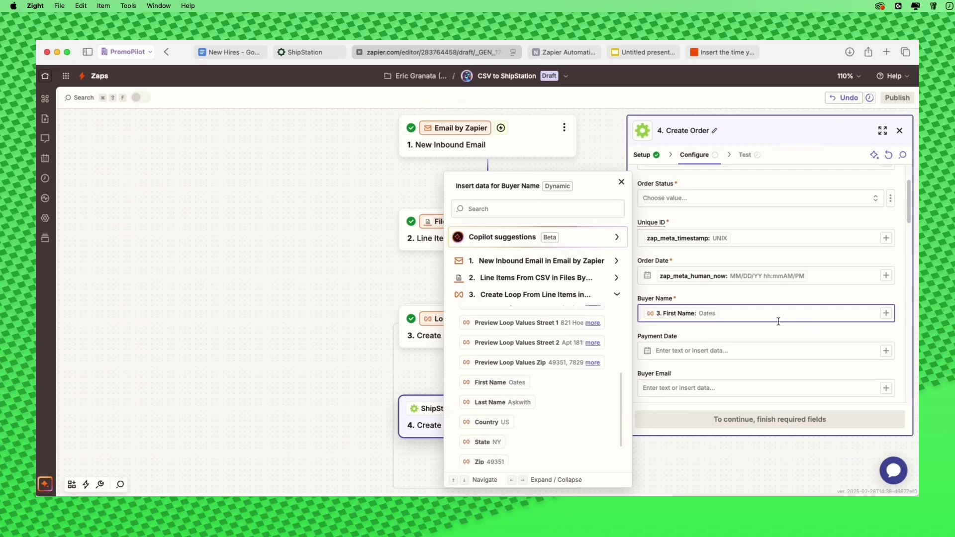
left_click(508, 407)
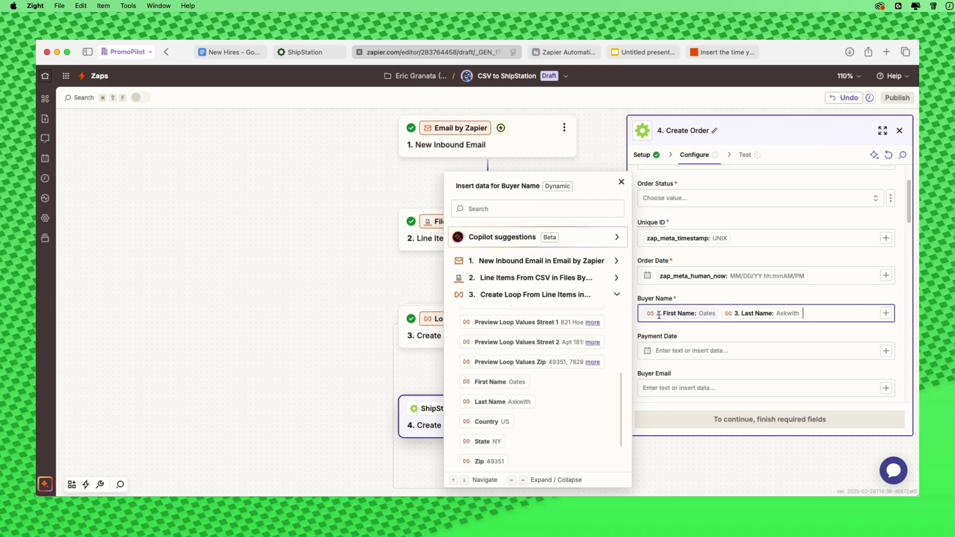
Map Buyer Email to the Email value from the Create Loop From Line Items step.
scroll(799, 351, "down", 1)
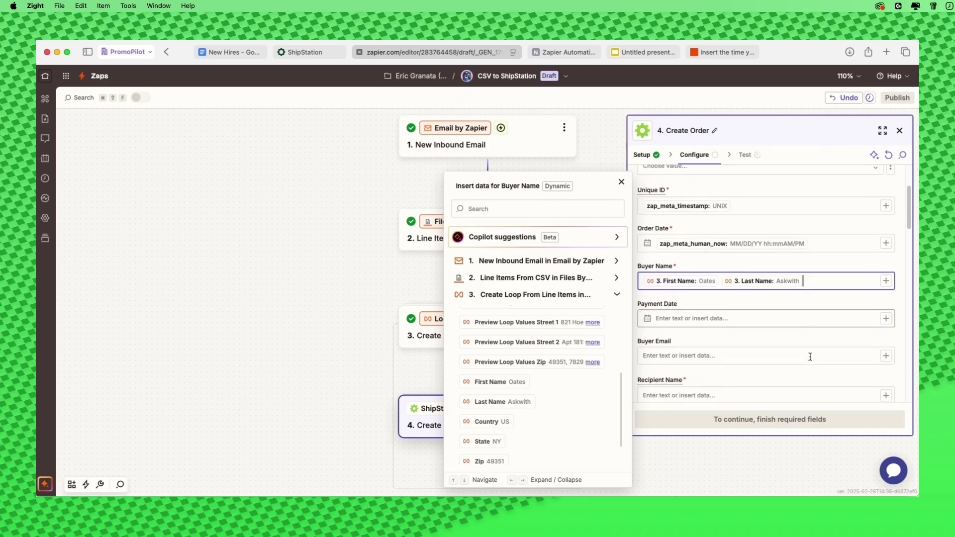
left_click(885, 360)
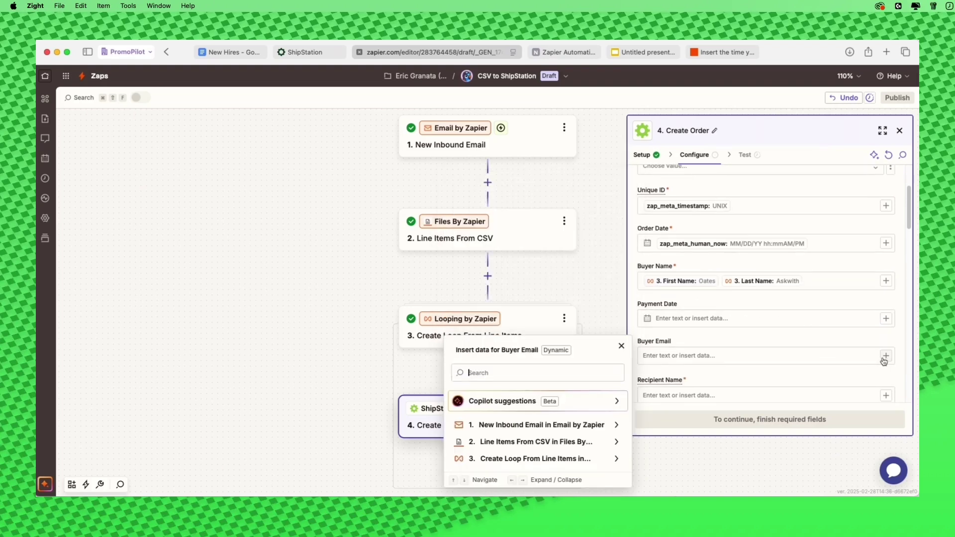
left_click(495, 455)
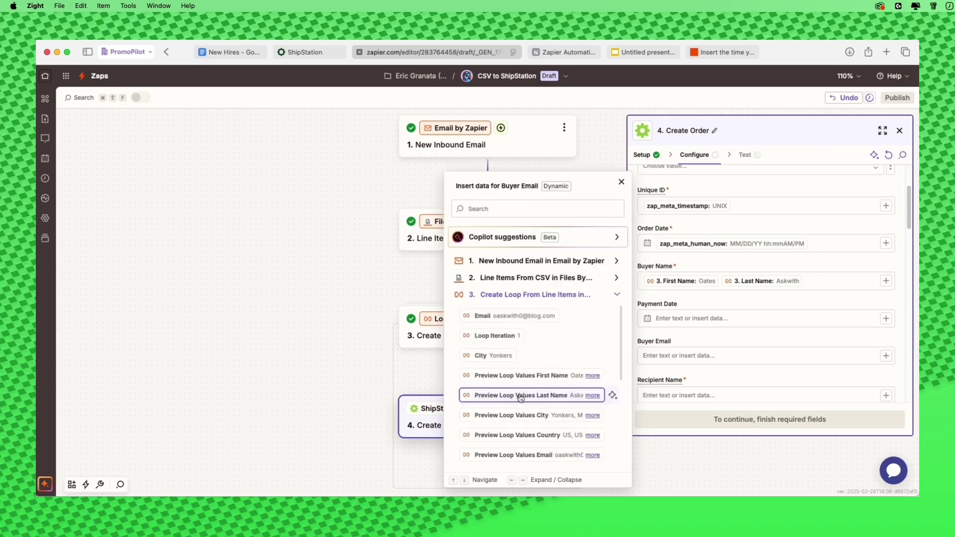
left_click(528, 315)
Map Recipient Name to the First Name and Last Name values from the Create Loop From Line Items step.
scroll(675, 334, "down", 3)
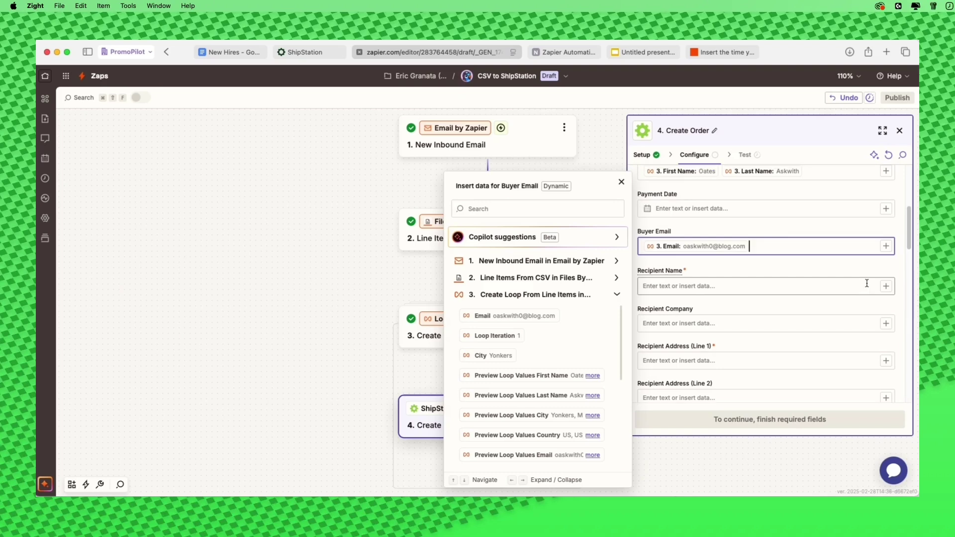
left_click(885, 288)
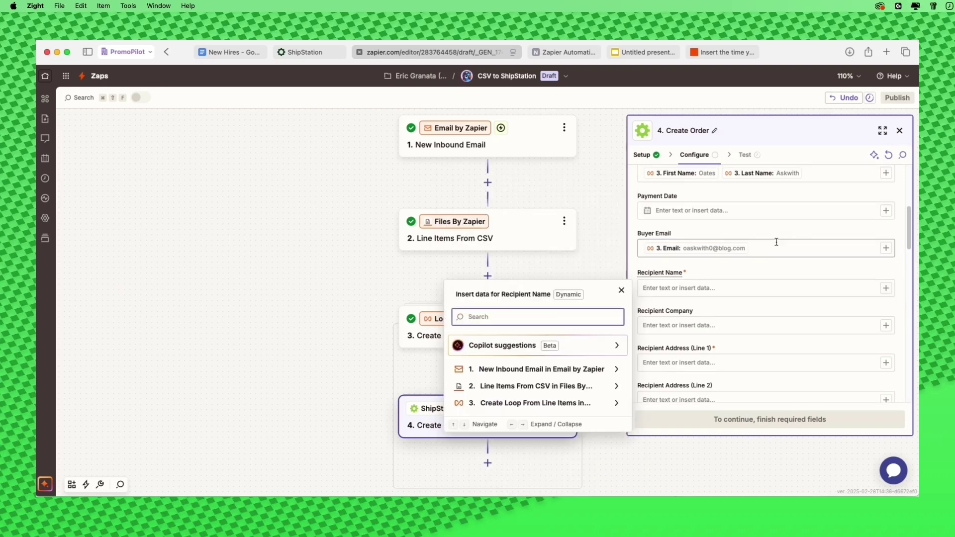
left_click(543, 404)
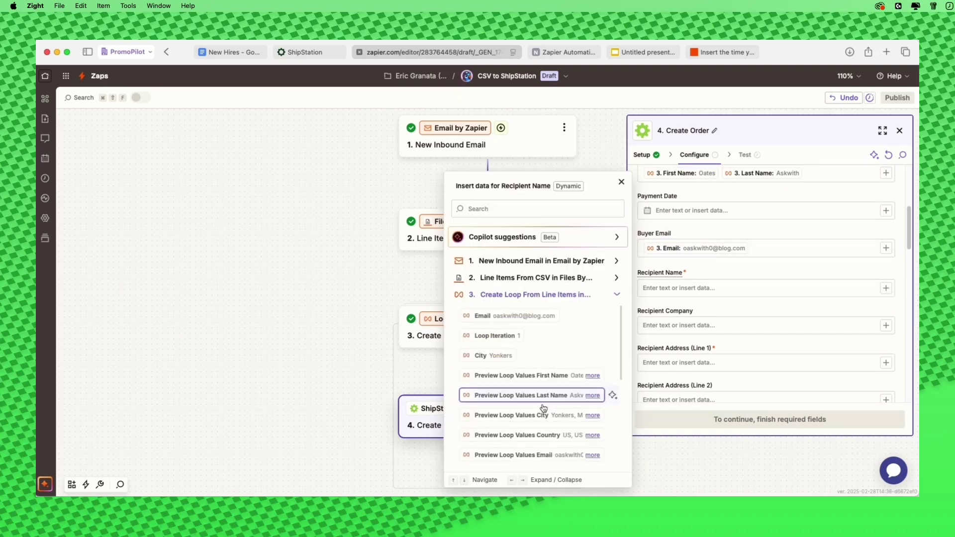
scroll(575, 373, "down", 5)
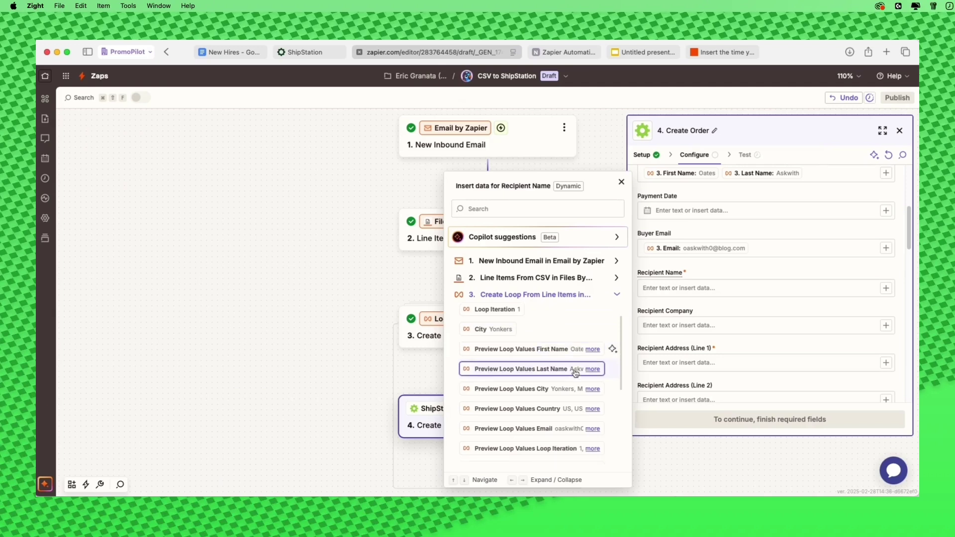
left_click(516, 359)
left_click(498, 384)
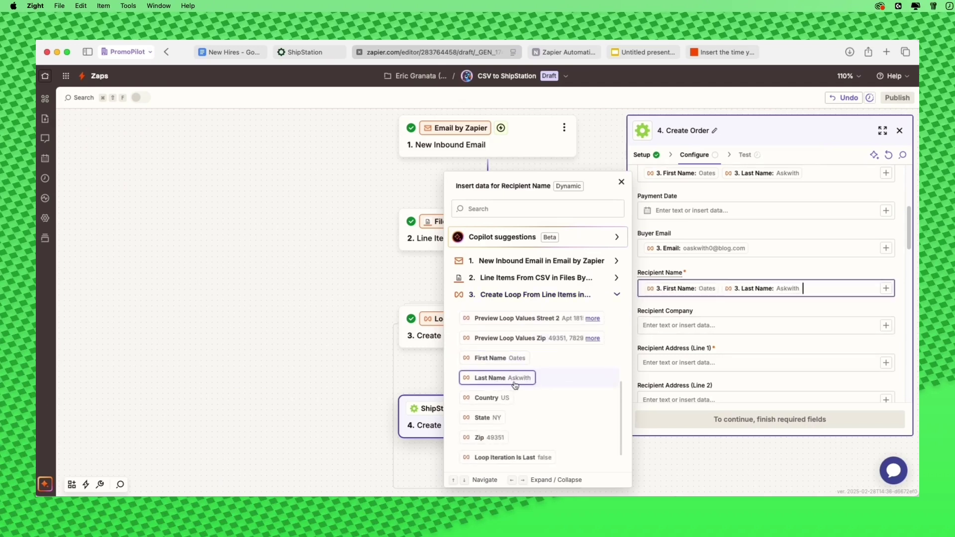
left_click(731, 314)
Map Recipient Address (Line 1) to the Street 1 value from the Create Loop From Line Items step.
scroll(747, 343, "down", 2)
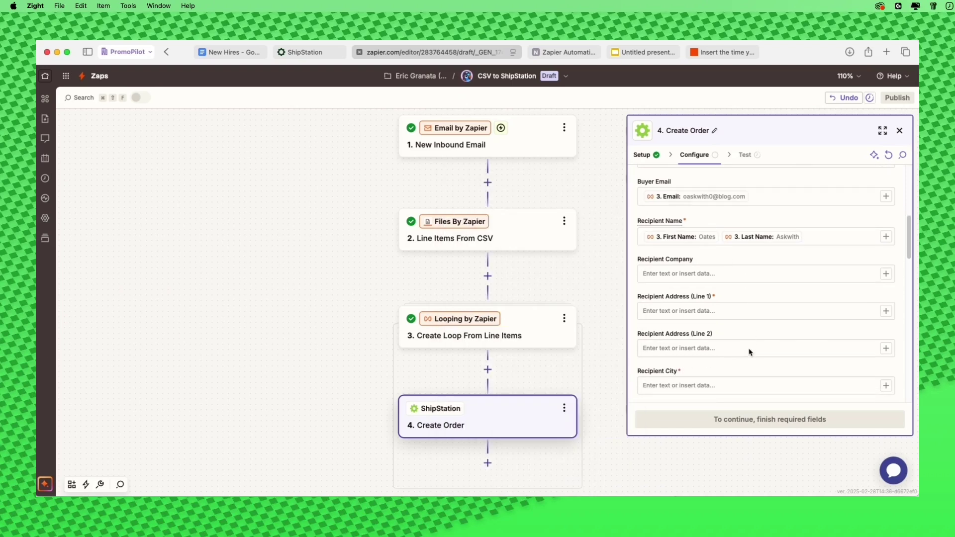
left_click(886, 306)
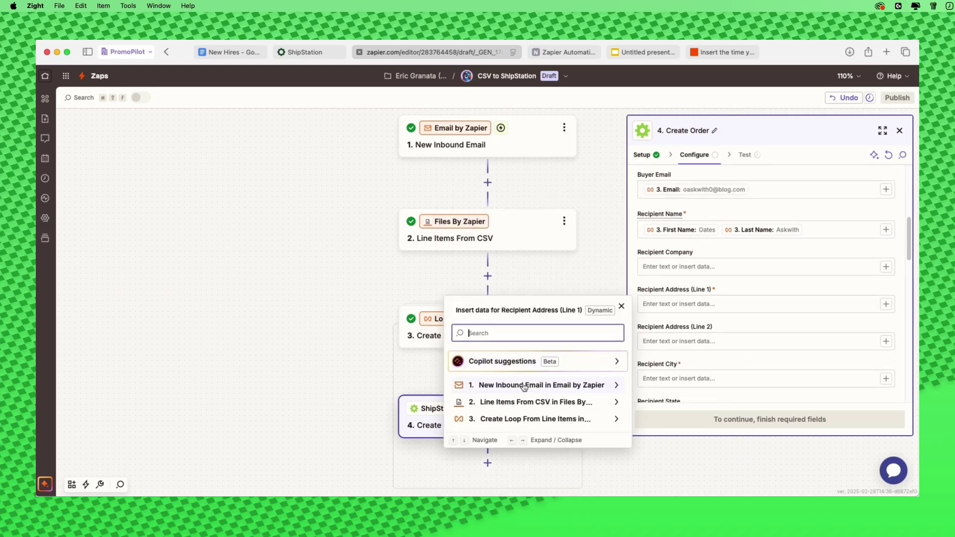
left_click(522, 419)
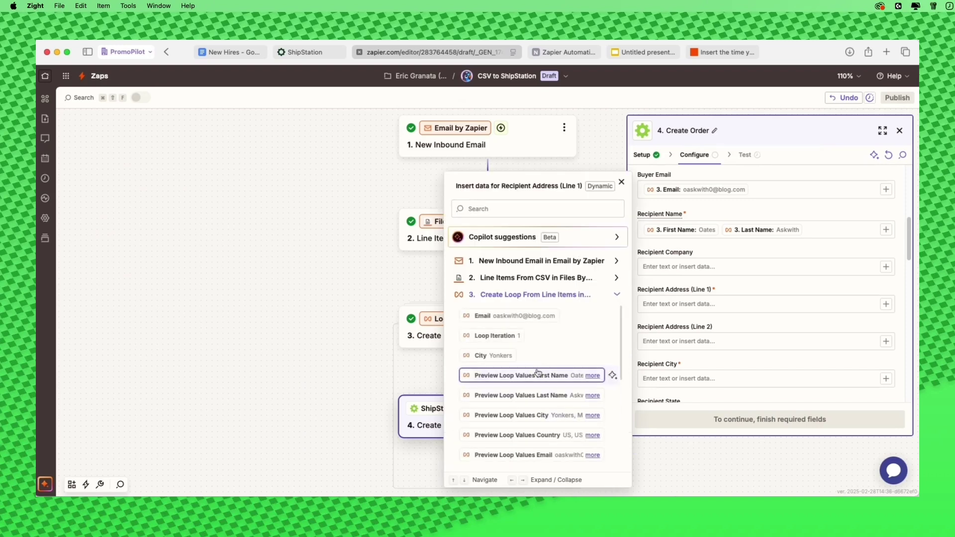
scroll(540, 370, "down", 5)
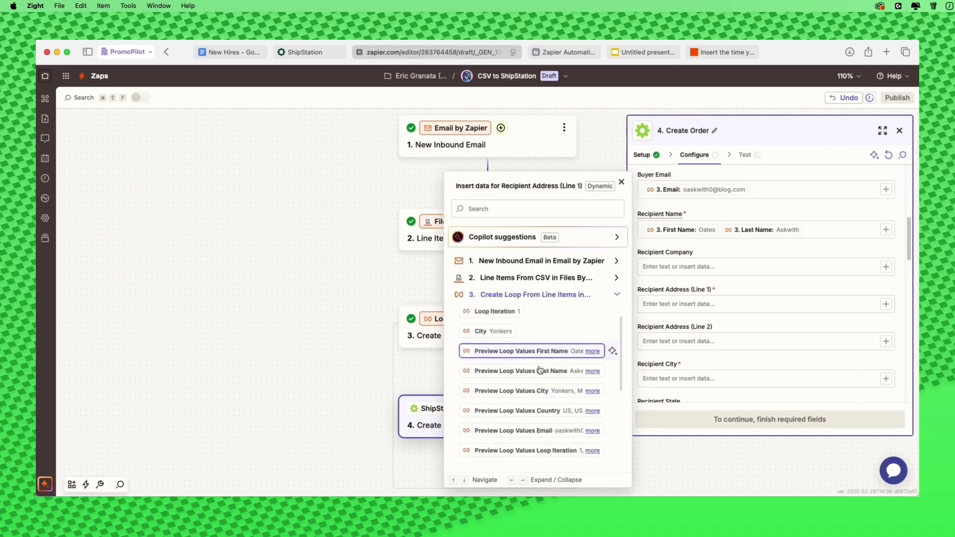
scroll(540, 370, "down", 2)
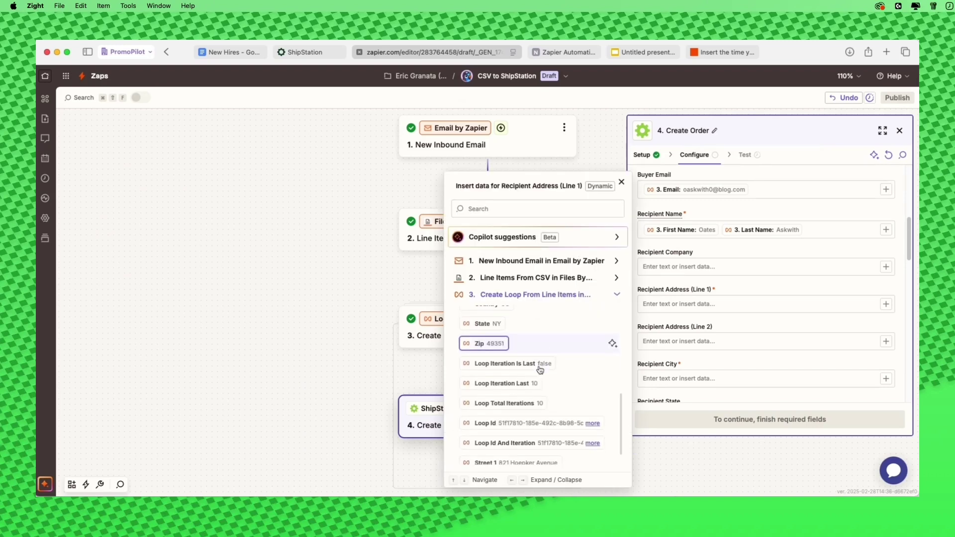
left_click(503, 435)
Map Recipient Address (Line 2) to the Street 2 value from the Create Loop From Line Items step.
left_click(887, 342)
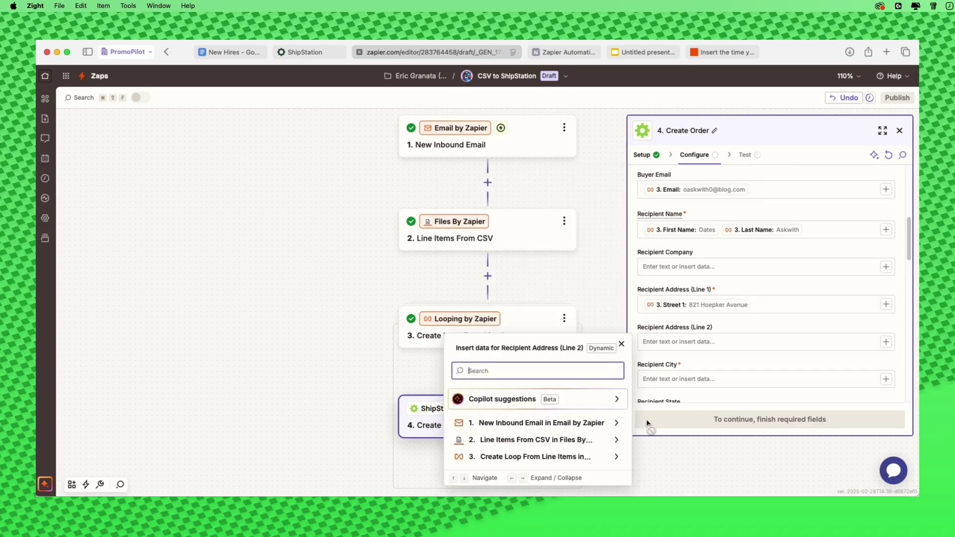
left_click(606, 455)
scroll(548, 416, "down", 6)
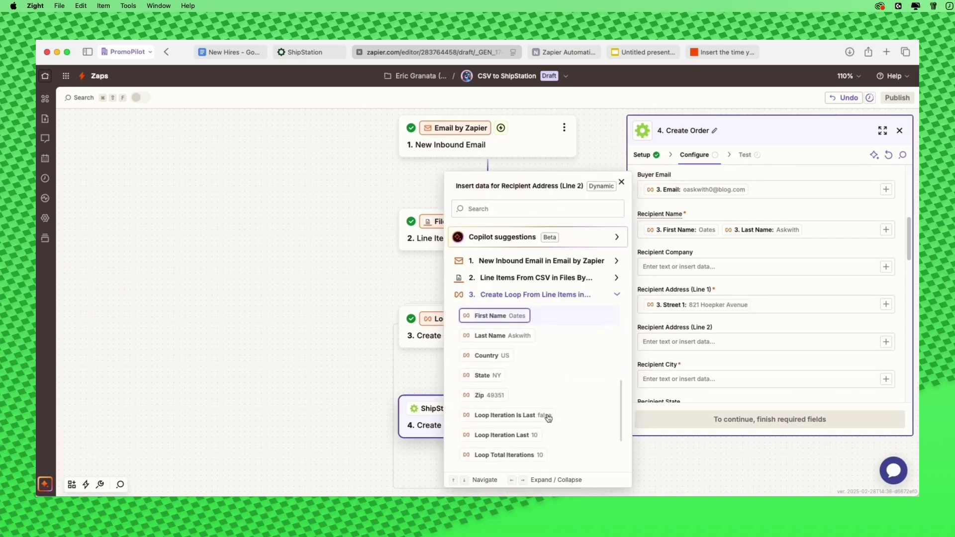
left_click(485, 455)
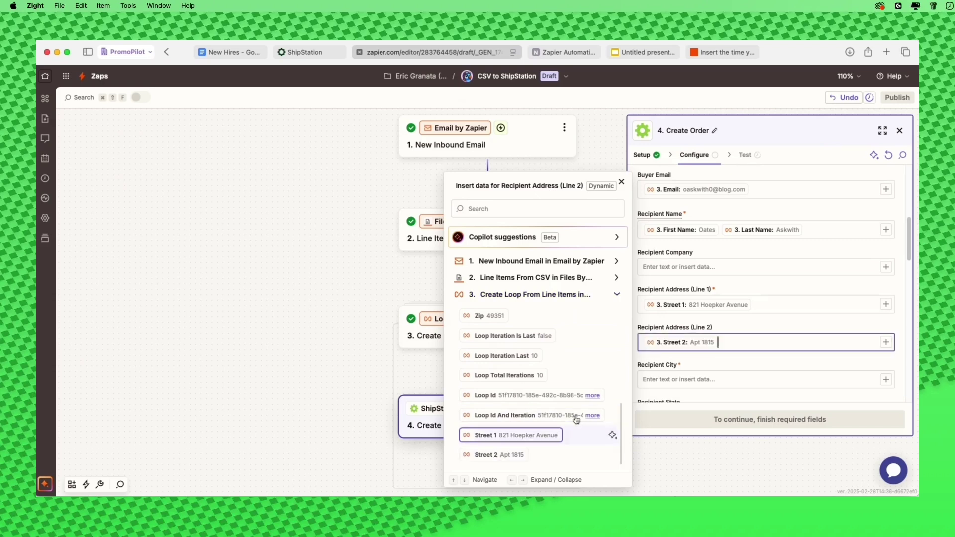
Map Recipient City to the City value from the Create Loop From Line Items step.
left_click(886, 380)
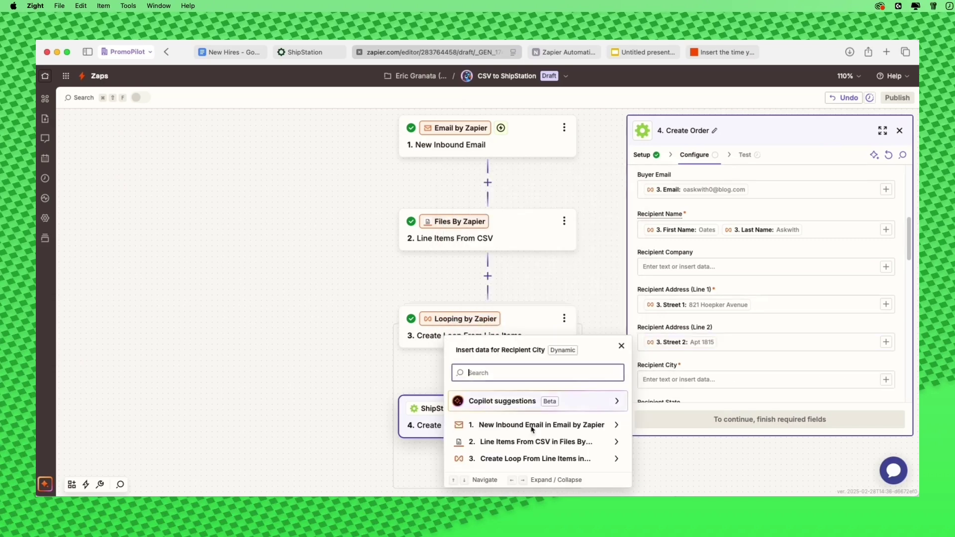
left_click(521, 458)
scroll(547, 393, "down", 1)
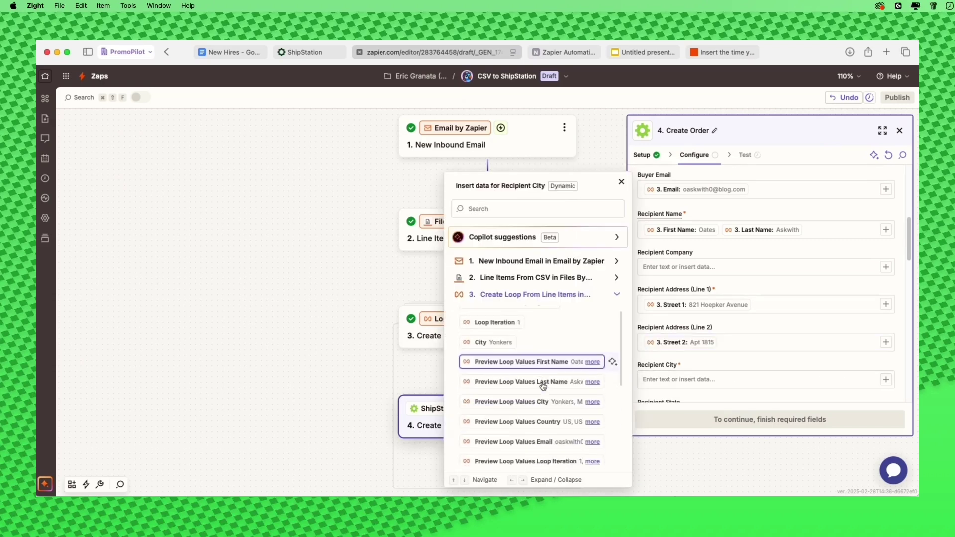
left_click(492, 342)
Map Recipient State to the State value from the Create Loop From Line Items step.
scroll(754, 361, "down", 4)
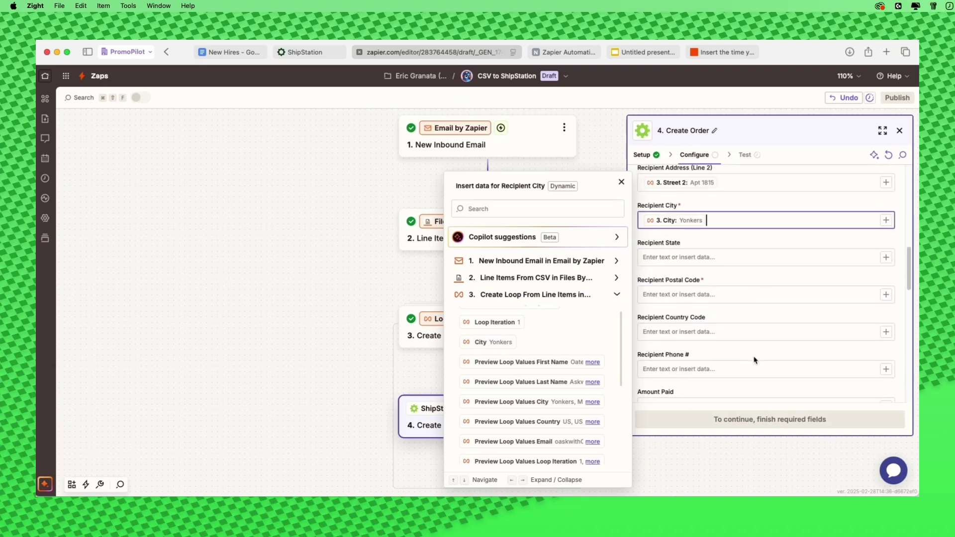
left_click(886, 257)
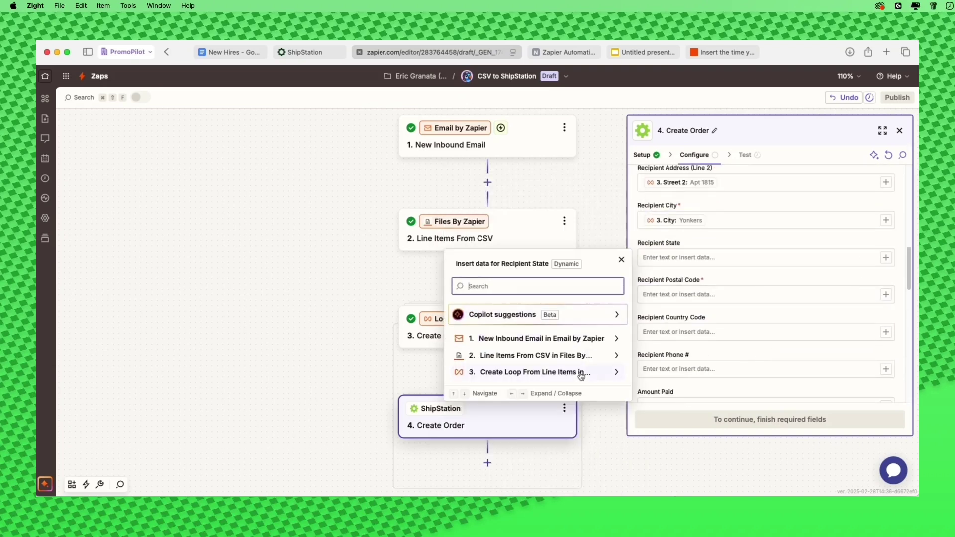
left_click(580, 373)
scroll(526, 362, "down", 5)
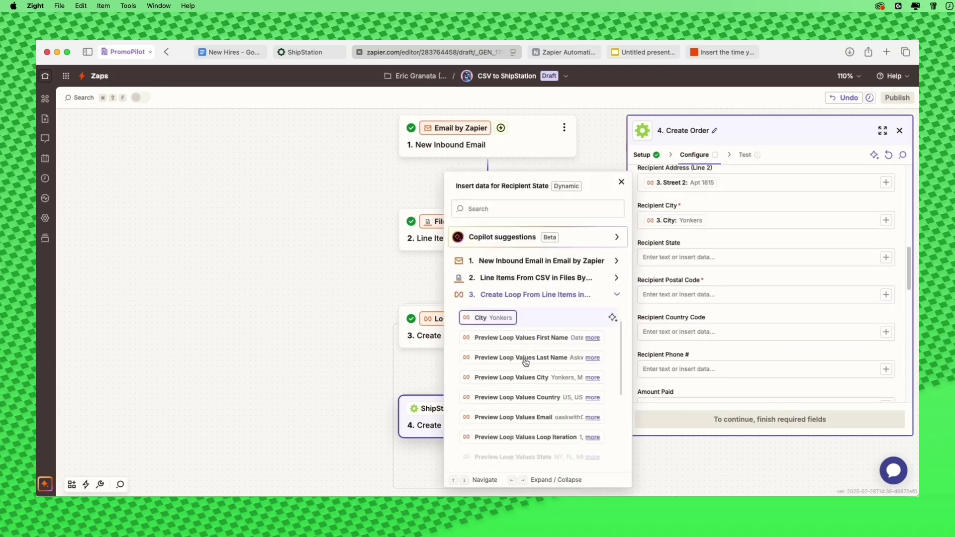
left_click(493, 407)
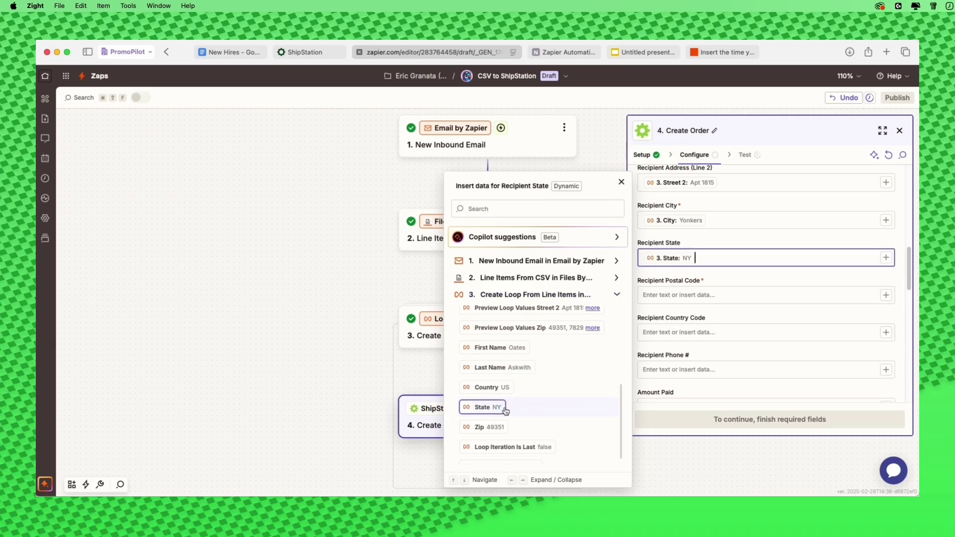
Map Recipient Postal Code to the Zip value from the Create Loop From Line Items step.
left_click(885, 295)
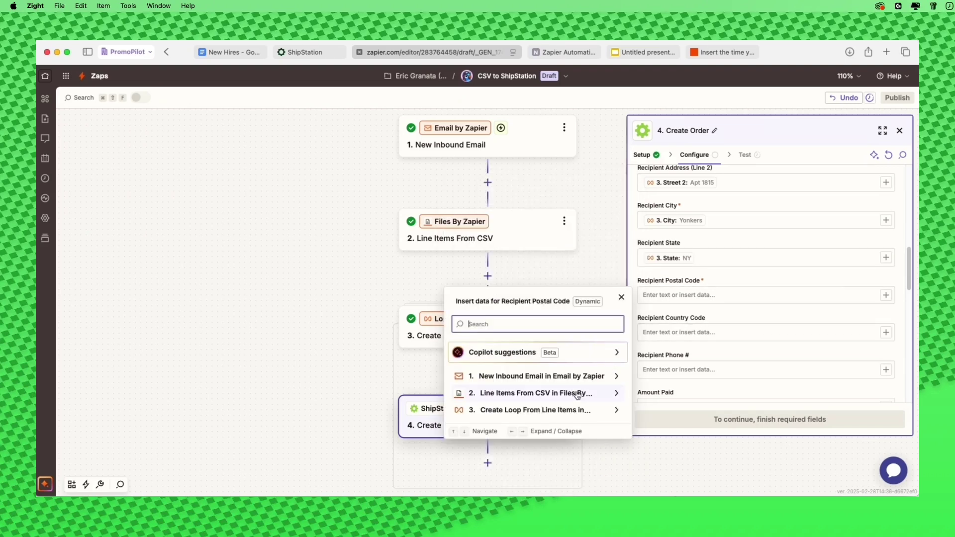
scroll(538, 398, "down", 5)
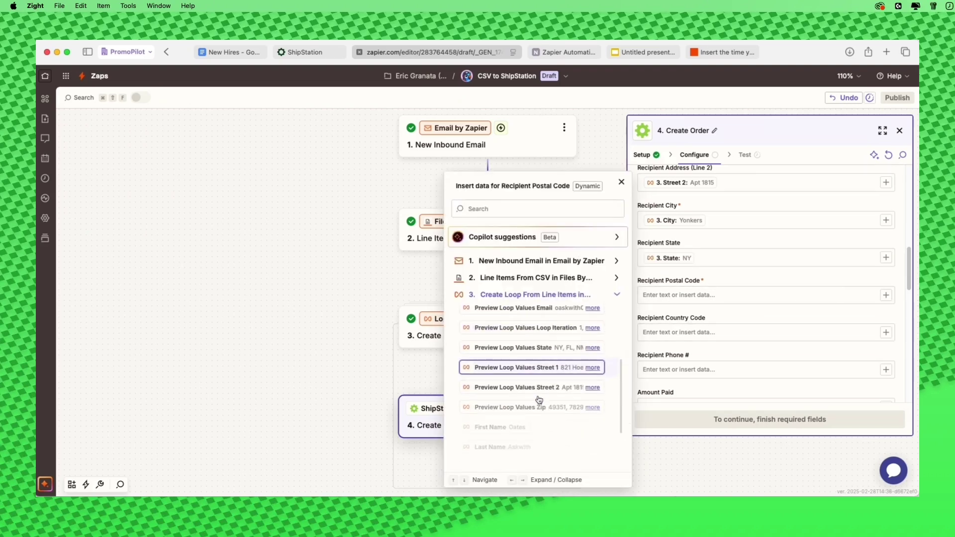
left_click(504, 397)
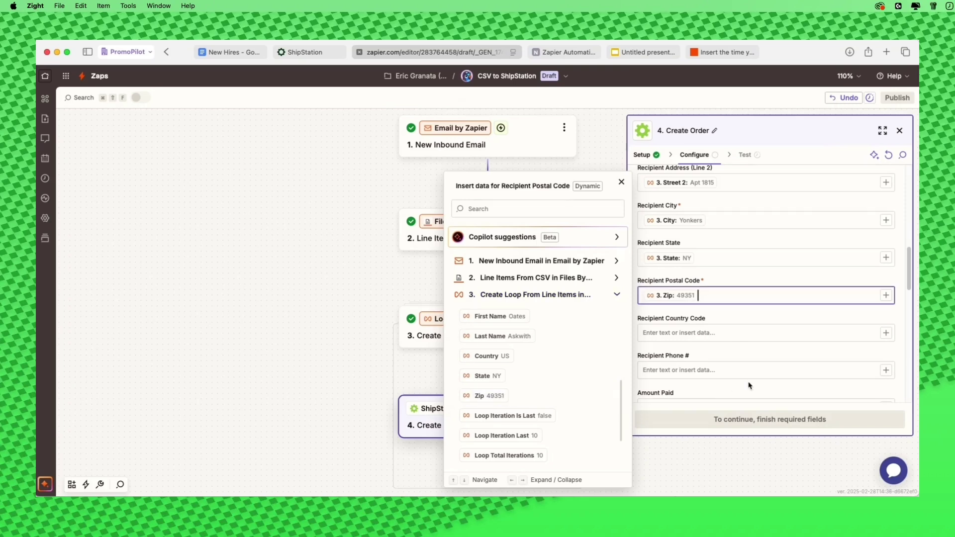
Map Recipient Country Code to the Country value from the Create Loop From Line Items step.
left_click(886, 333)
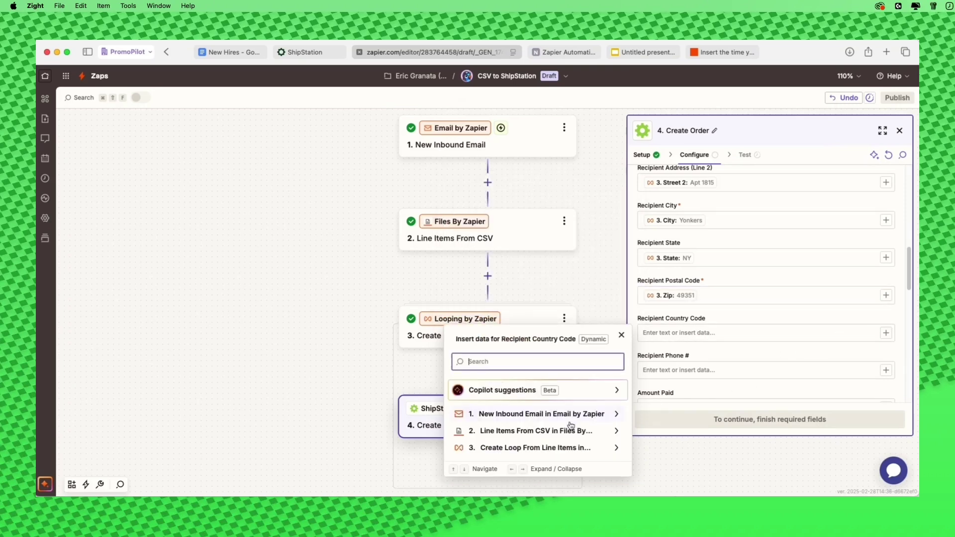
left_click(562, 447)
scroll(547, 406, "down", 3)
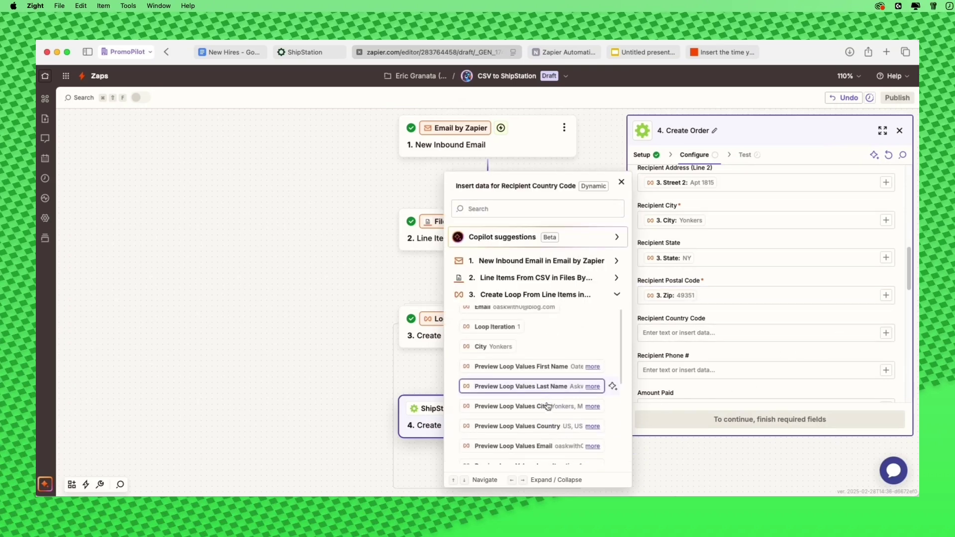
scroll(548, 406, "down", 2)
left_click(492, 368)
In the order's Items section, set the Sku to 1001-SKU and the Name to New Hire Gift.
scroll(780, 314, "down", 5)
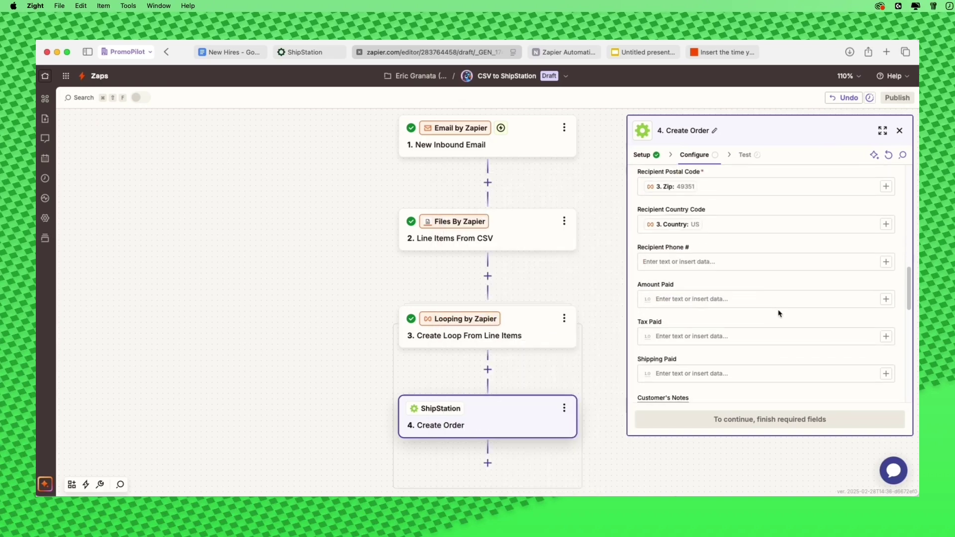
scroll(780, 314, "down", 5)
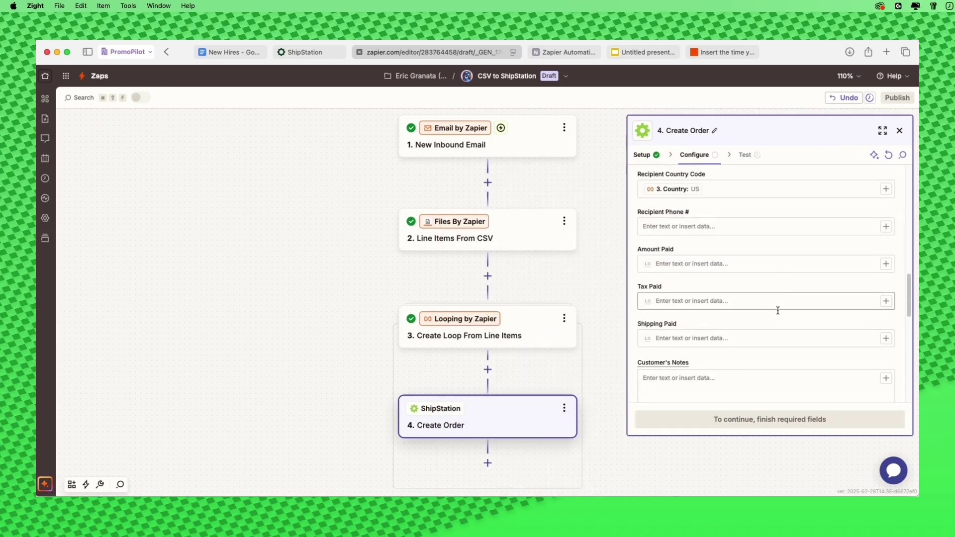
scroll(779, 314, "down", 6)
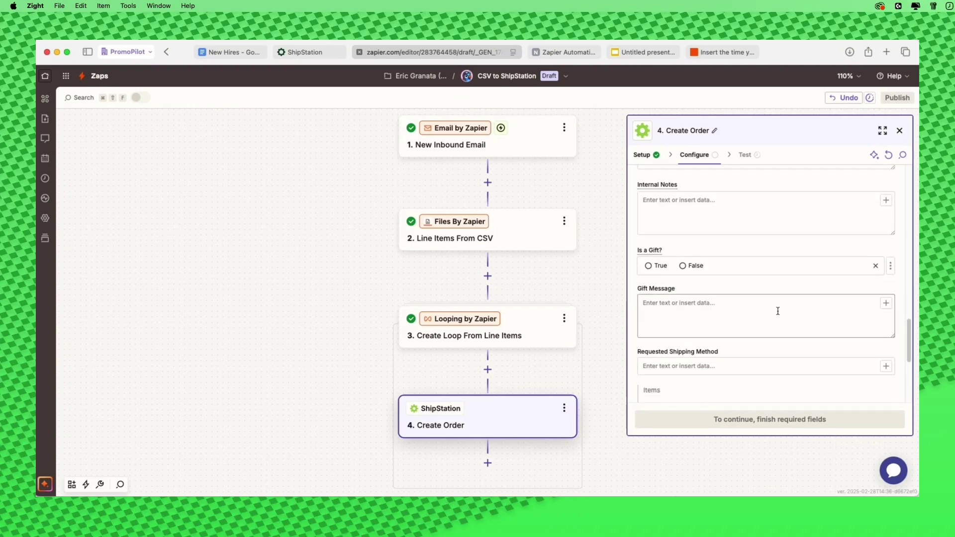
scroll(778, 312, "down", 3)
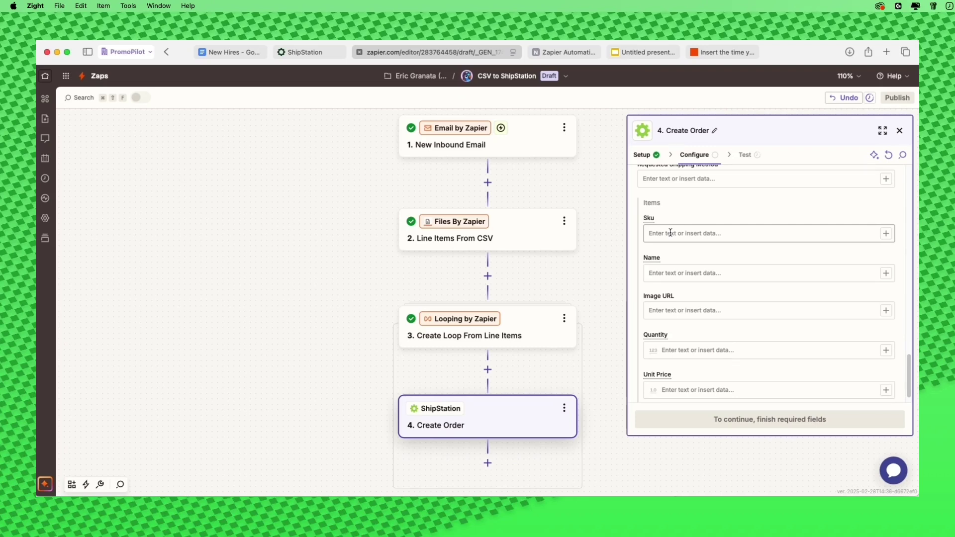
left_click(663, 230)
type("1001-SKU")
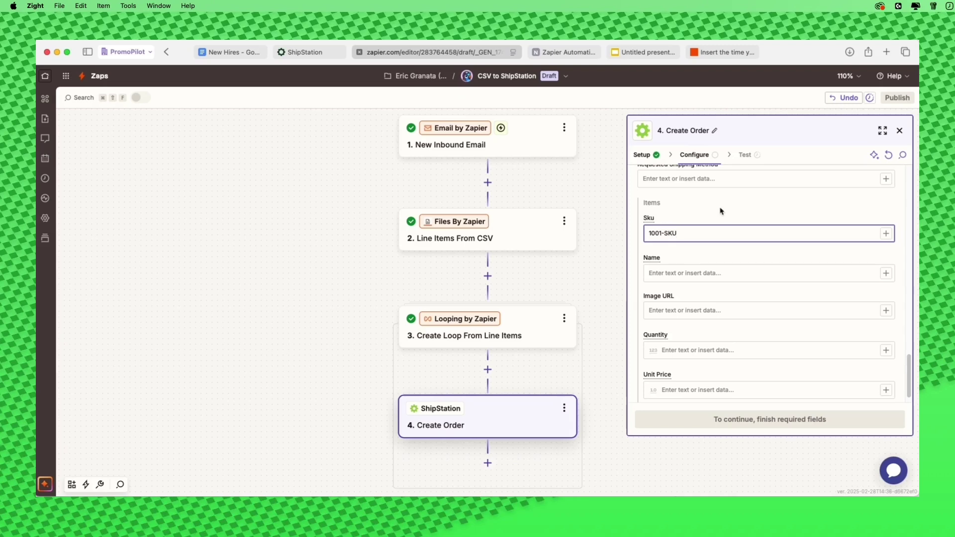
left_click(709, 275)
type("New Hire Gift")
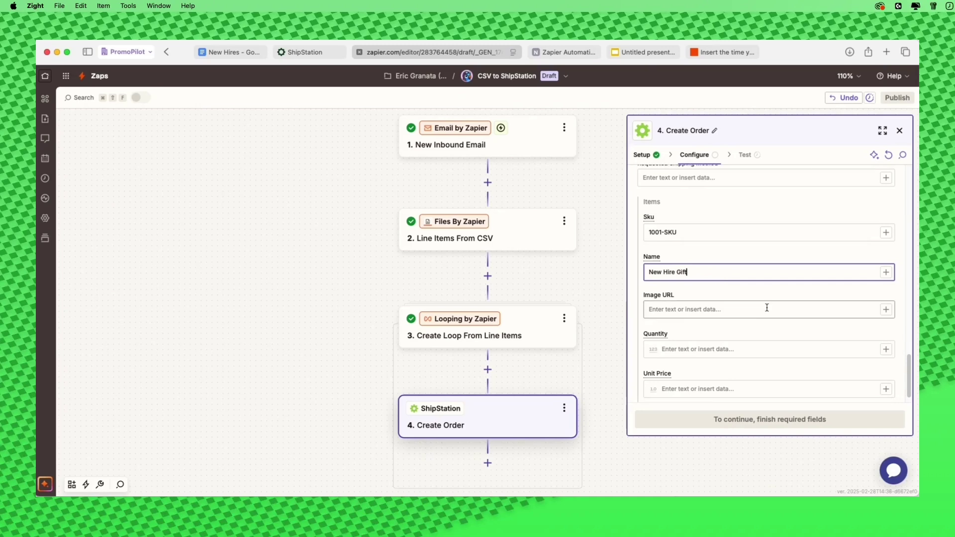
Set the Quantity of the New Hire Gift item to 1.
scroll(766, 307, "down", 1)
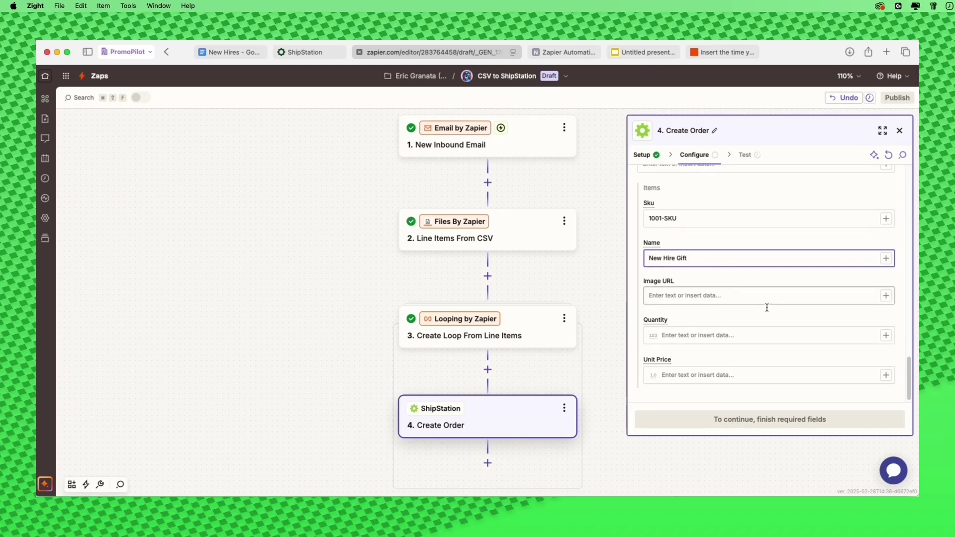
left_click(687, 335)
type("1")
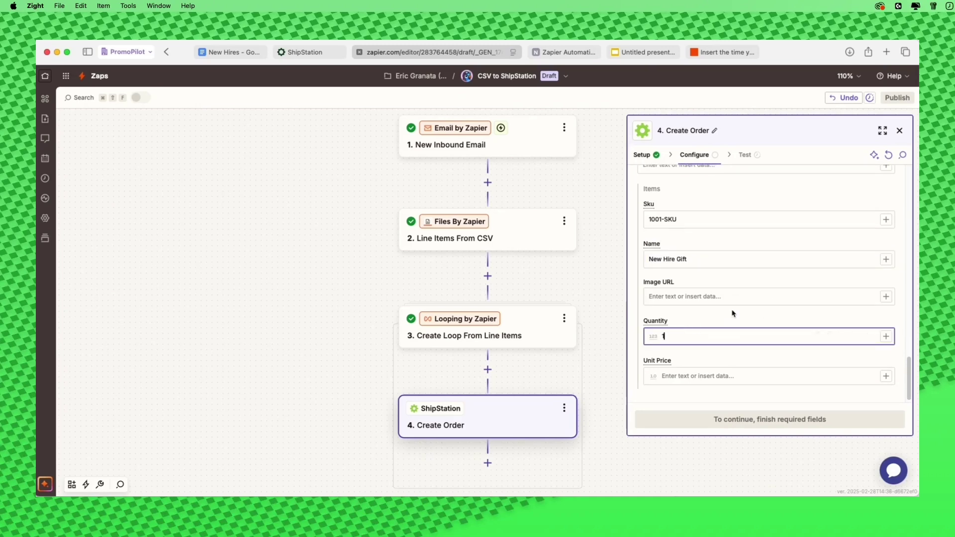
scroll(734, 314, "down", 1)
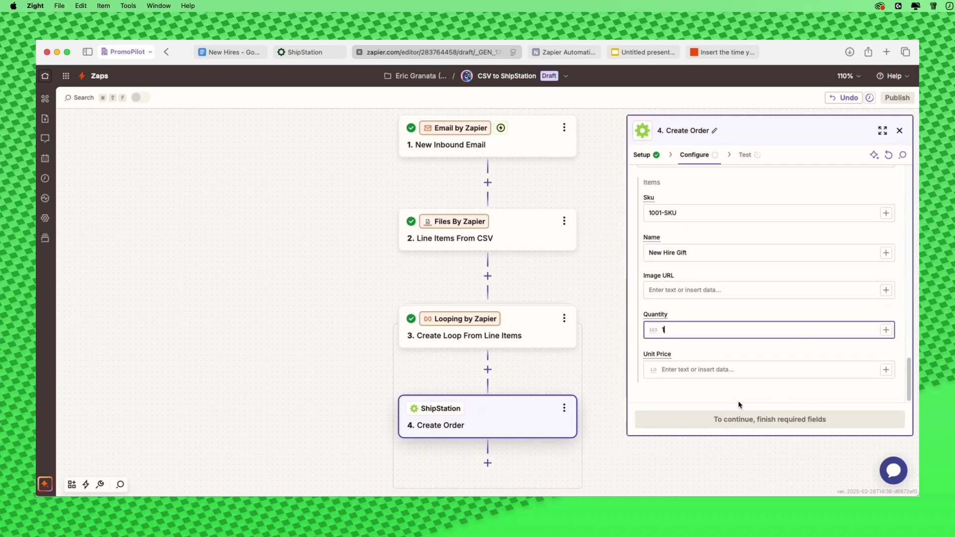
Set the required Order Status to Awaiting Shipment and continue to the Create Order test.
scroll(765, 342, "up", 5)
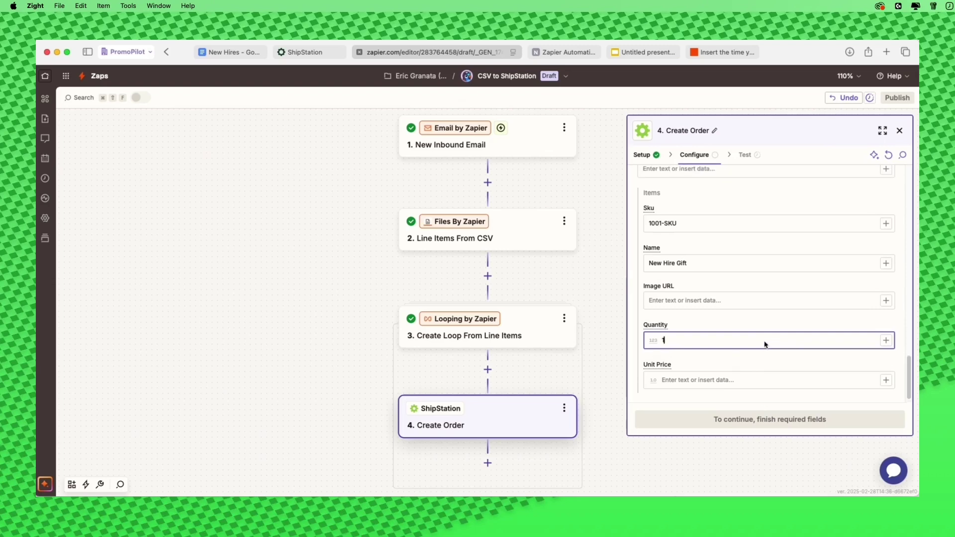
scroll(766, 342, "up", 7)
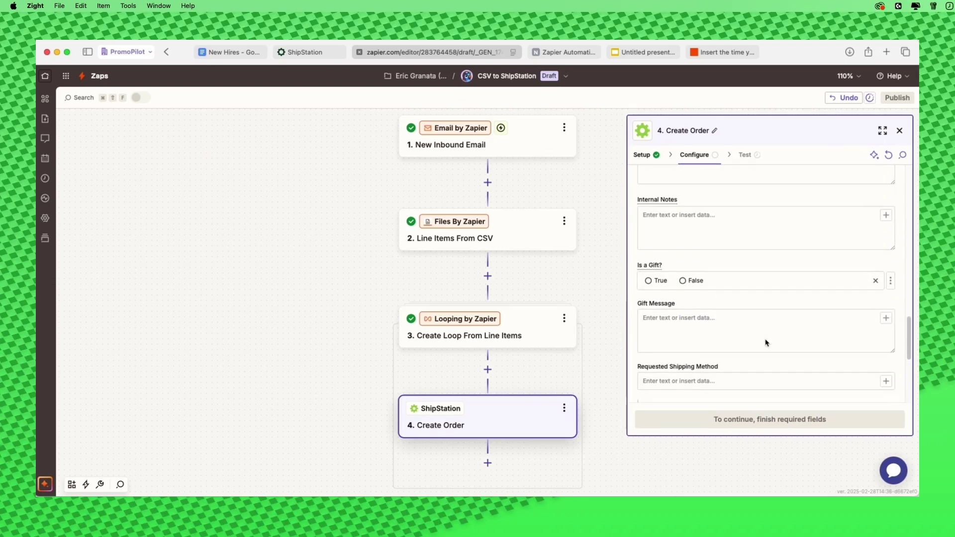
scroll(732, 383, "up", 12)
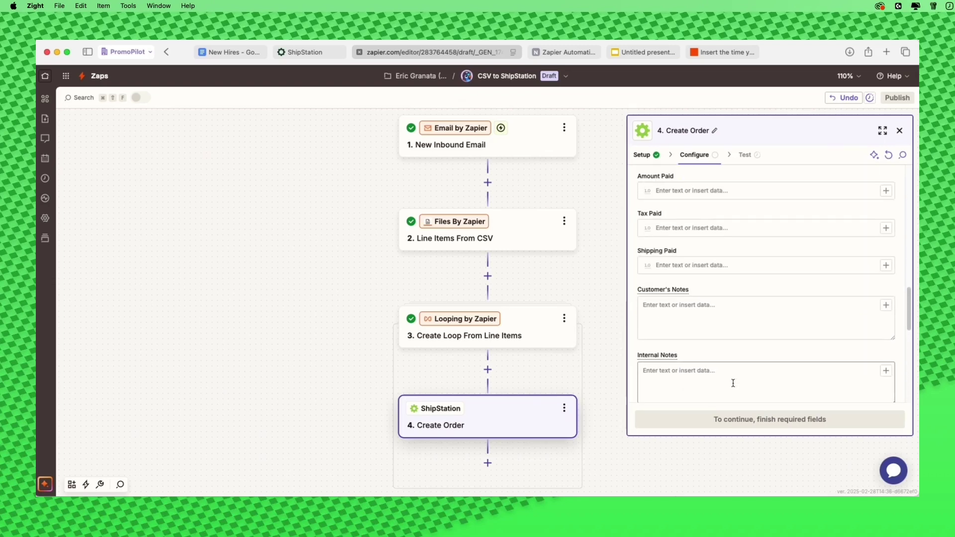
scroll(734, 384, "up", 8)
scroll(736, 379, "up", 3)
scroll(736, 381, "up", 6)
scroll(737, 379, "up", 2)
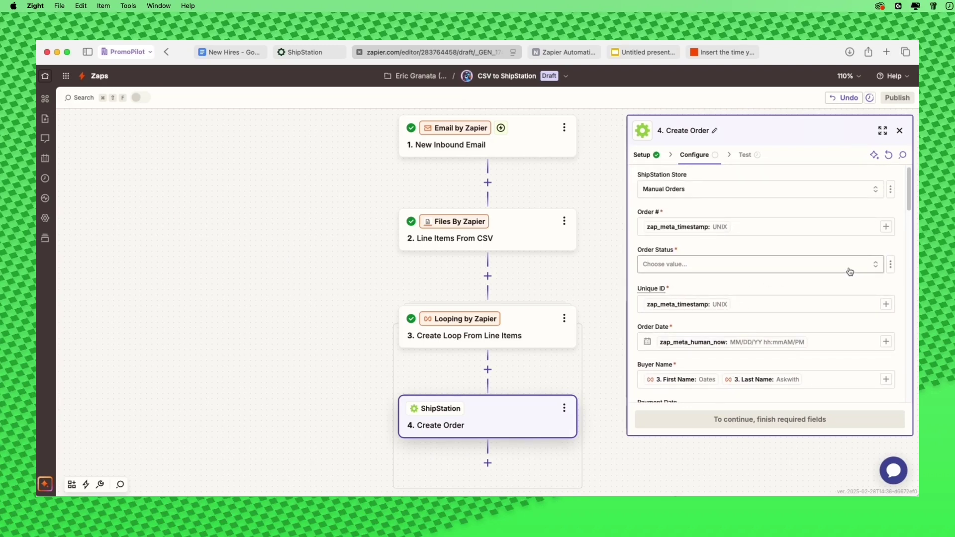
left_click(849, 271)
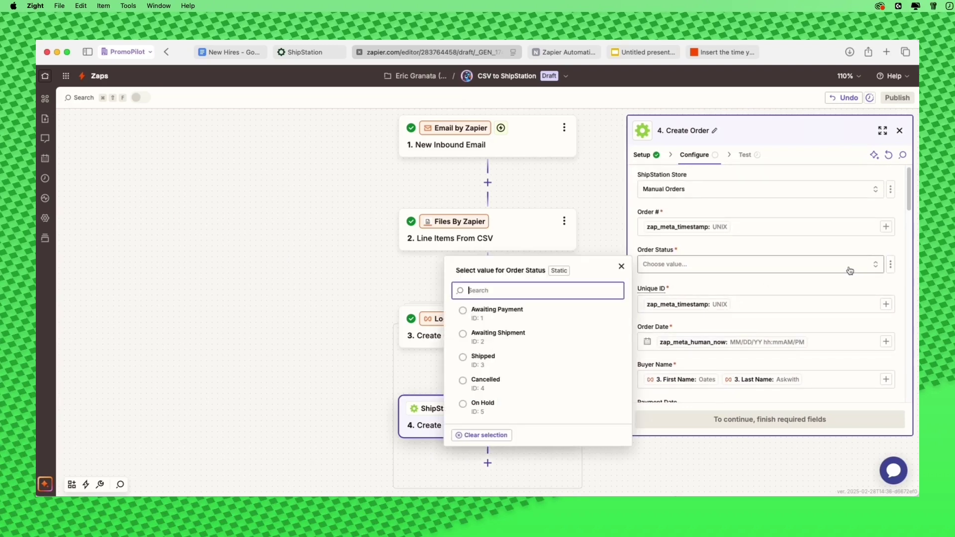
left_click(506, 338)
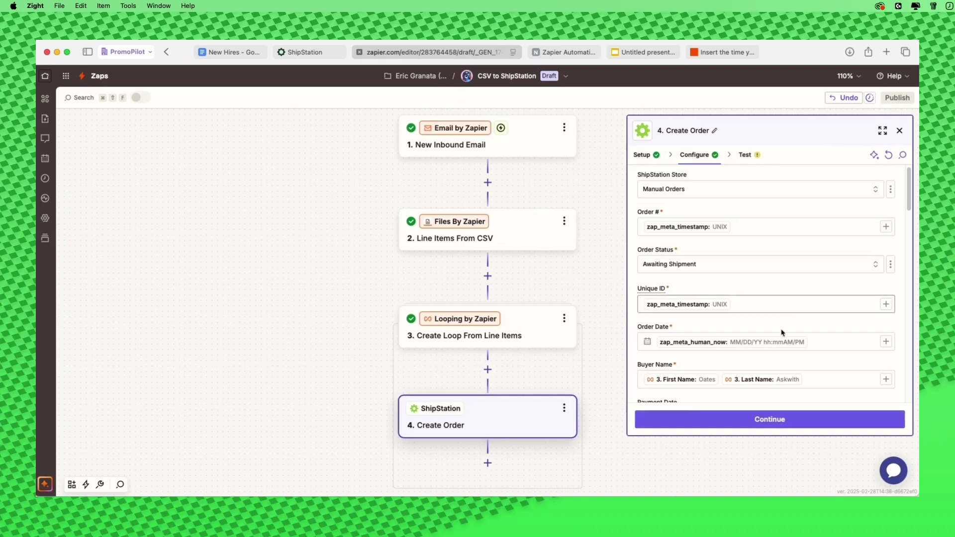
left_click(731, 423)
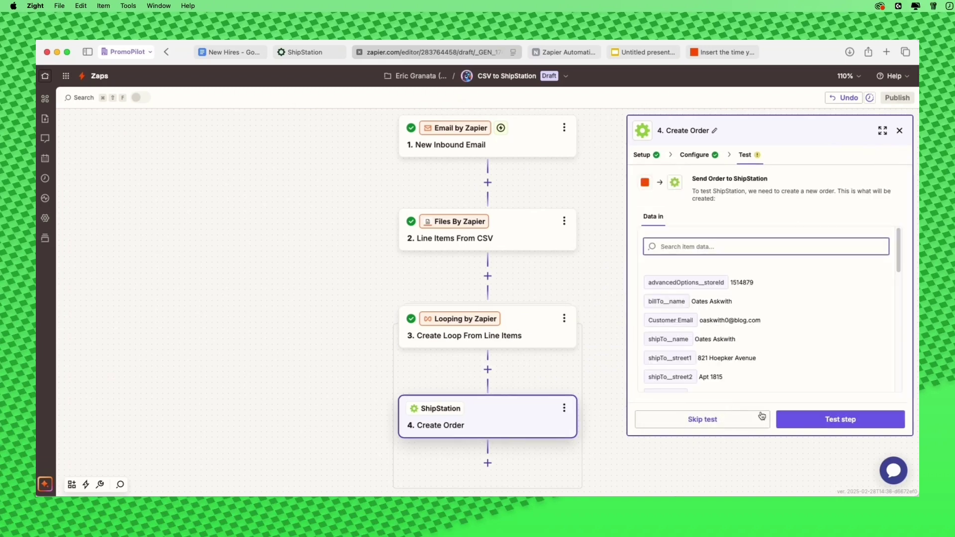
Test the Create Order step and switch to ShipStation to open the resulting order from the orders list.
left_click(798, 421)
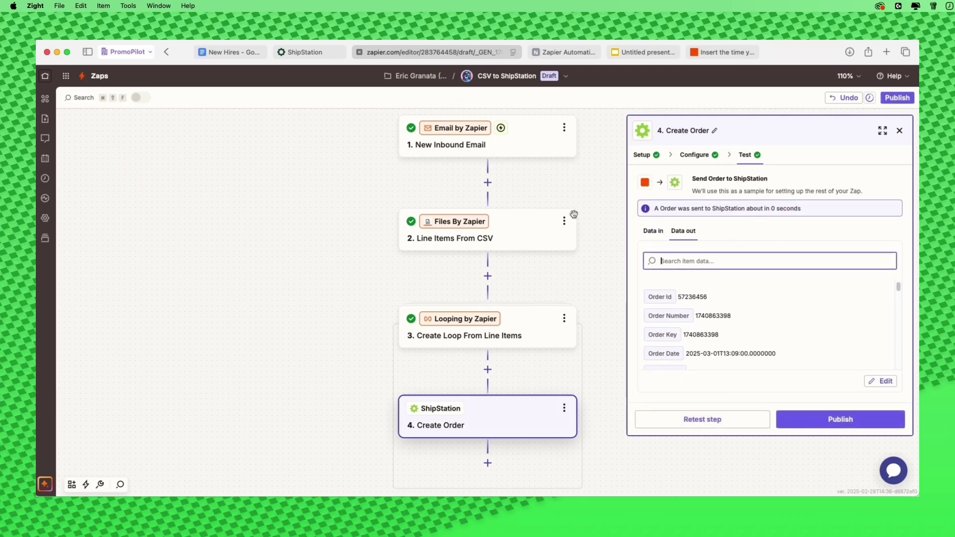
left_click(322, 55)
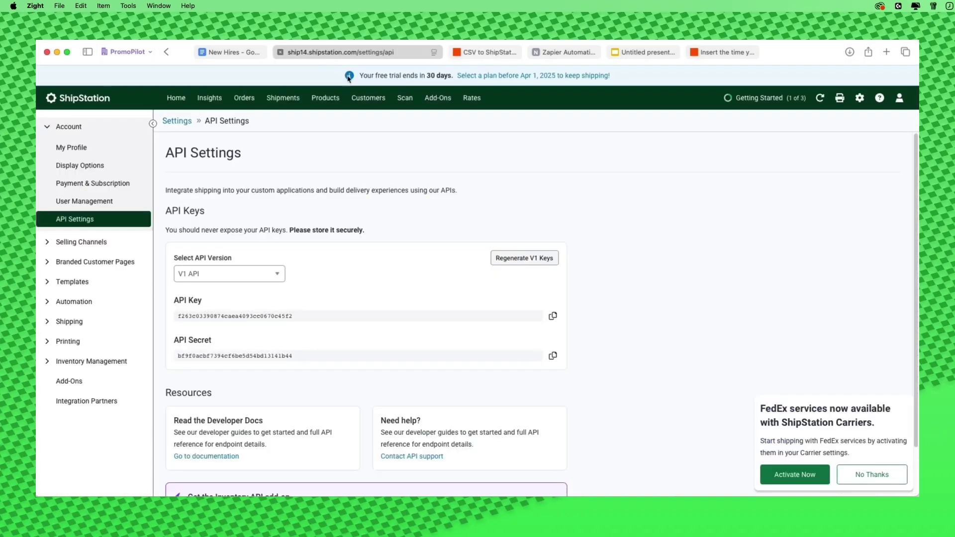
left_click(248, 100)
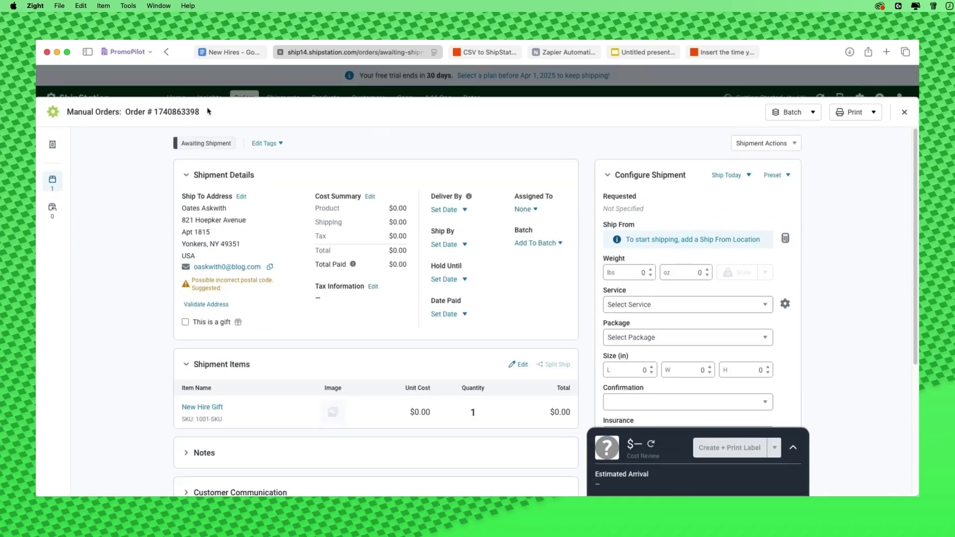
Review the test order's number, ship-to address and shipment items.
left_click_drag(208, 113, 157, 110)
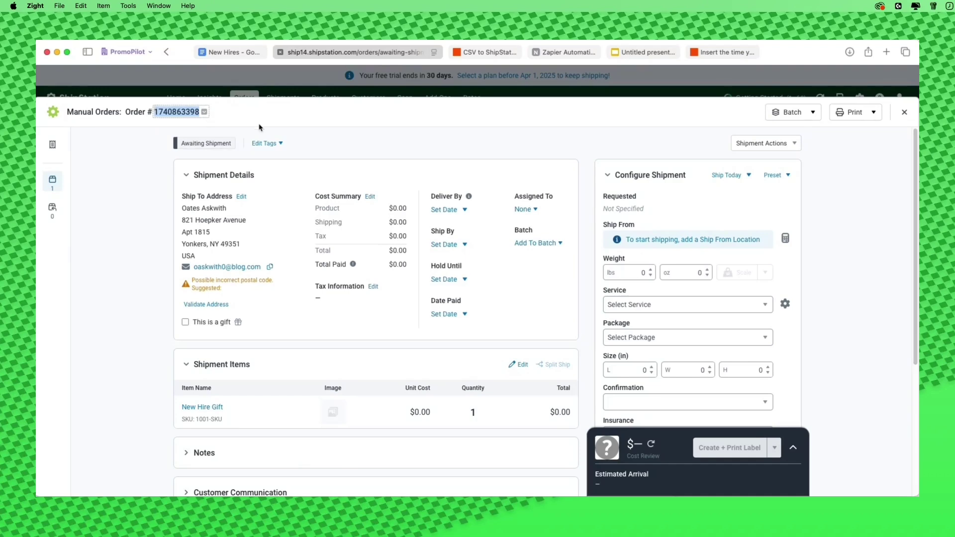
left_click(296, 123)
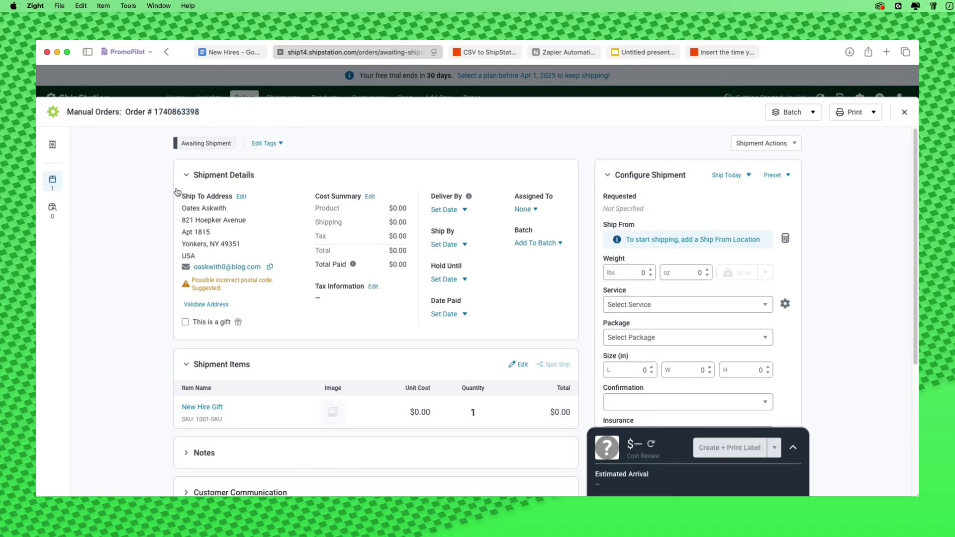
scroll(363, 323, "down", 3)
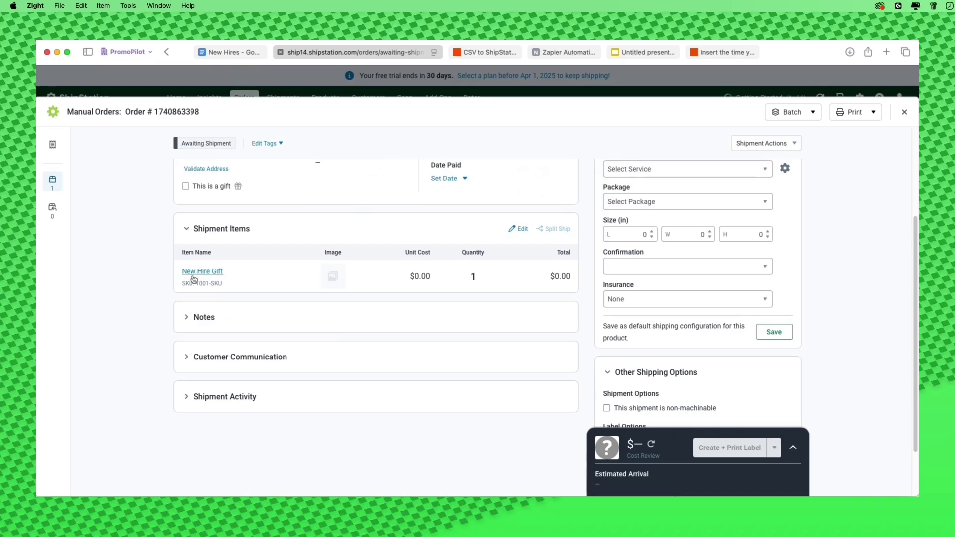
scroll(315, 327, "up", 3)
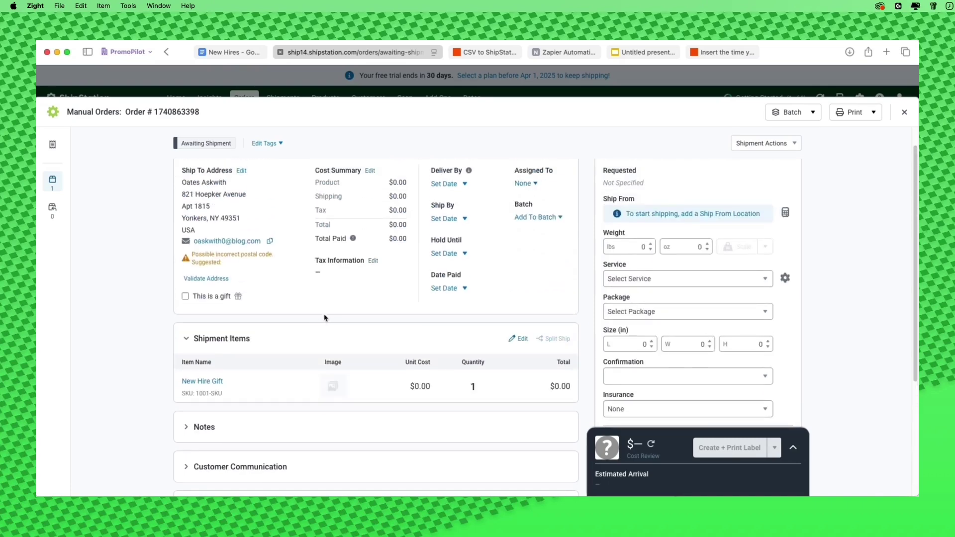
Switch back to Zapier, publish the CSV to ShipStation Zap and open the configuration of its New Inbound Email step.
left_click(482, 59)
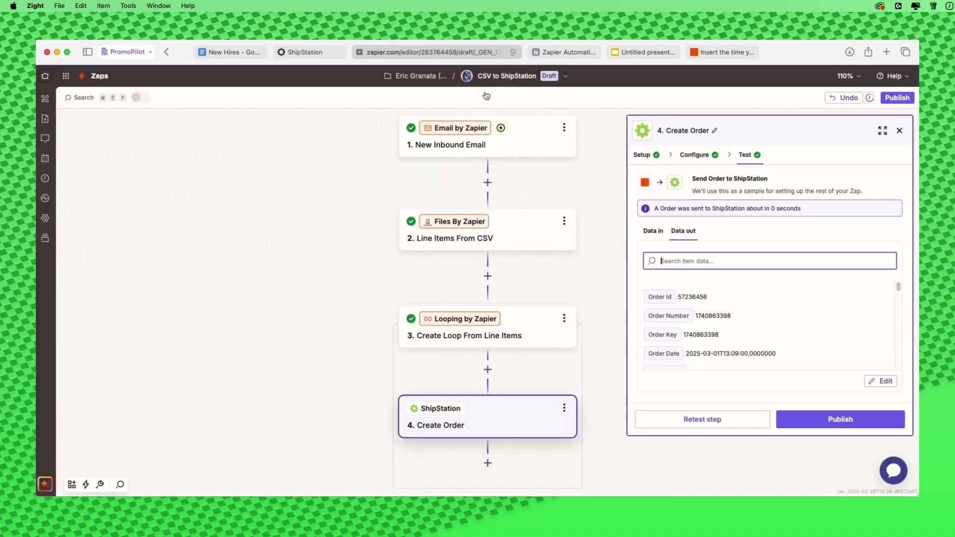
left_click(801, 417)
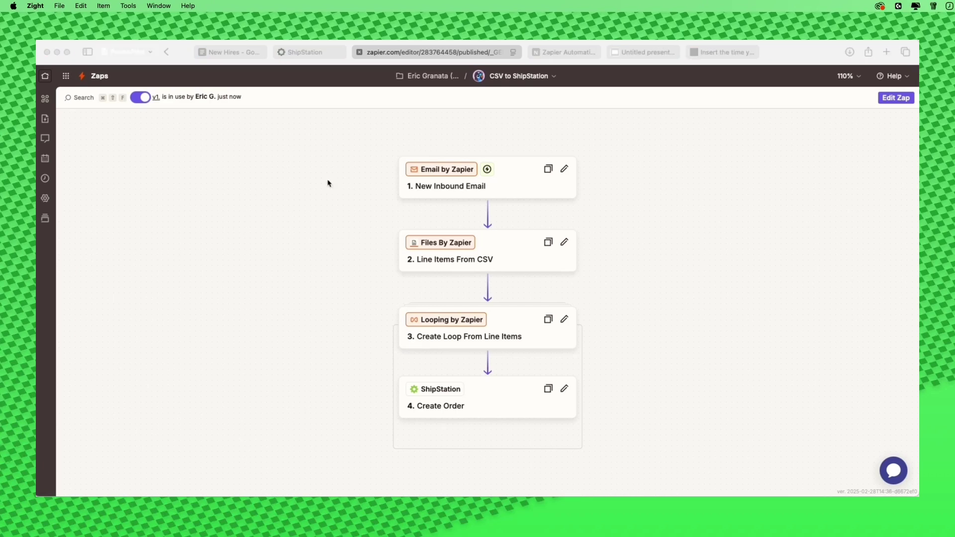
left_click(516, 191)
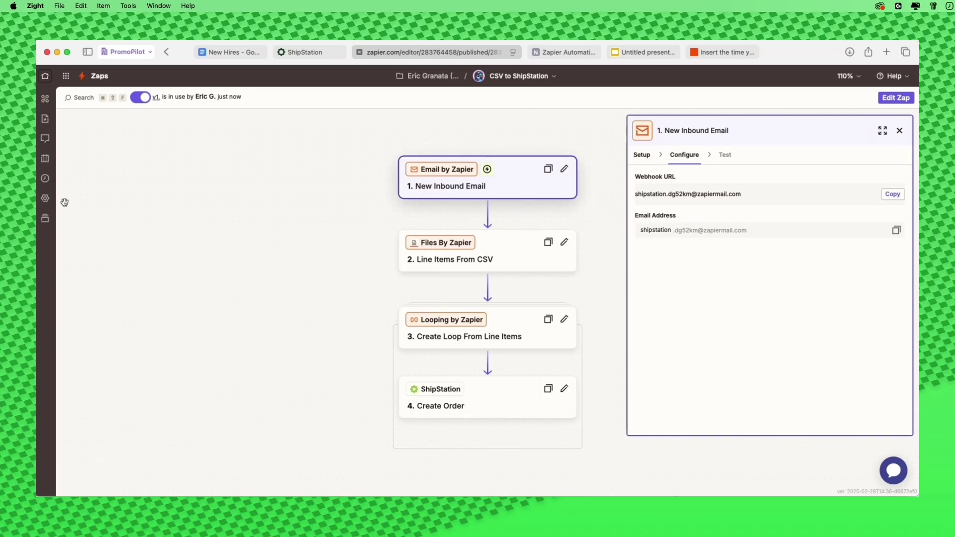
Open the Zap runs log, refresh it and review the status of the listed runs.
left_click(44, 180)
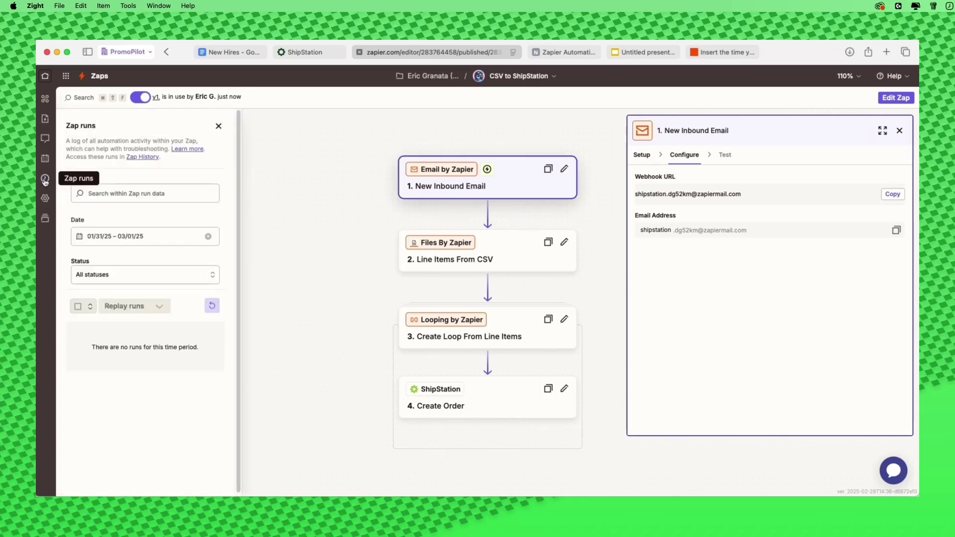
left_click(210, 309)
scroll(192, 387, "down", 5)
scroll(189, 384, "down", 2)
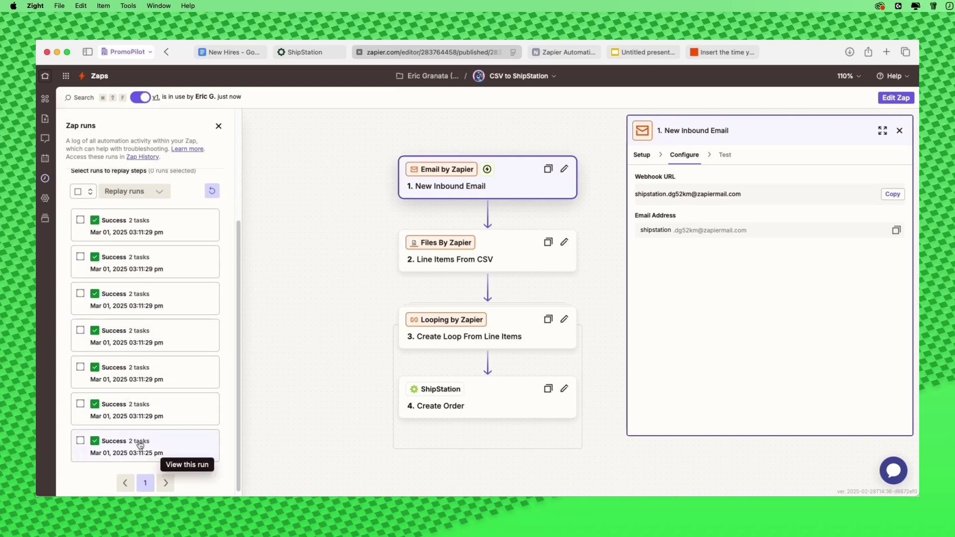
scroll(137, 362, "down", 1)
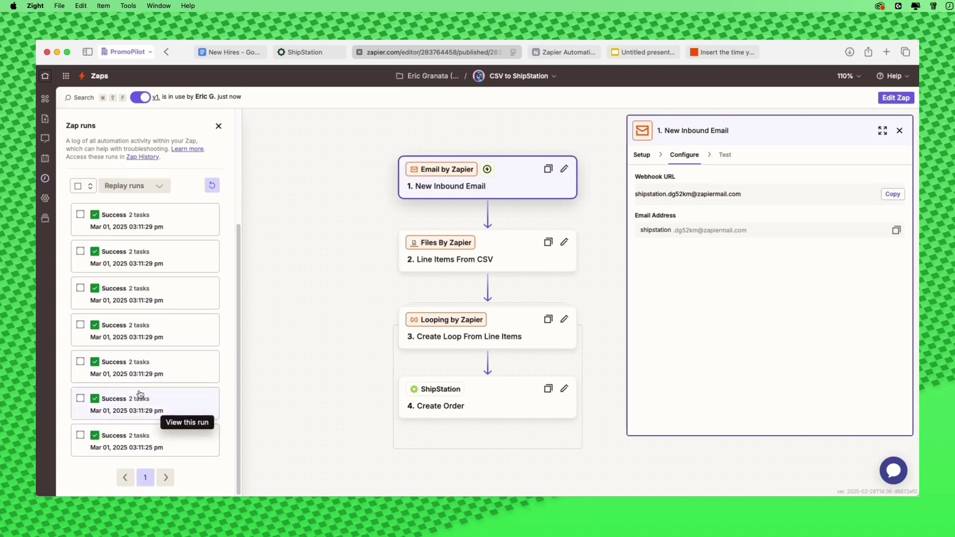
scroll(139, 362, "up", 2)
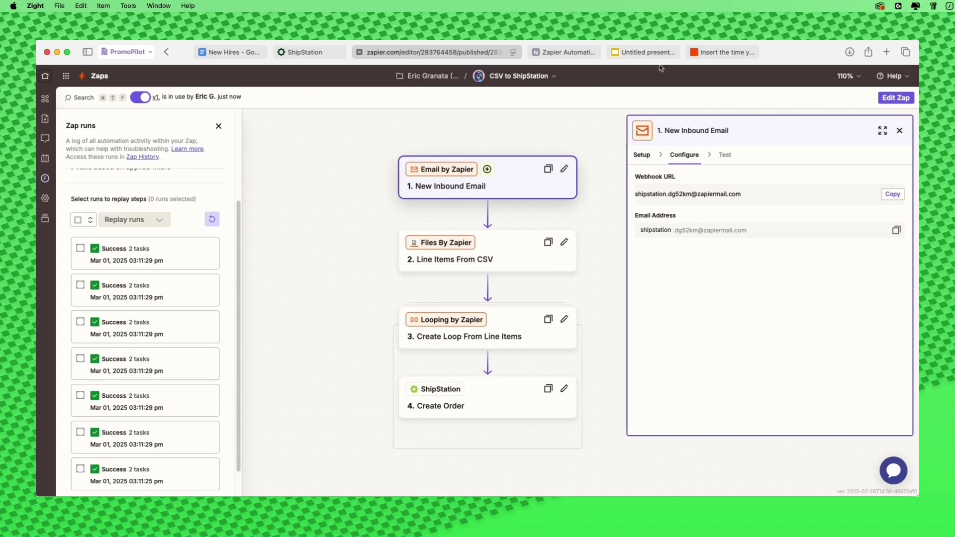
Switch to ShipStation, close the order details and reload the orders to check the Awaiting Shipment list.
left_click(329, 52)
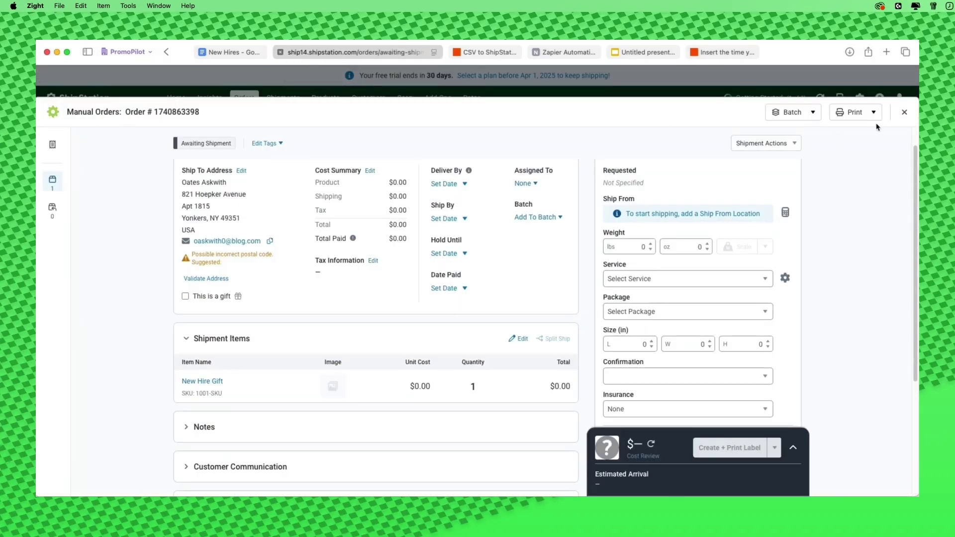
left_click(904, 112)
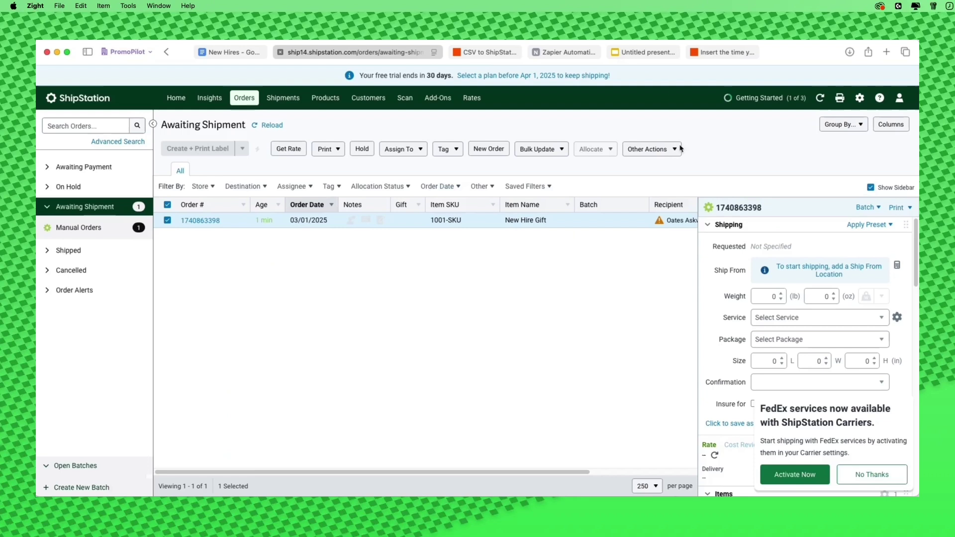
left_click(250, 107)
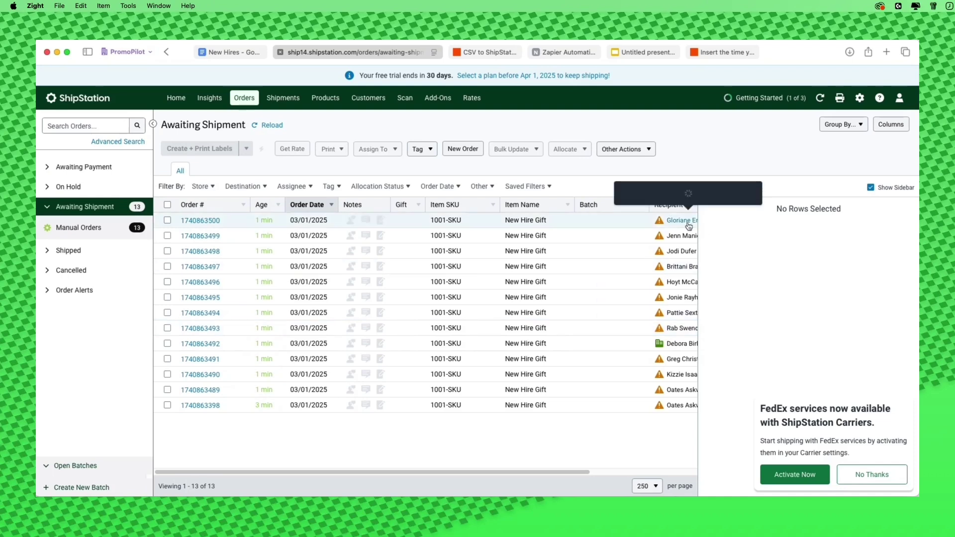
mouse_move(657, 227)
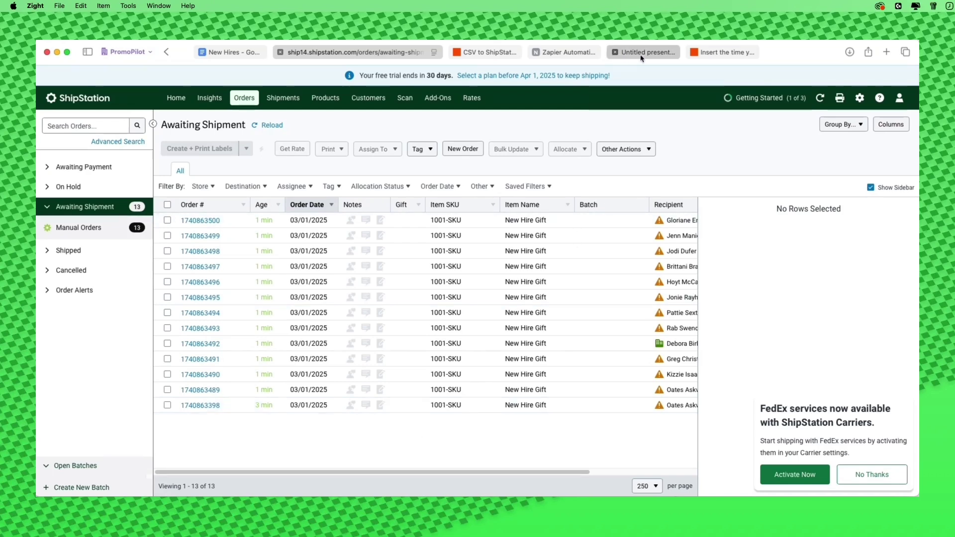
Switch to the untitled Google Slides presentation to view the Return on Investment slide.
mouse_move(641, 58)
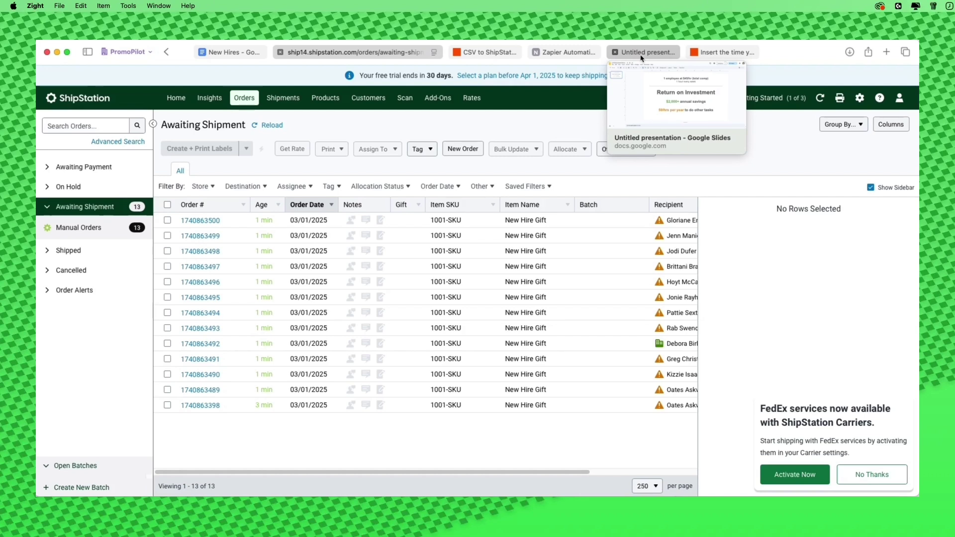
left_click(641, 56)
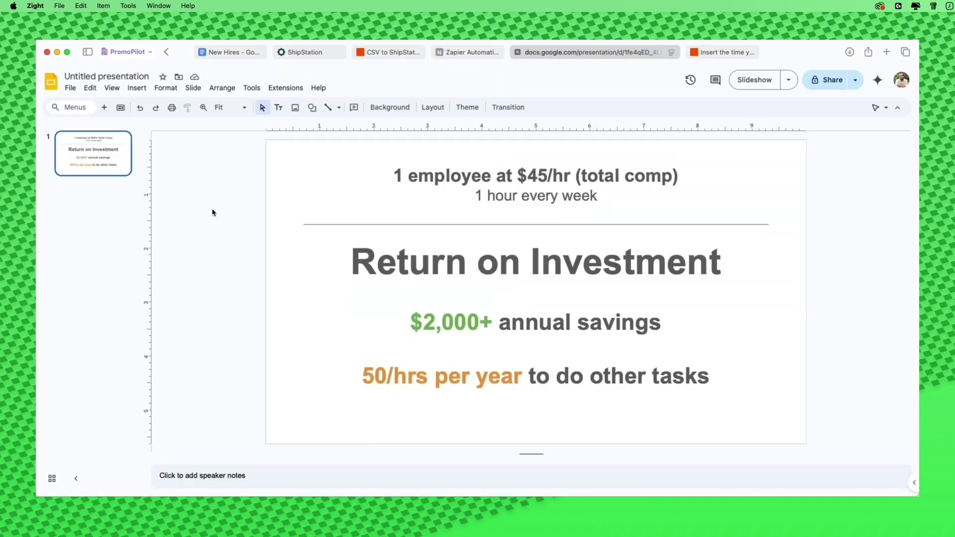